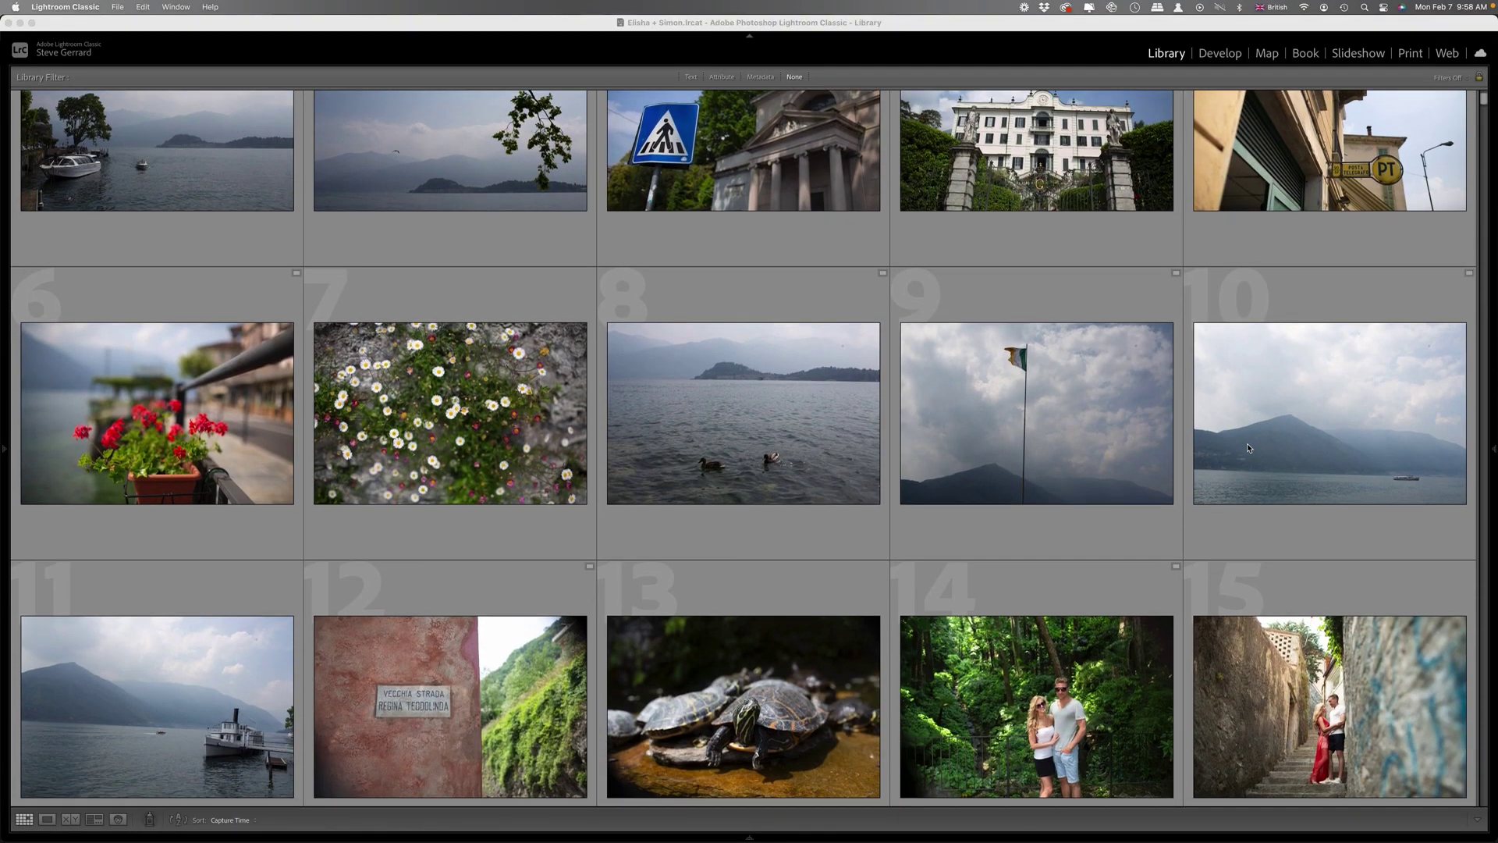
# Scroll the Library grid from the opening lake shots to tiara, ring and shoe photos 106–115.
pyautogui.scroll(-2, 1248, 447)
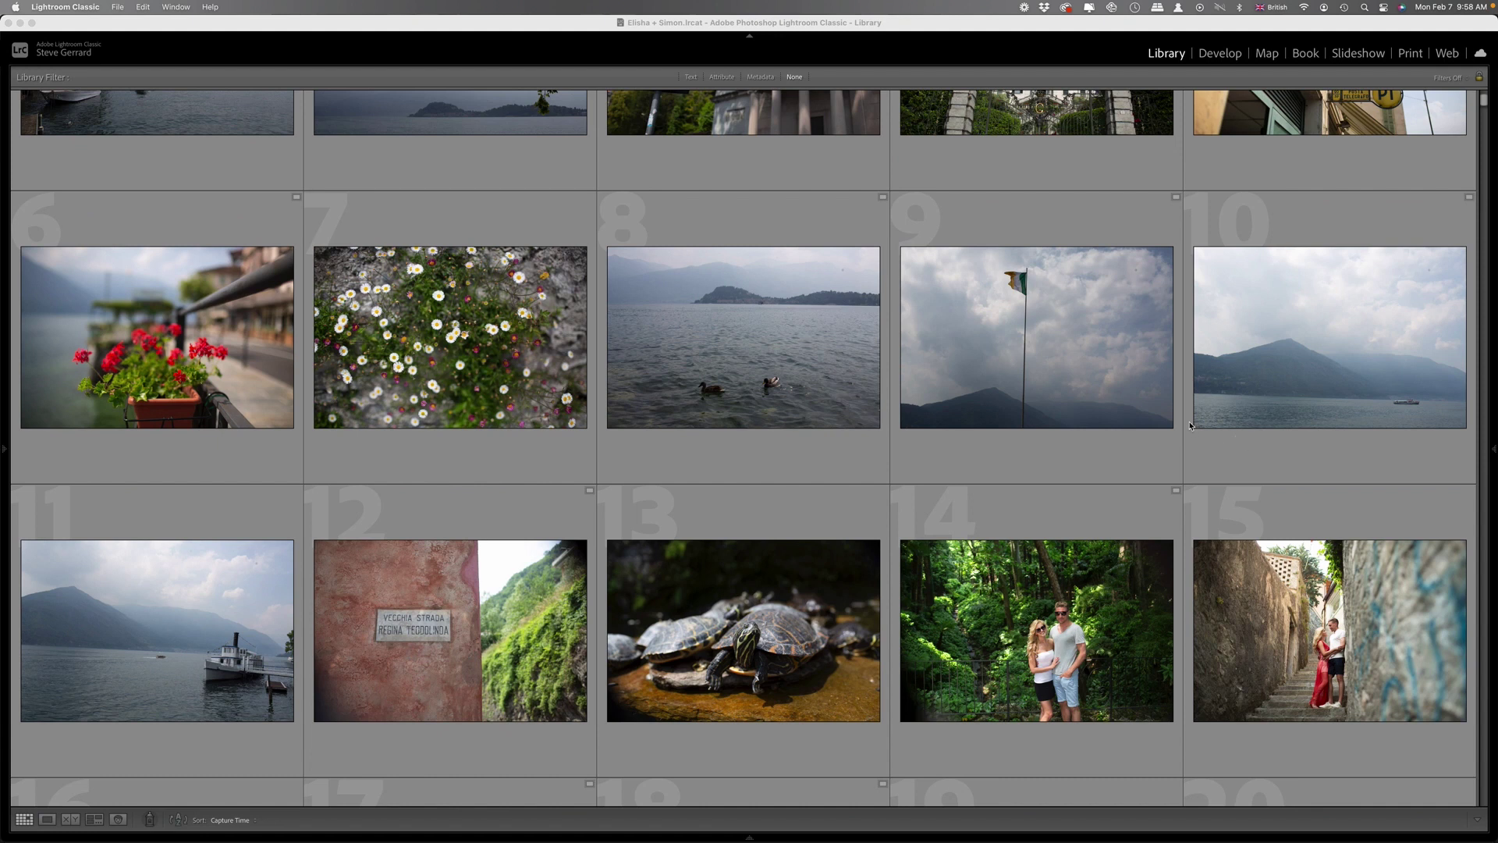
pyautogui.scroll(-3, 1171, 445)
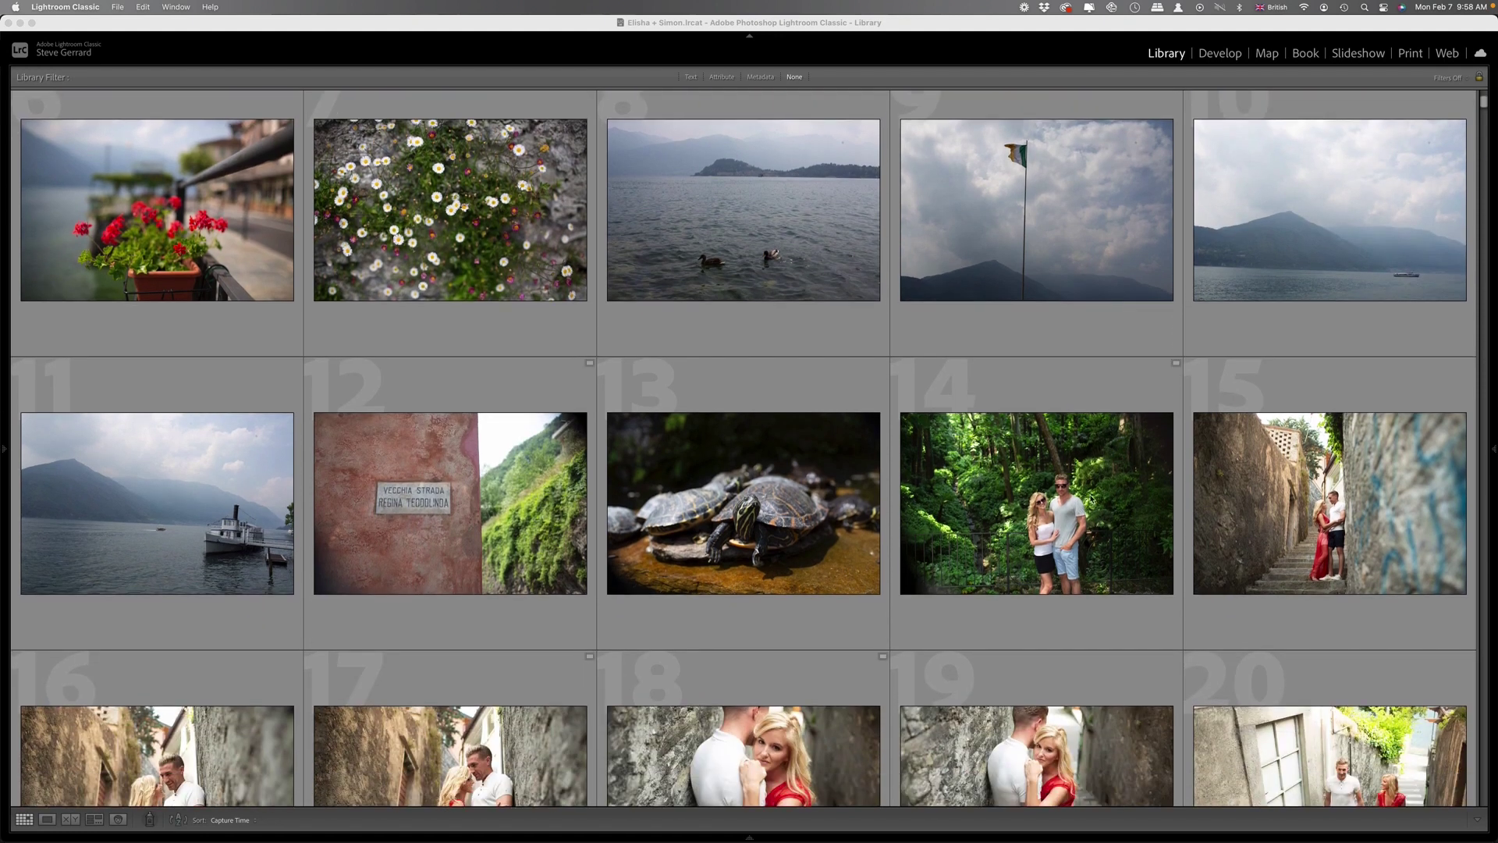
pyautogui.scroll(-5, 1077, 543)
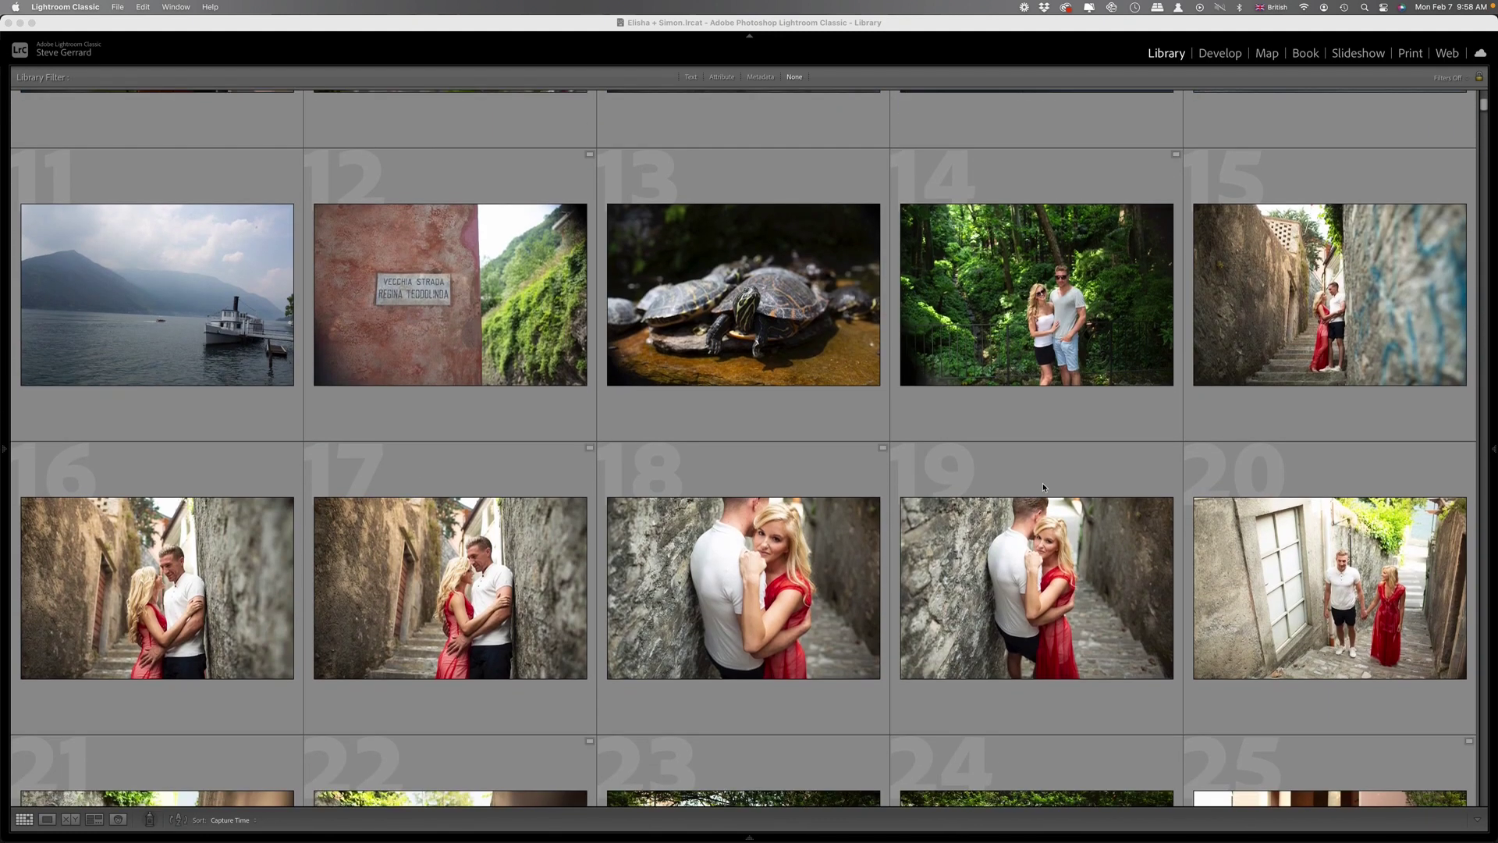
pyautogui.scroll(-7, 1042, 487)
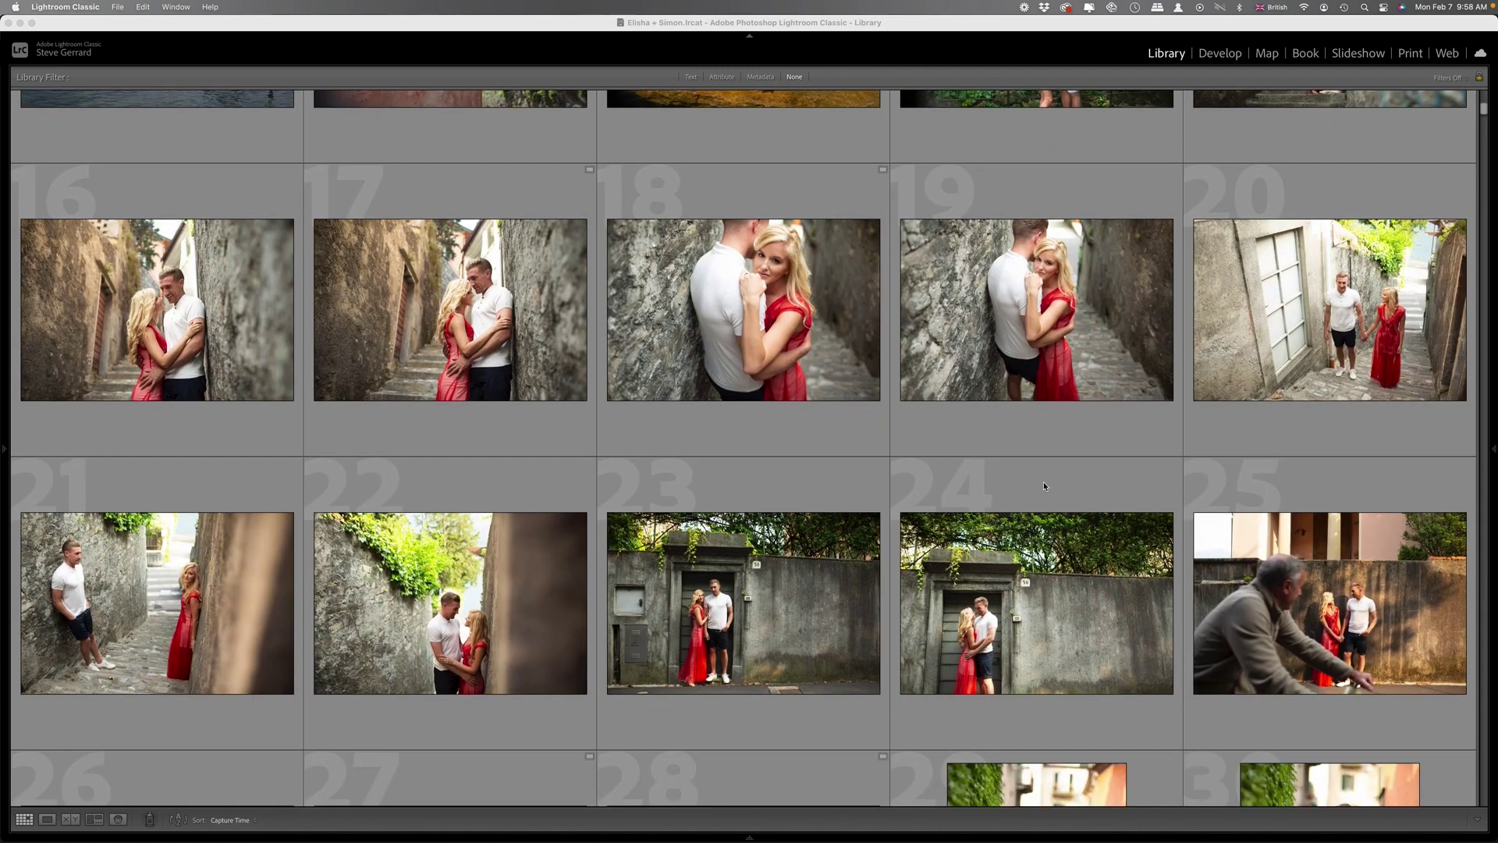
pyautogui.scroll(-6, 1049, 490)
pyautogui.scroll(-3, 1093, 462)
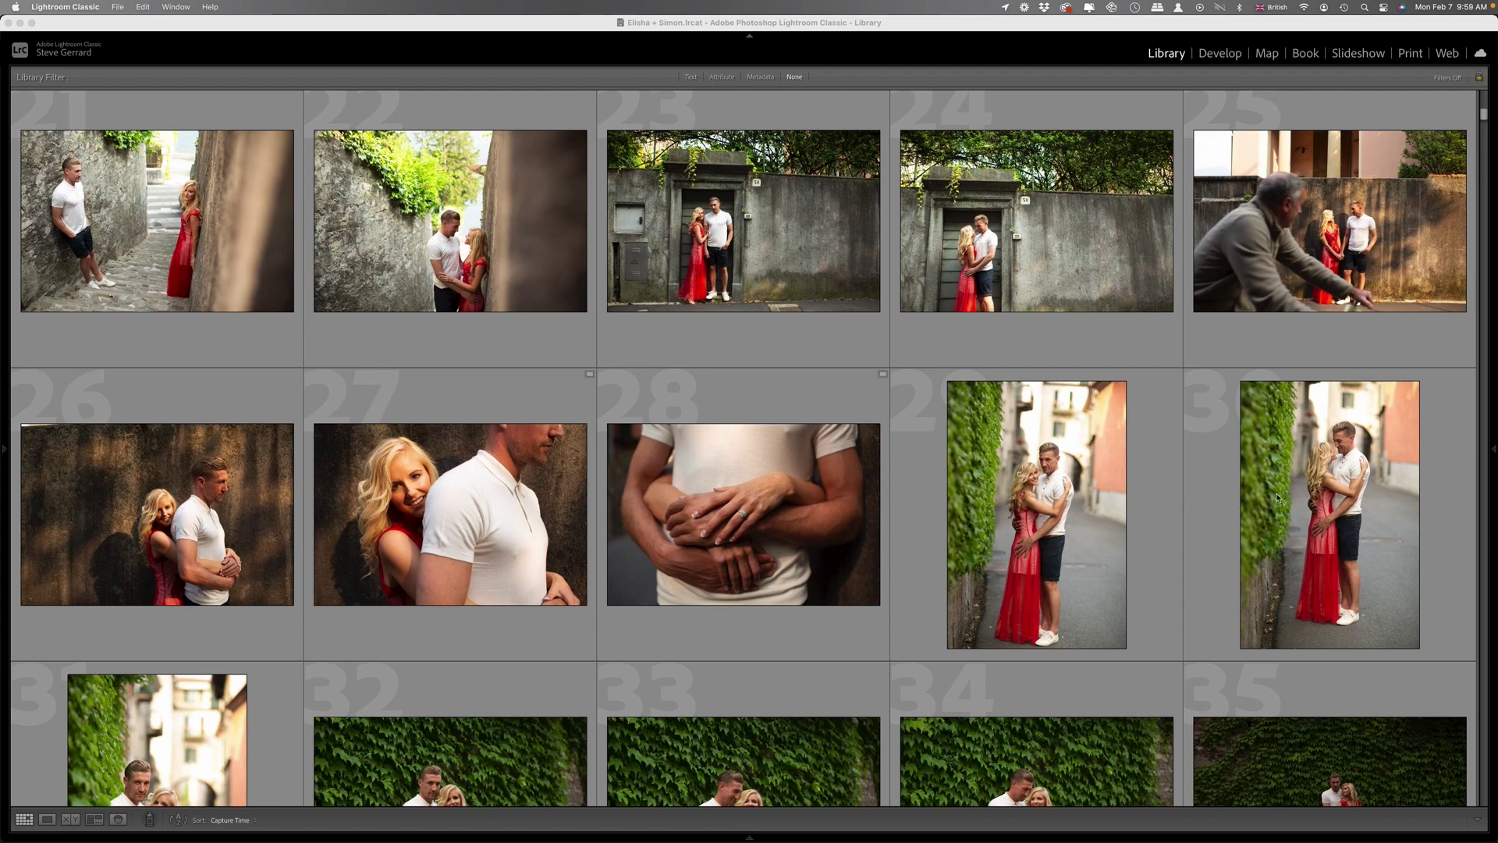
pyautogui.scroll(-7, 1278, 498)
pyautogui.scroll(-2, 1001, 523)
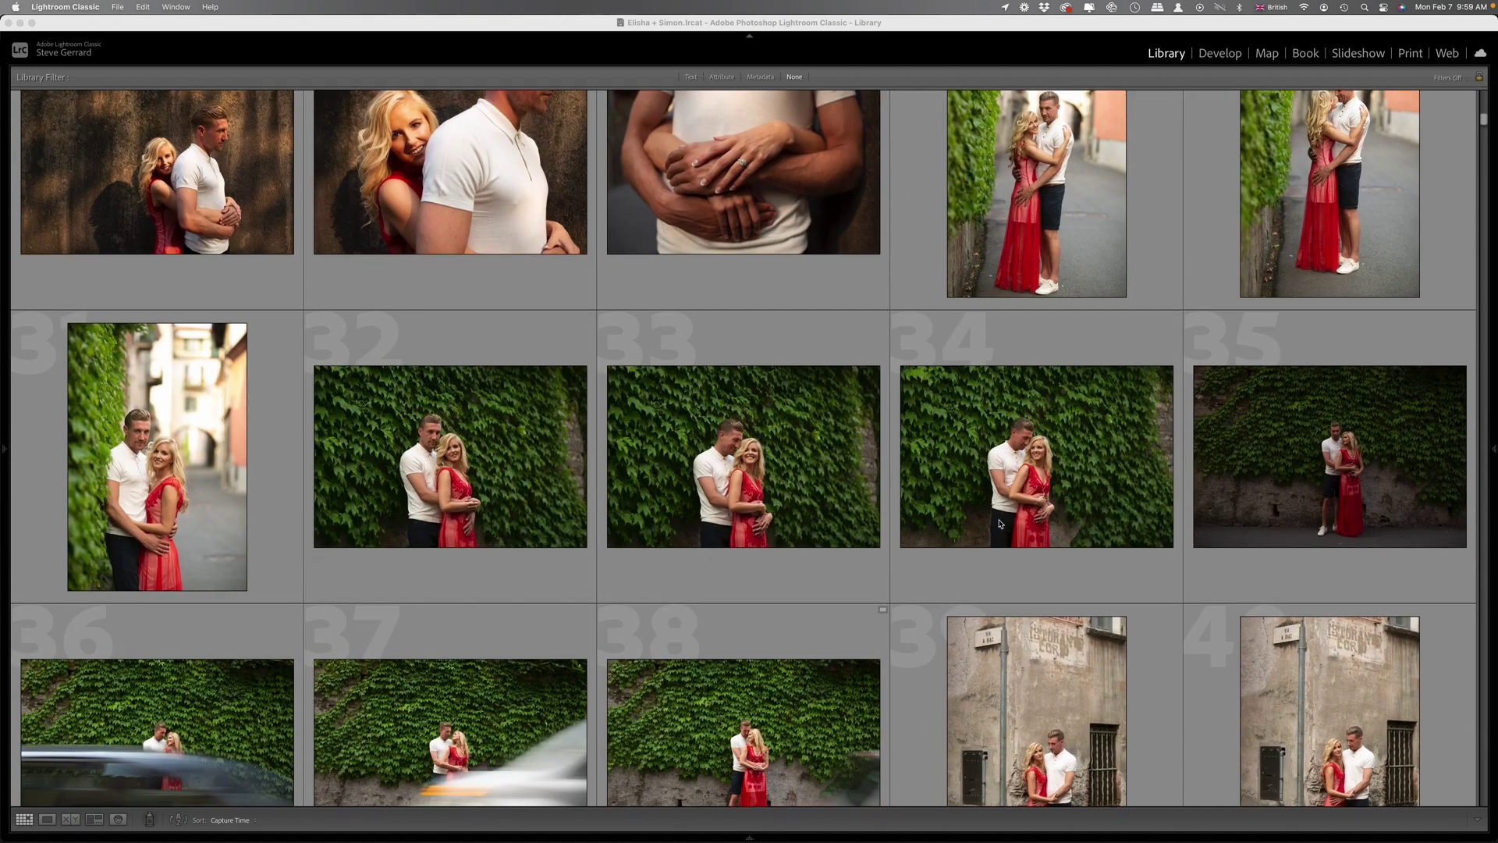
pyautogui.scroll(-6, 1152, 462)
pyautogui.scroll(-5, 1082, 446)
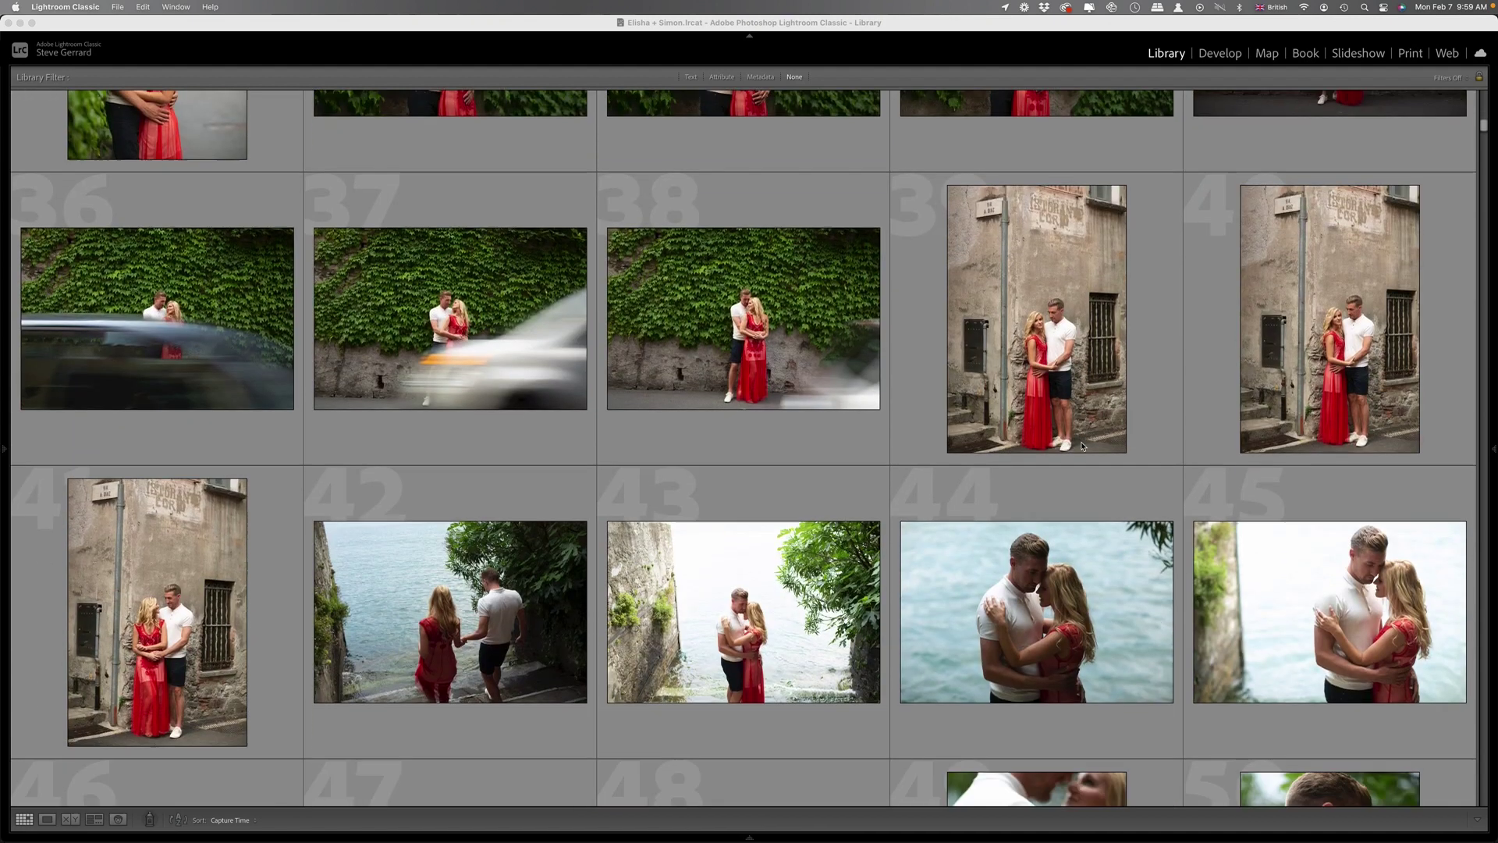
pyautogui.scroll(-3, 1083, 445)
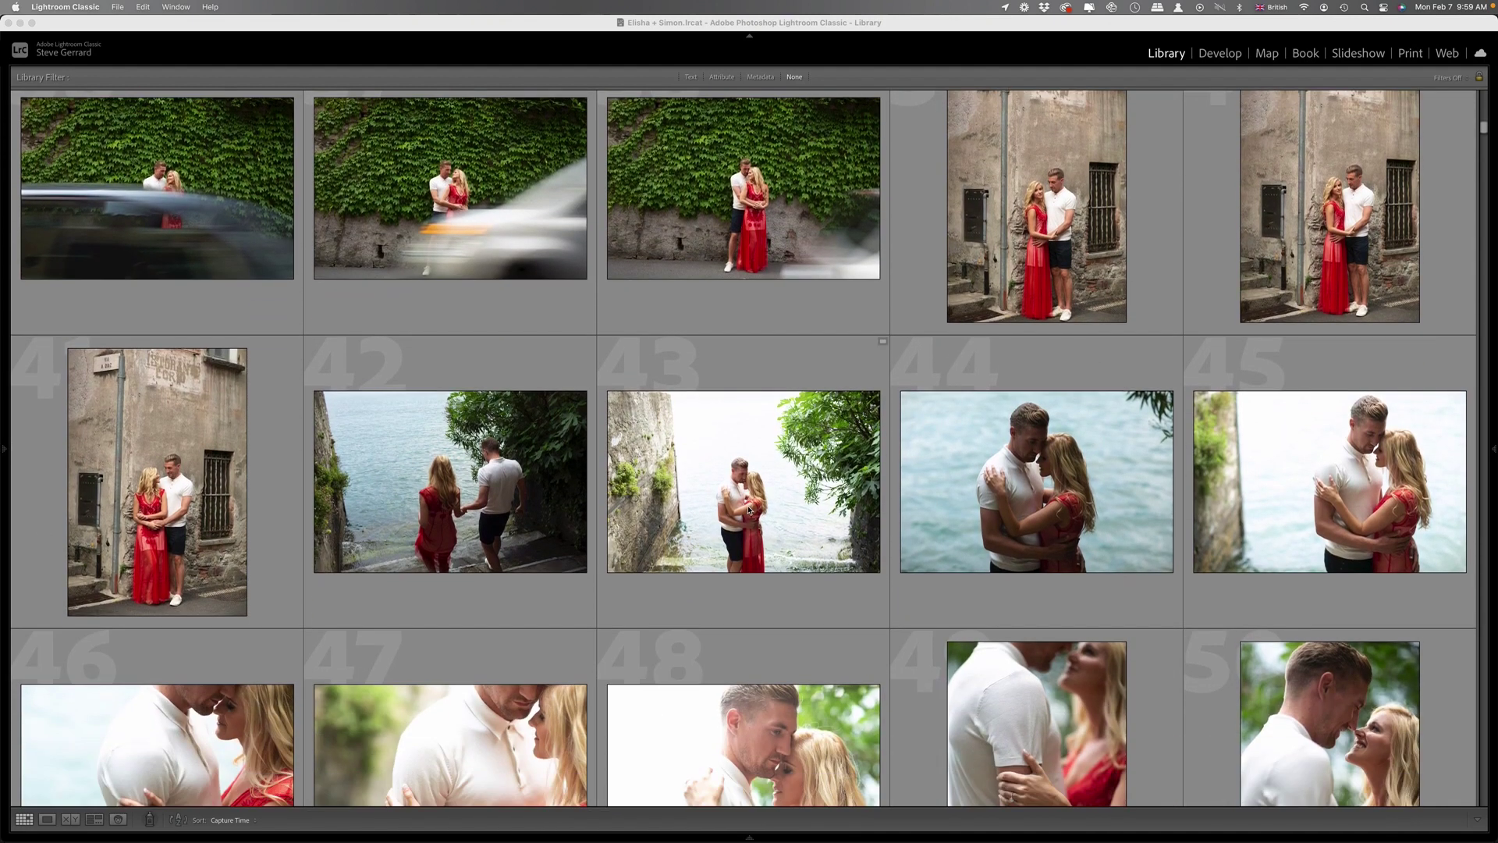
pyautogui.scroll(-4, 664, 600)
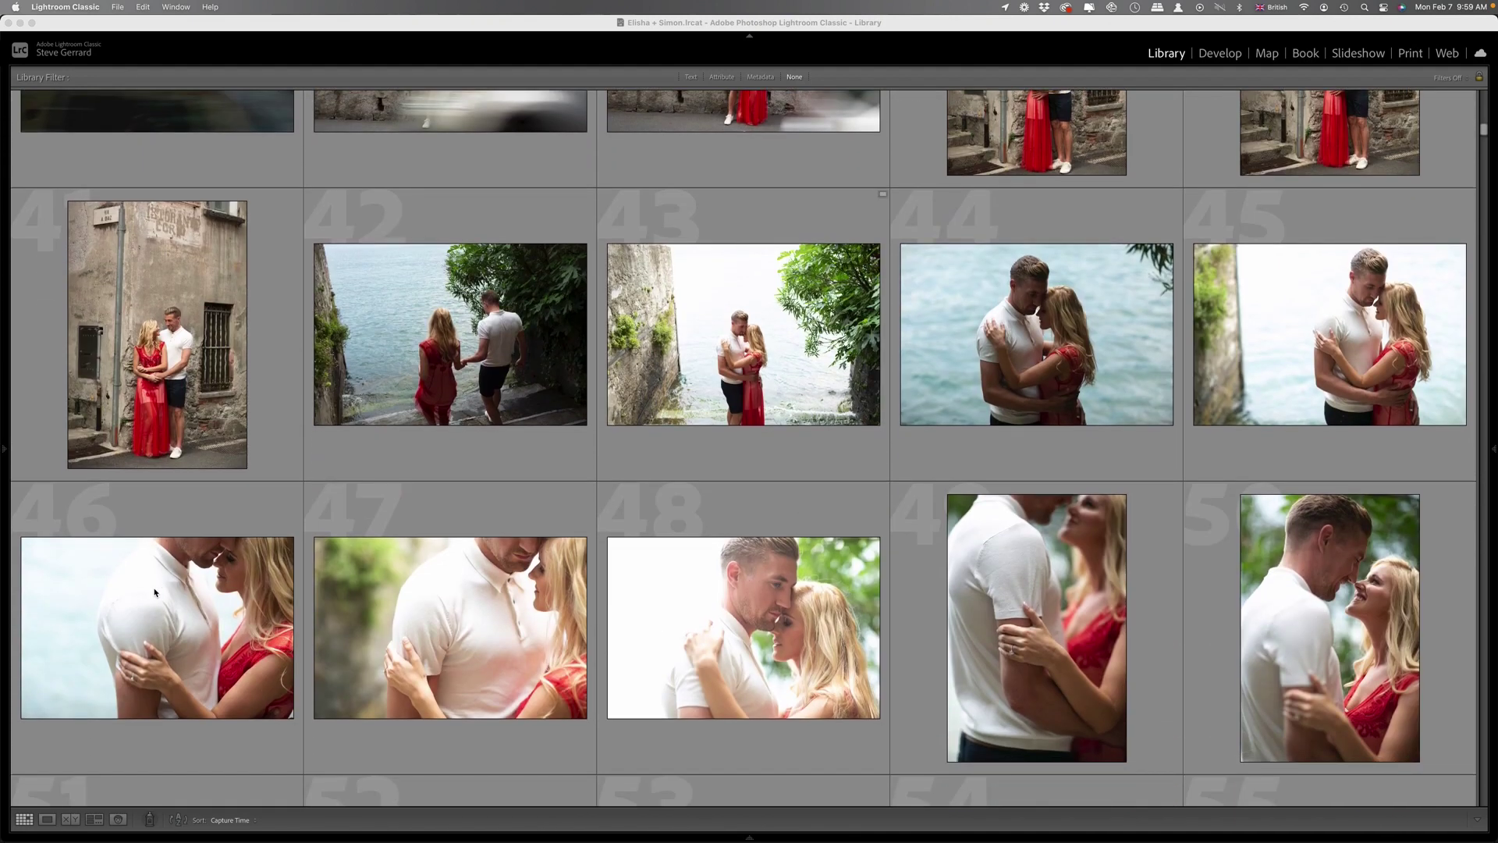
pyautogui.scroll(-6, 835, 589)
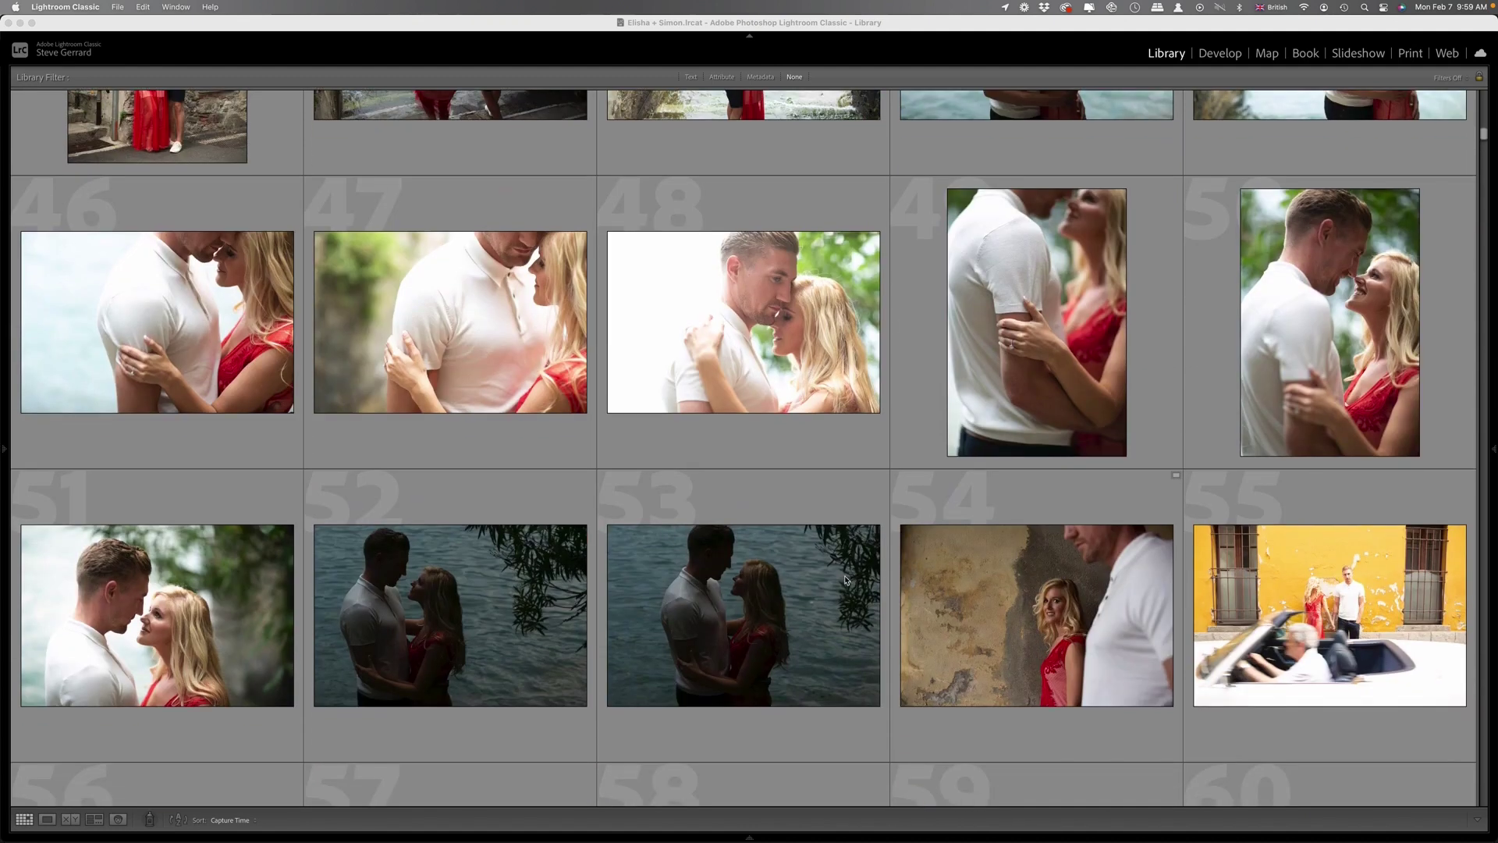
pyautogui.scroll(-3, 769, 642)
pyautogui.scroll(1, 769, 641)
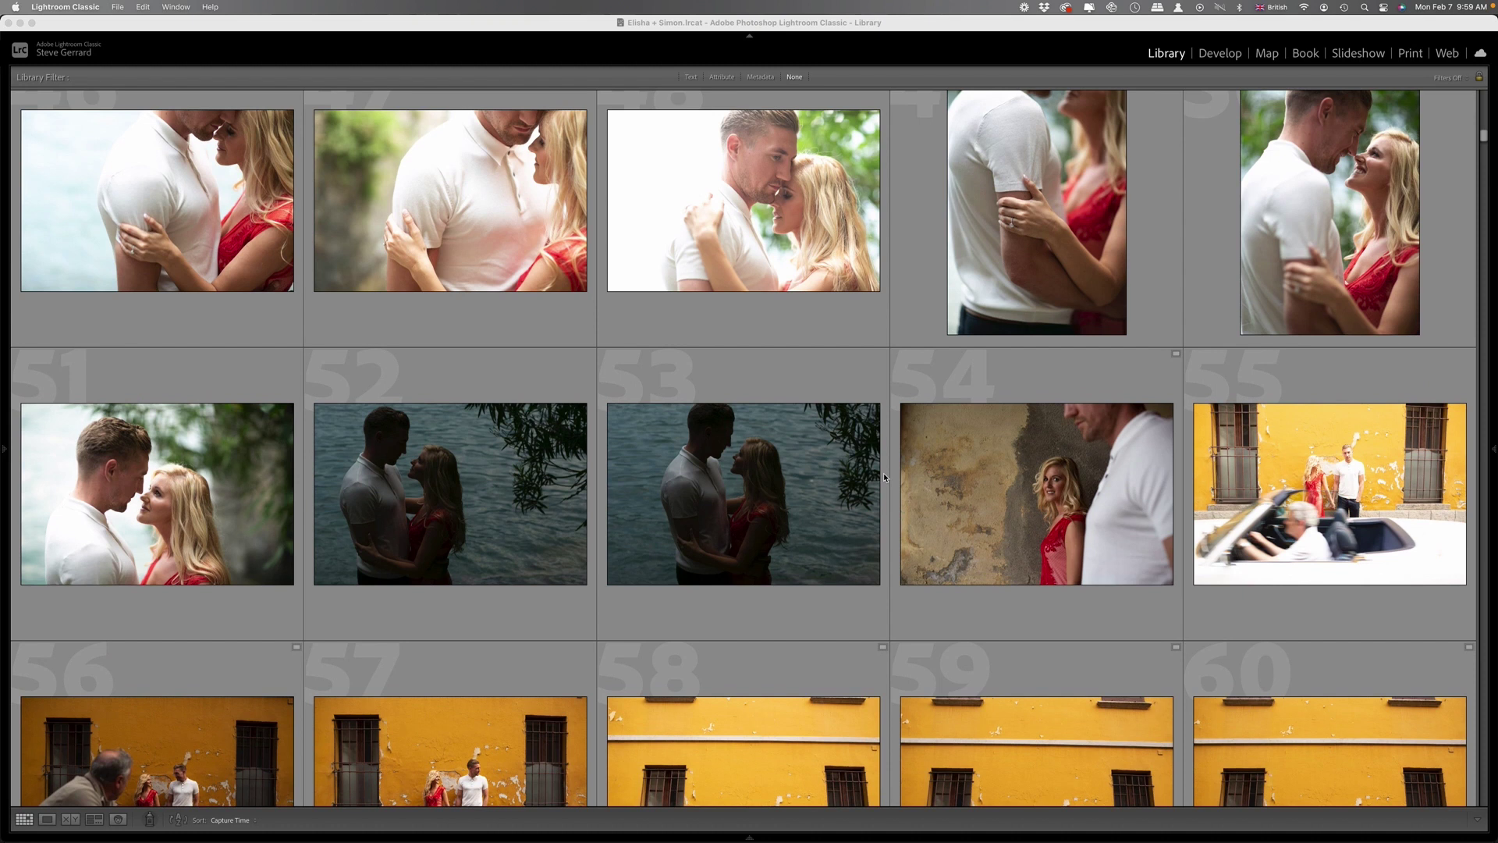
pyautogui.scroll(-2, 883, 473)
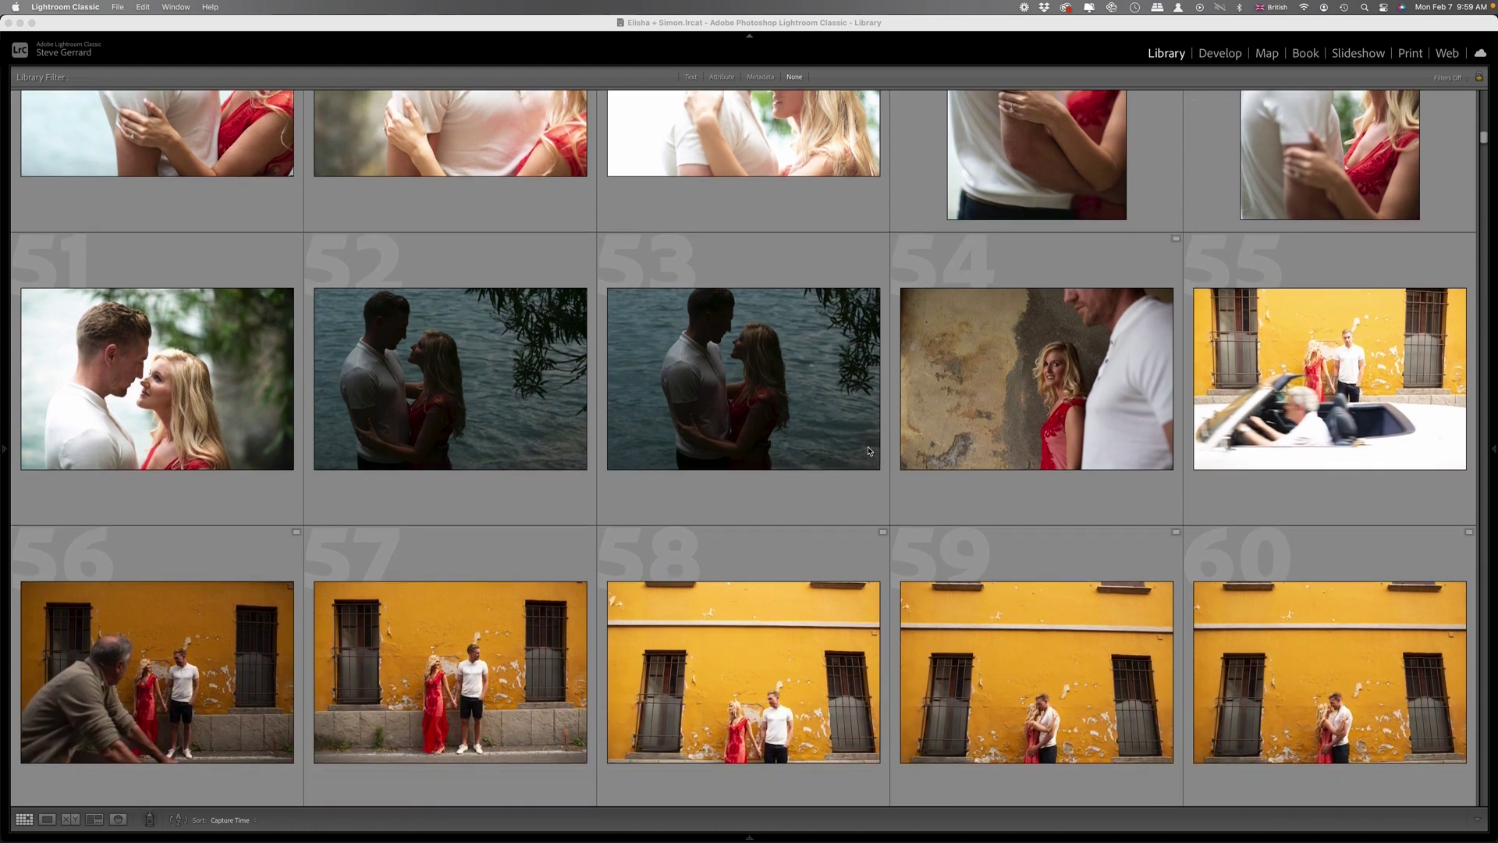
pyautogui.scroll(-1, 1351, 409)
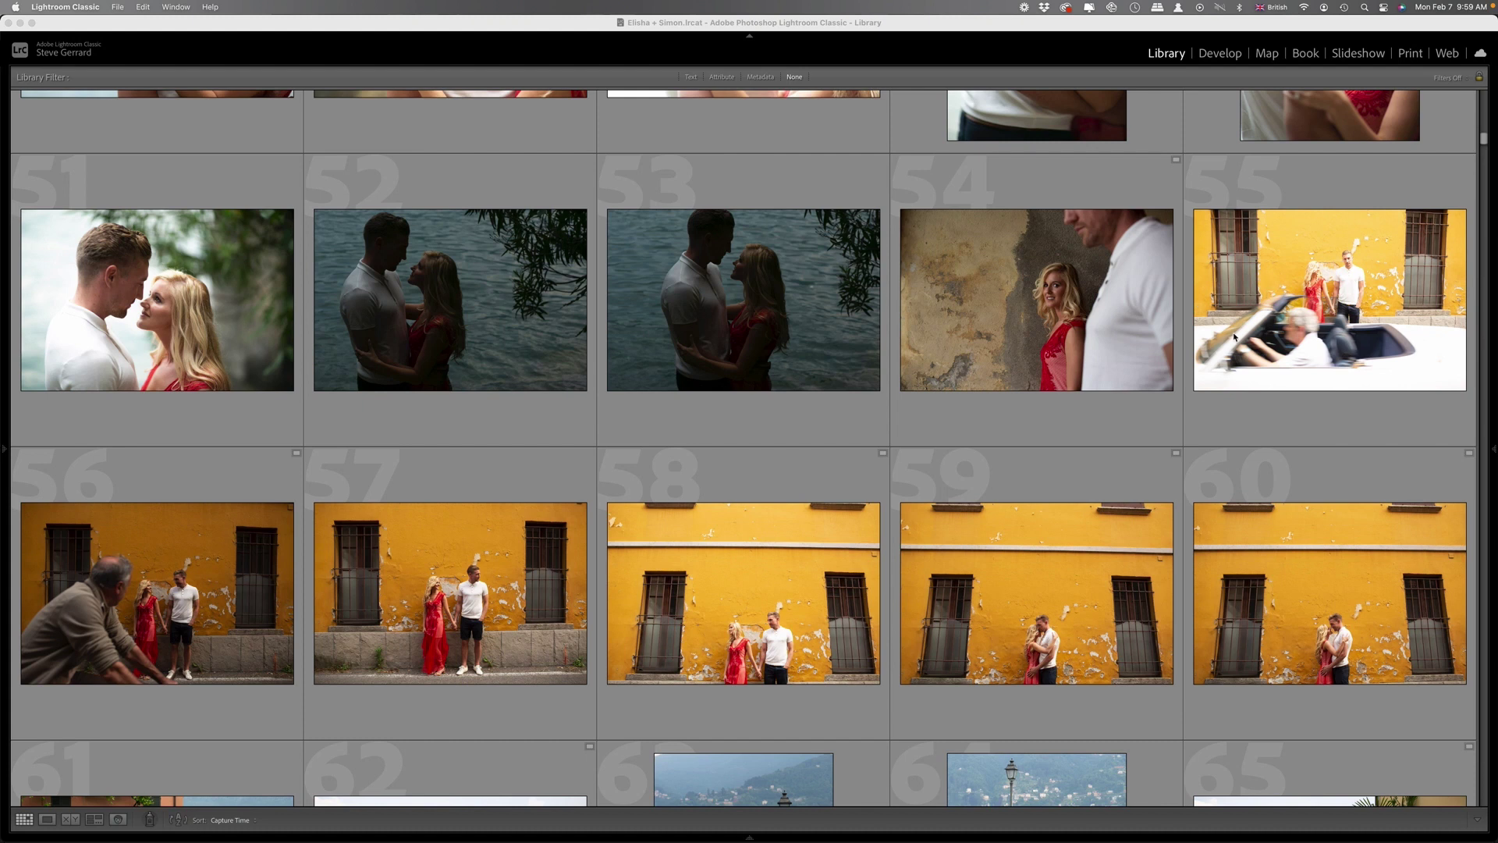
pyautogui.scroll(-4, 899, 493)
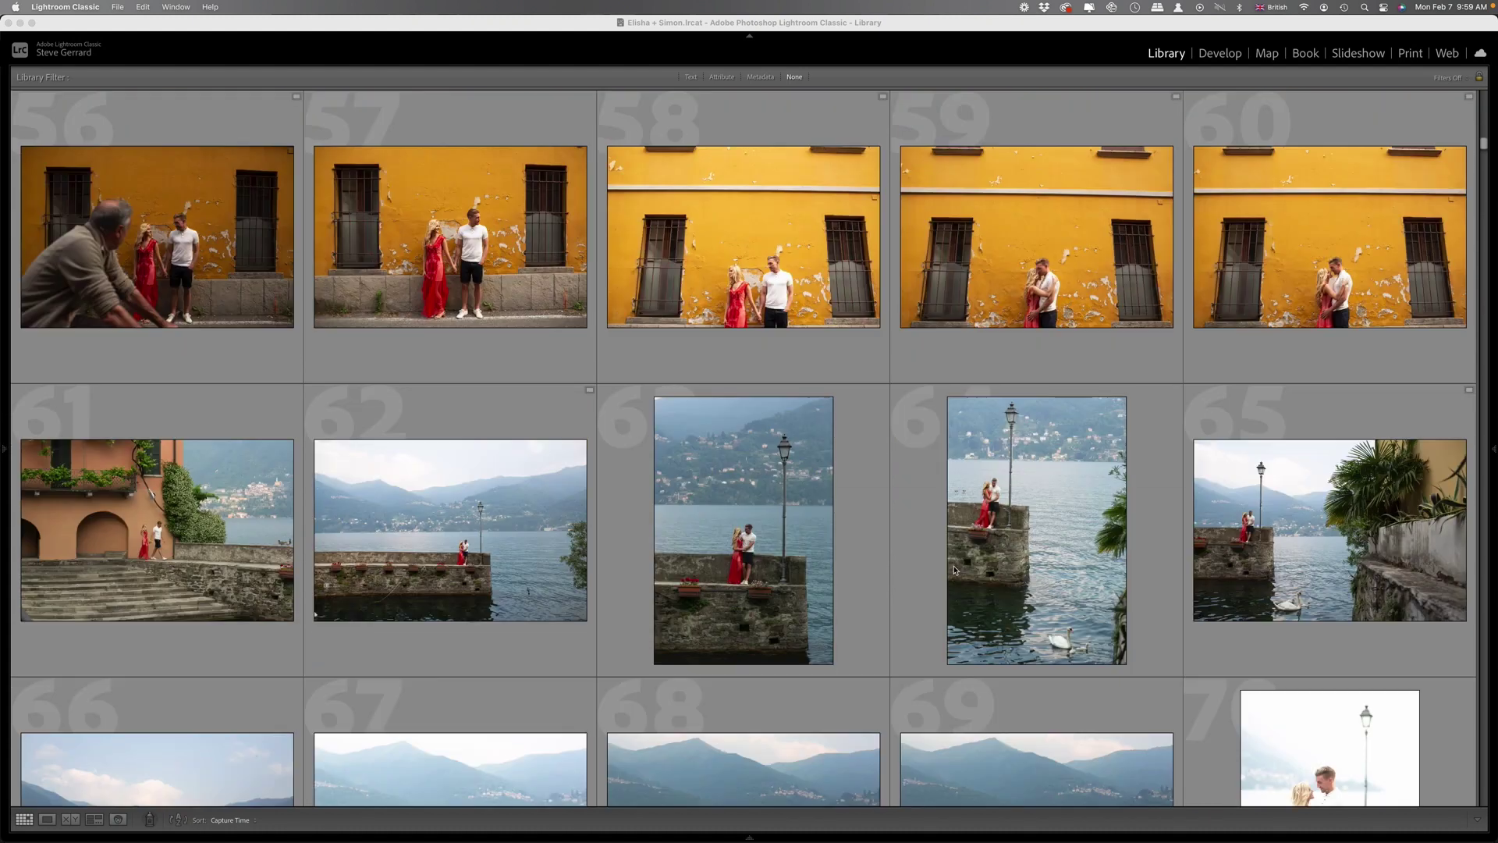
pyautogui.scroll(-15, 974, 548)
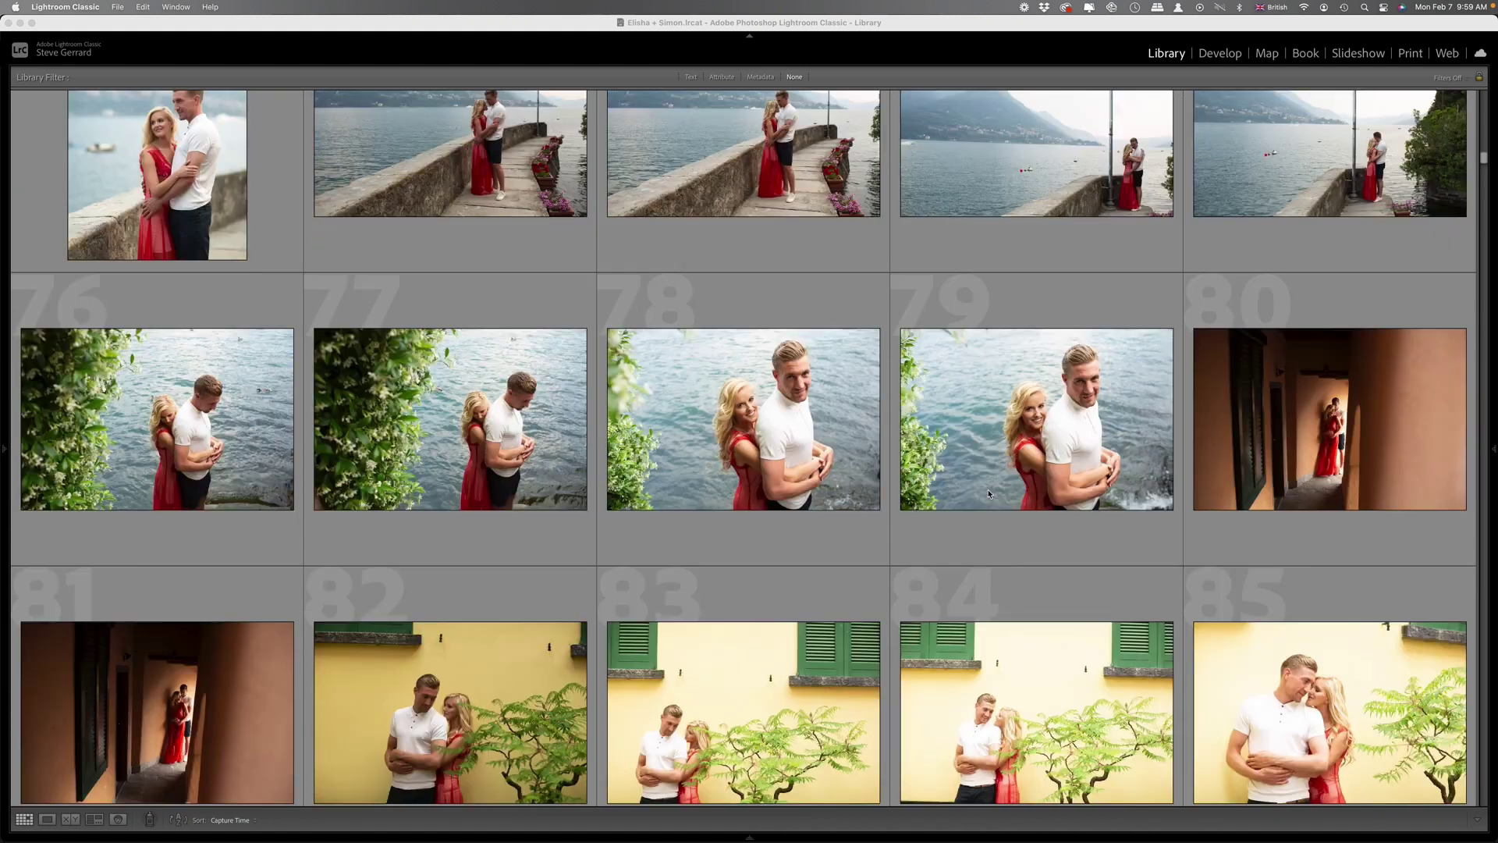
pyautogui.scroll(-13, 1009, 489)
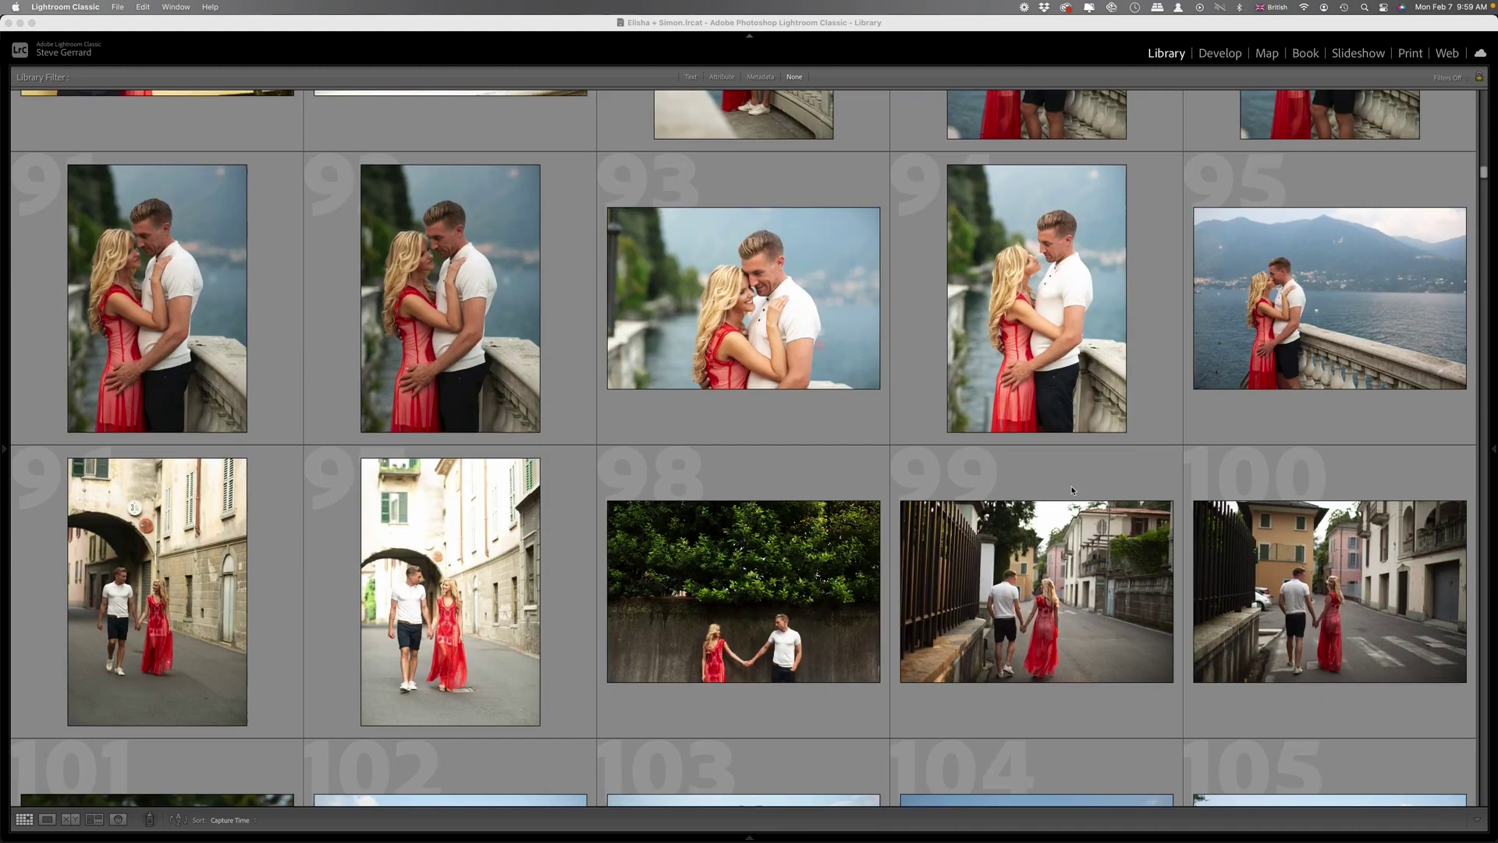
pyautogui.scroll(-2, 1077, 497)
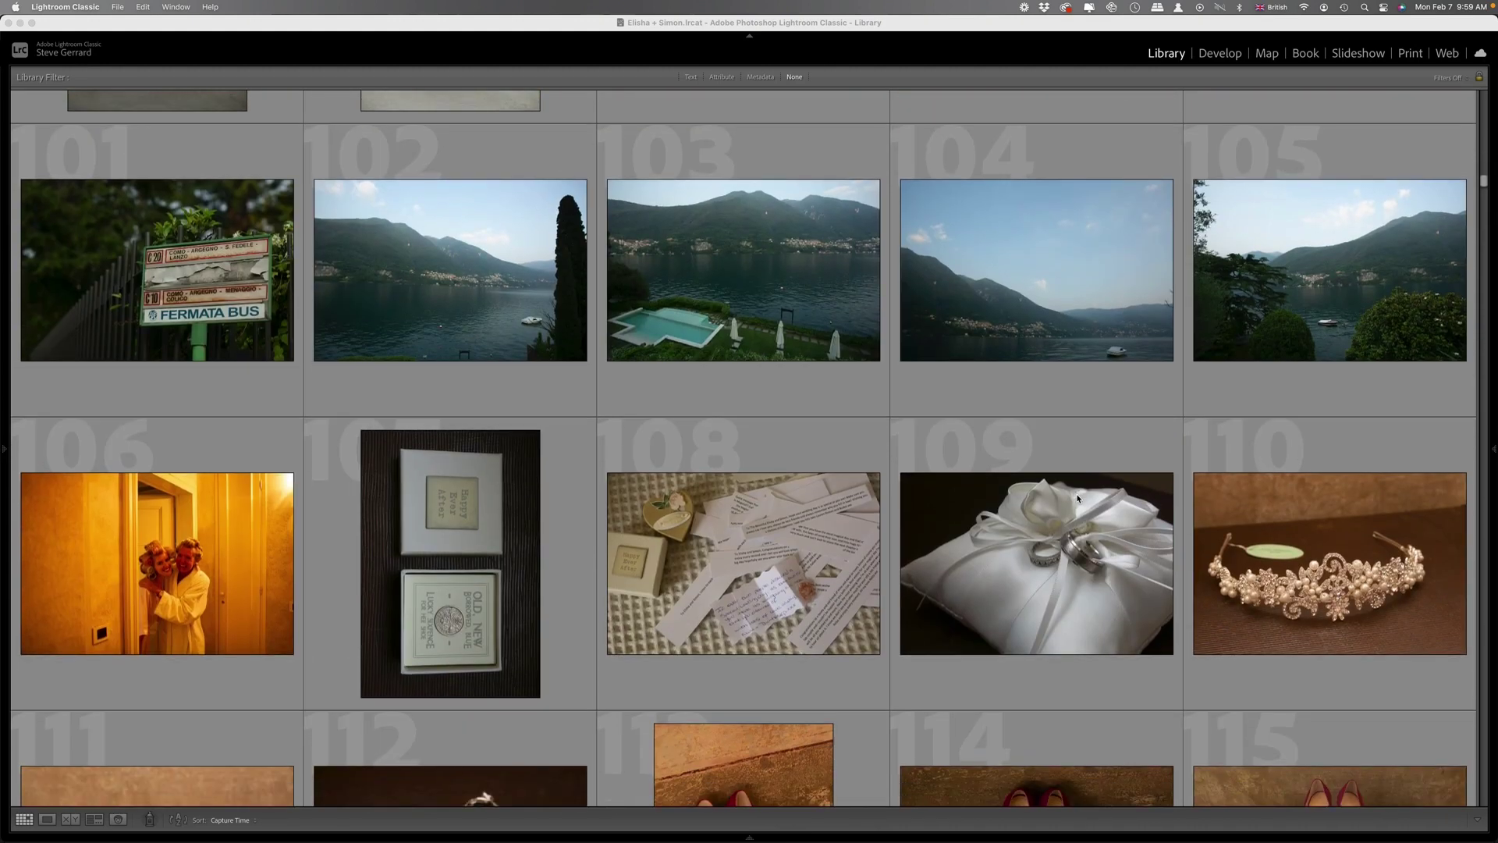
pyautogui.scroll(-2, 1014, 488)
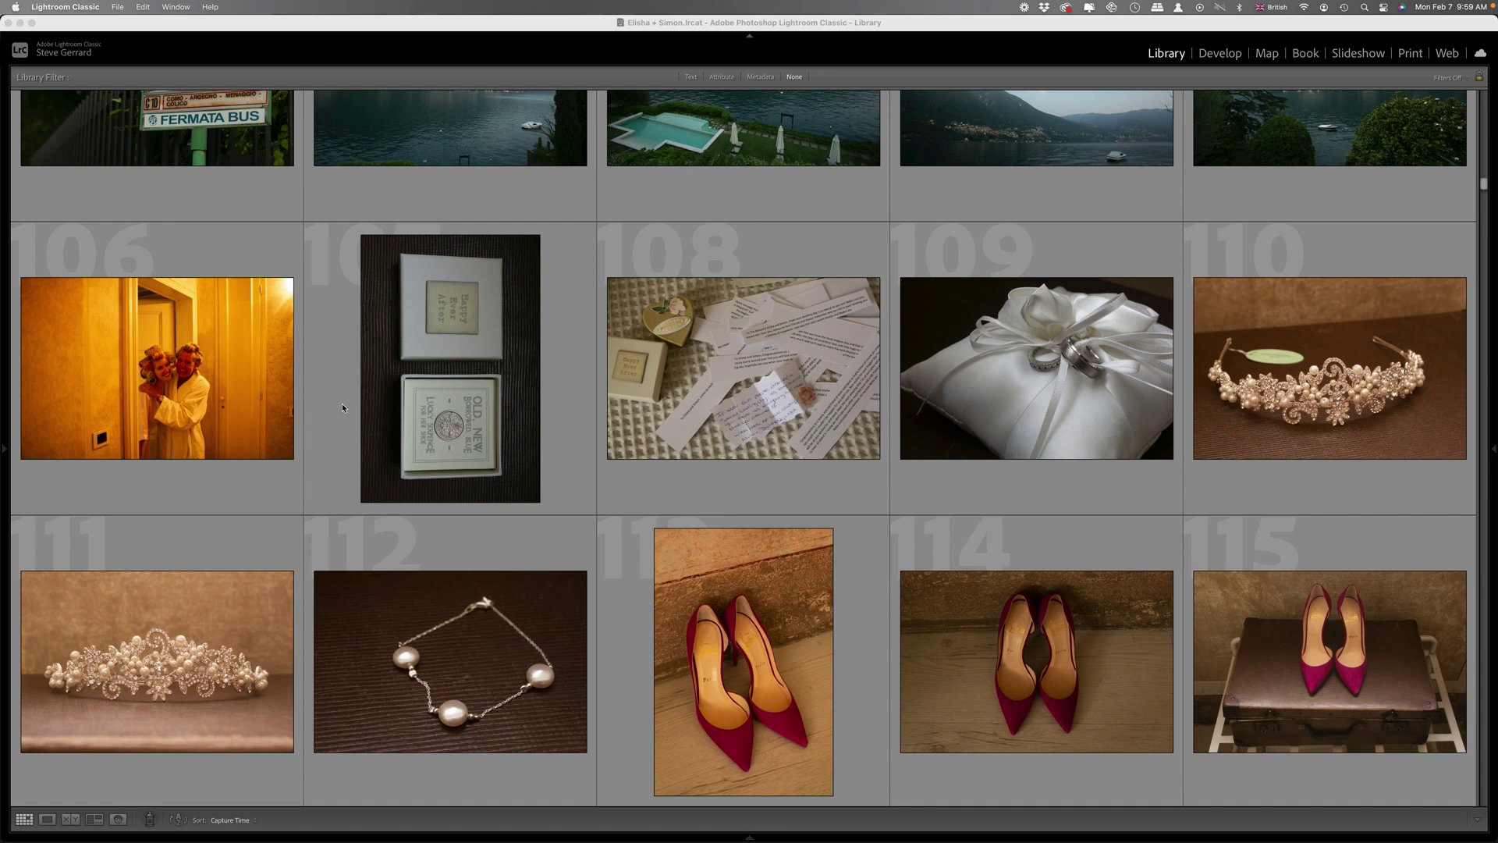
# Scroll the Library grid past the reception photos to the final image, 841, a night lake view.
pyautogui.scroll(-15, 833, 421)
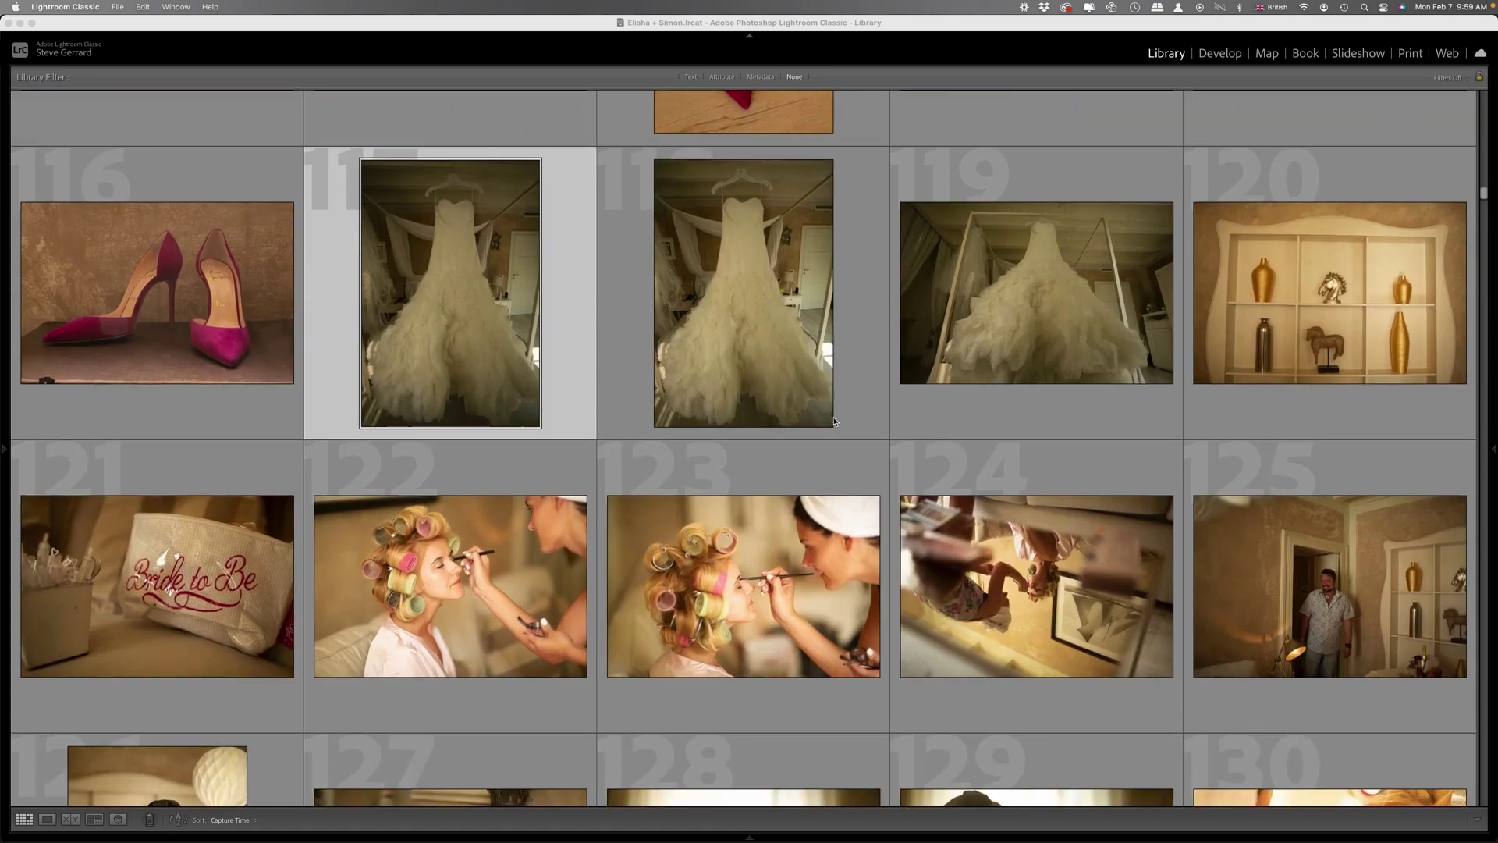
pyautogui.scroll(-8, 884, 423)
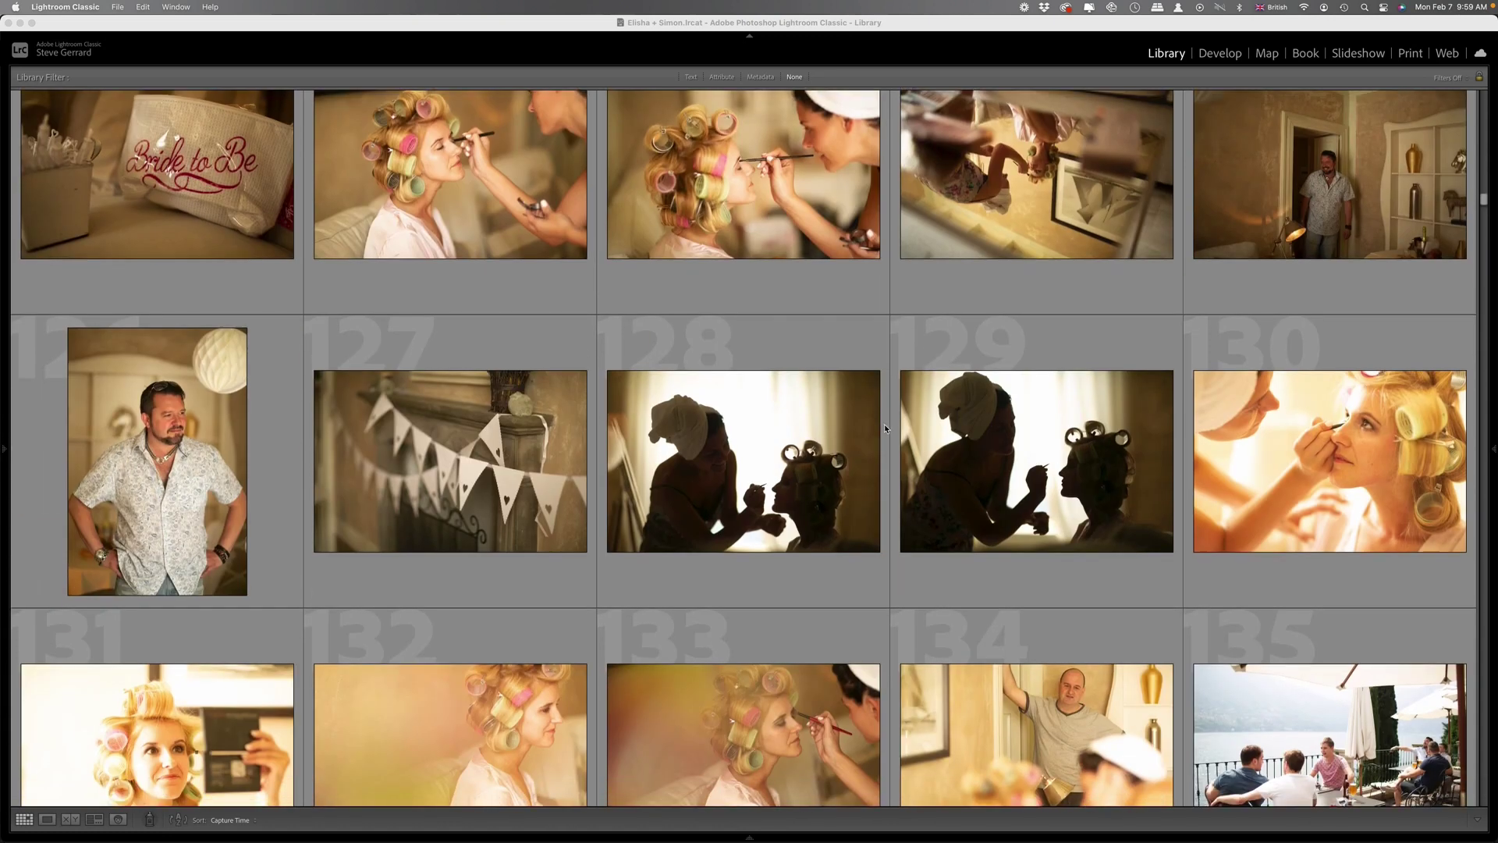
pyautogui.scroll(-20, 919, 441)
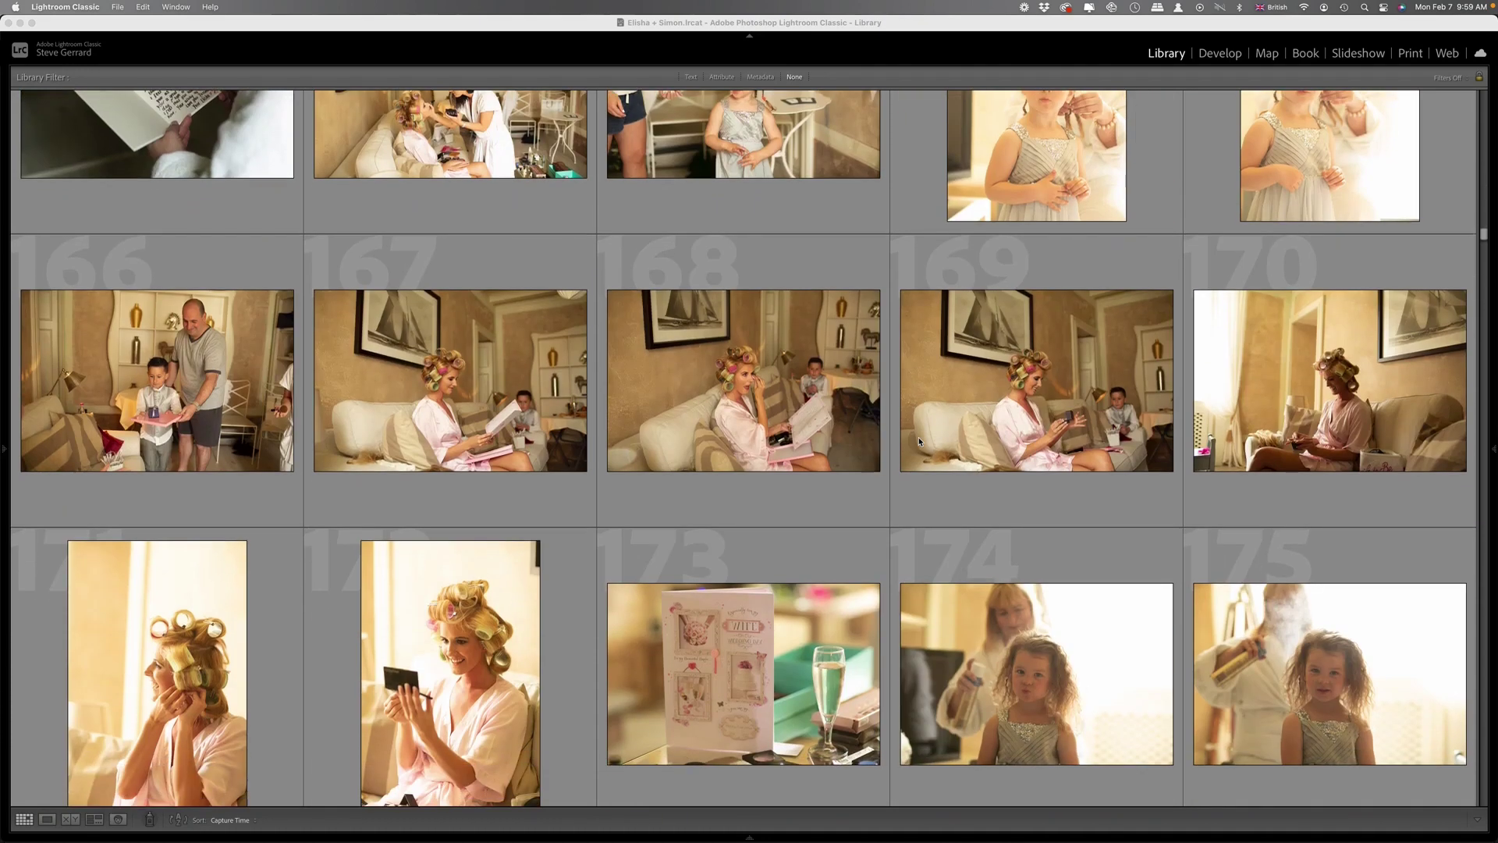
pyautogui.scroll(-20, 922, 443)
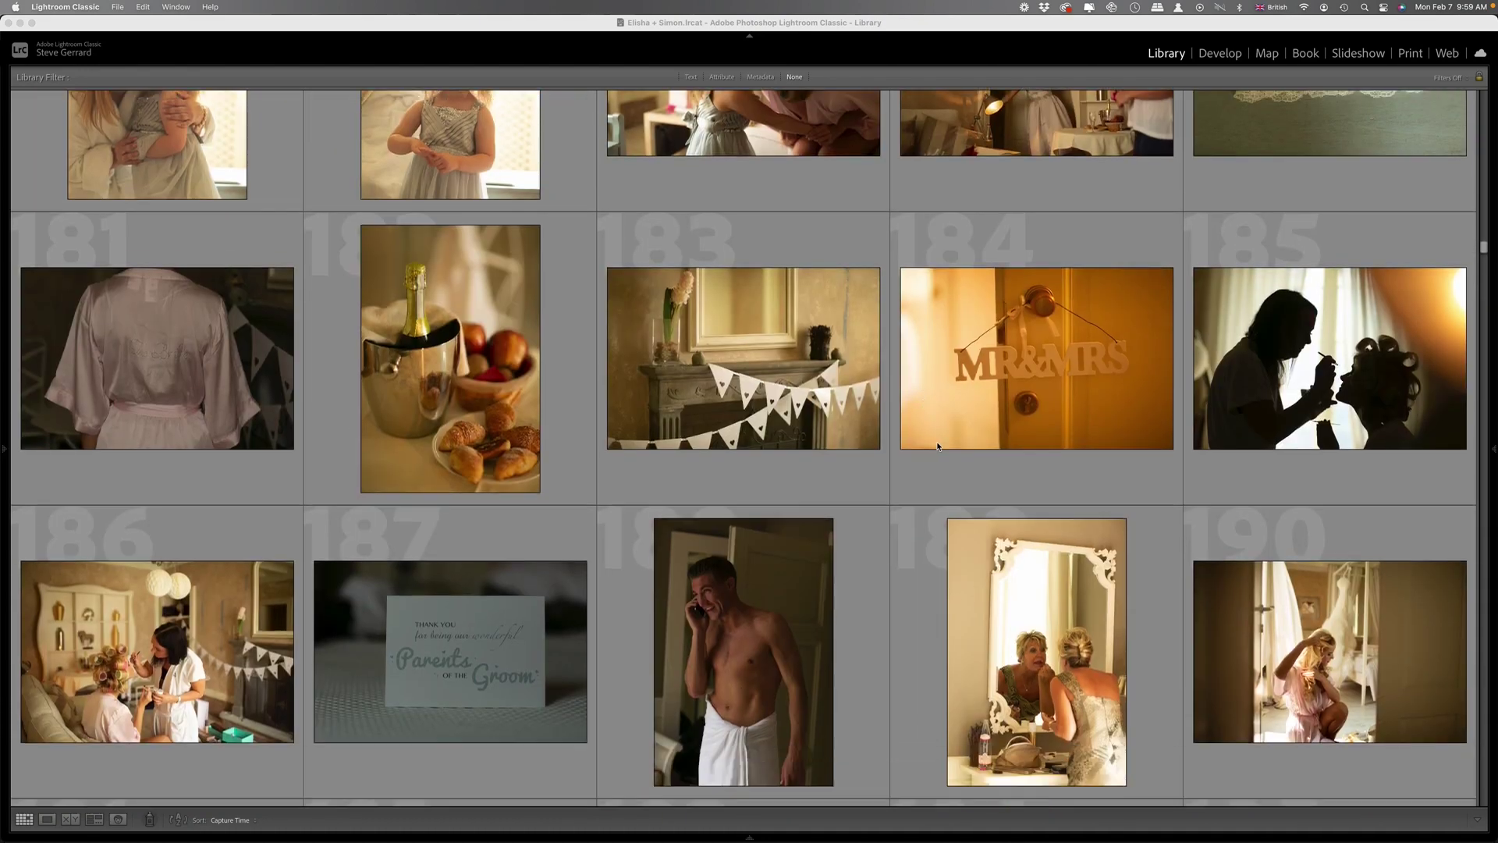
pyautogui.scroll(-11, 951, 446)
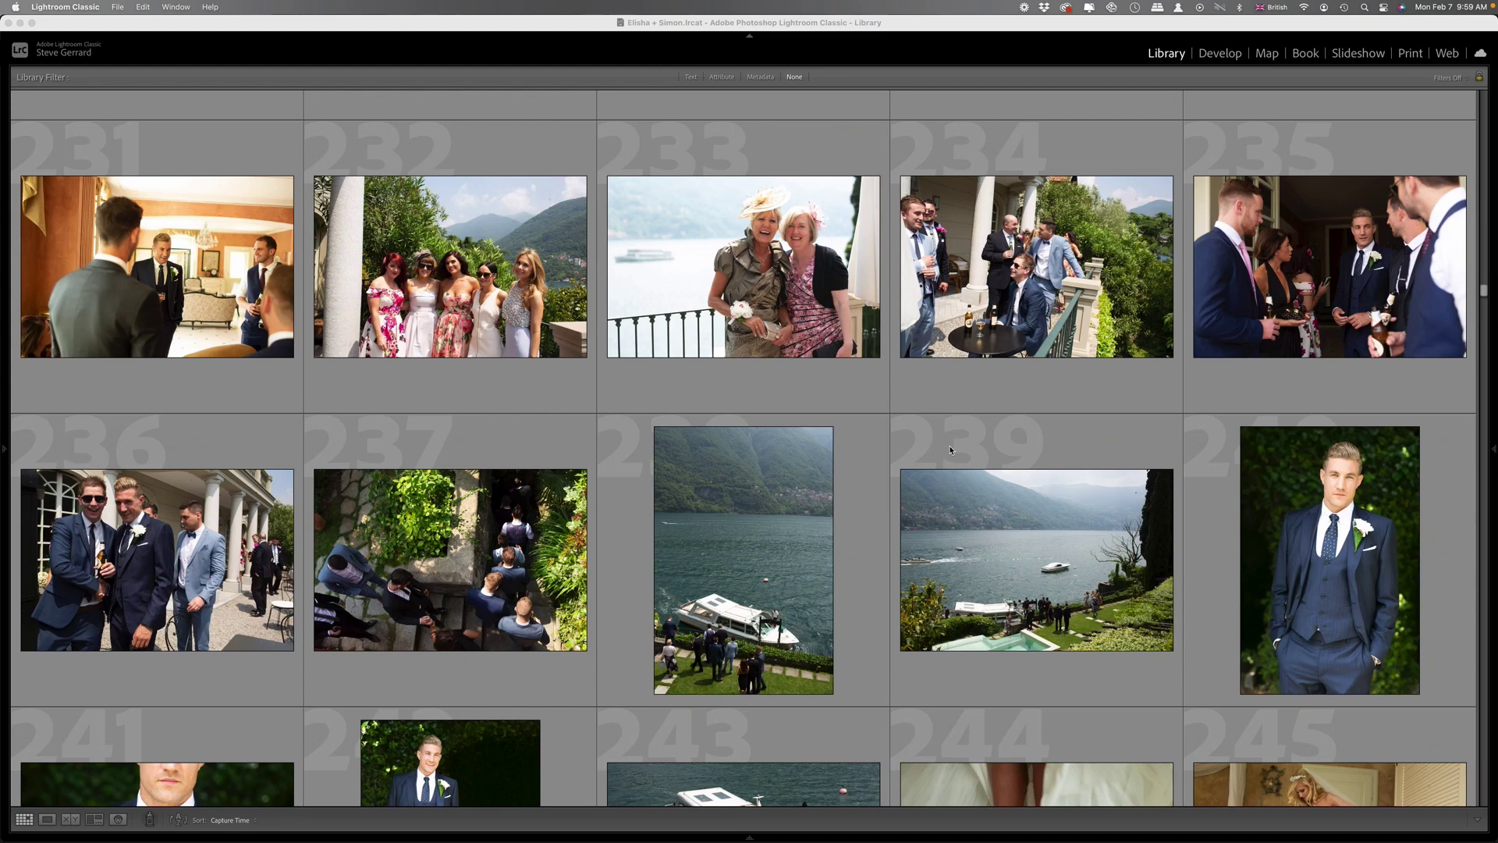
pyautogui.scroll(-7, 957, 445)
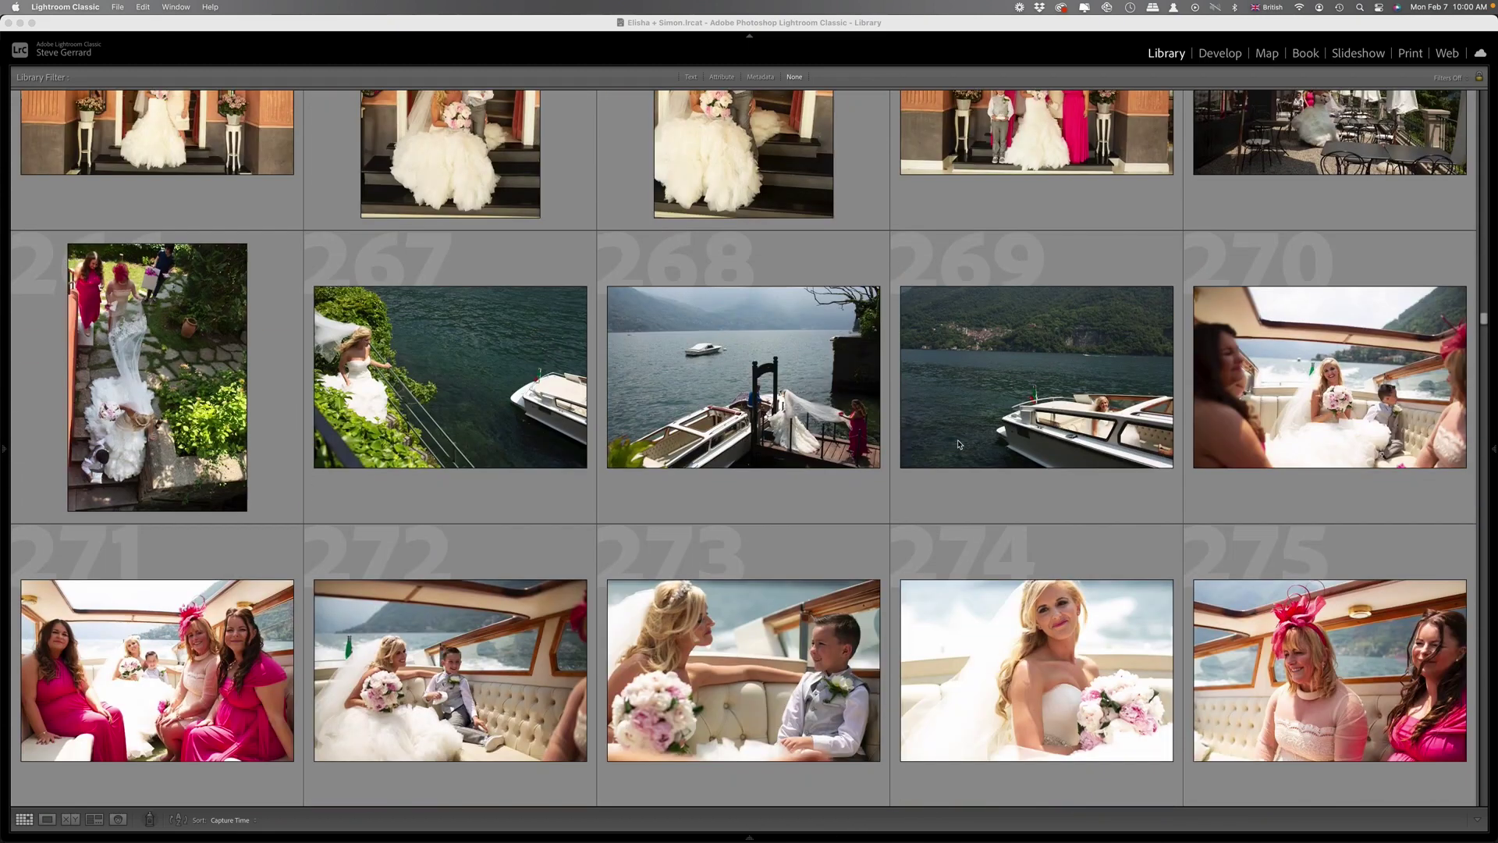
pyautogui.scroll(3, 960, 443)
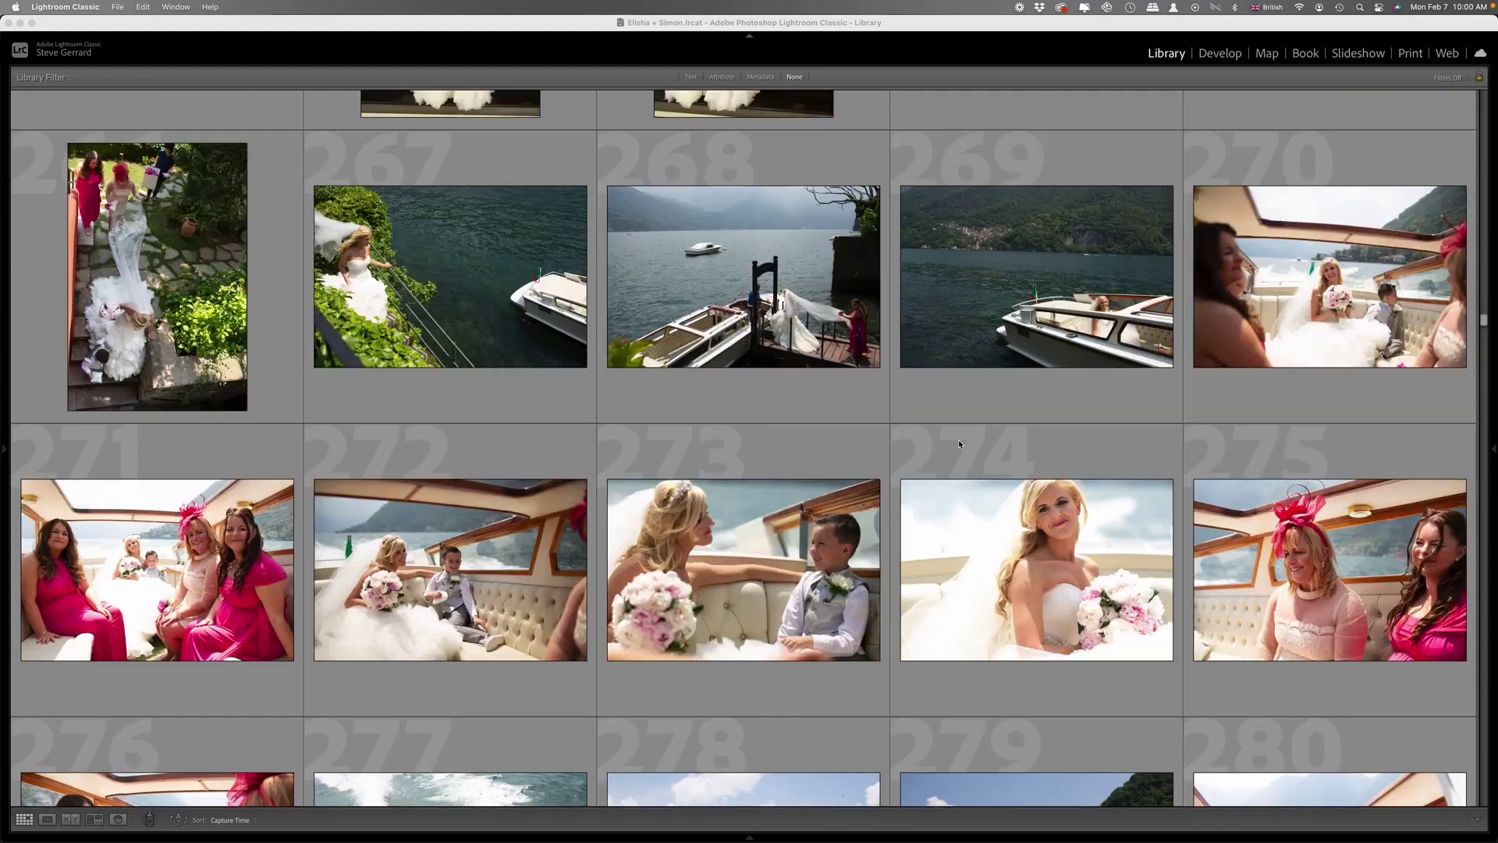
pyautogui.scroll(-3, 959, 439)
pyautogui.scroll(-8, 958, 440)
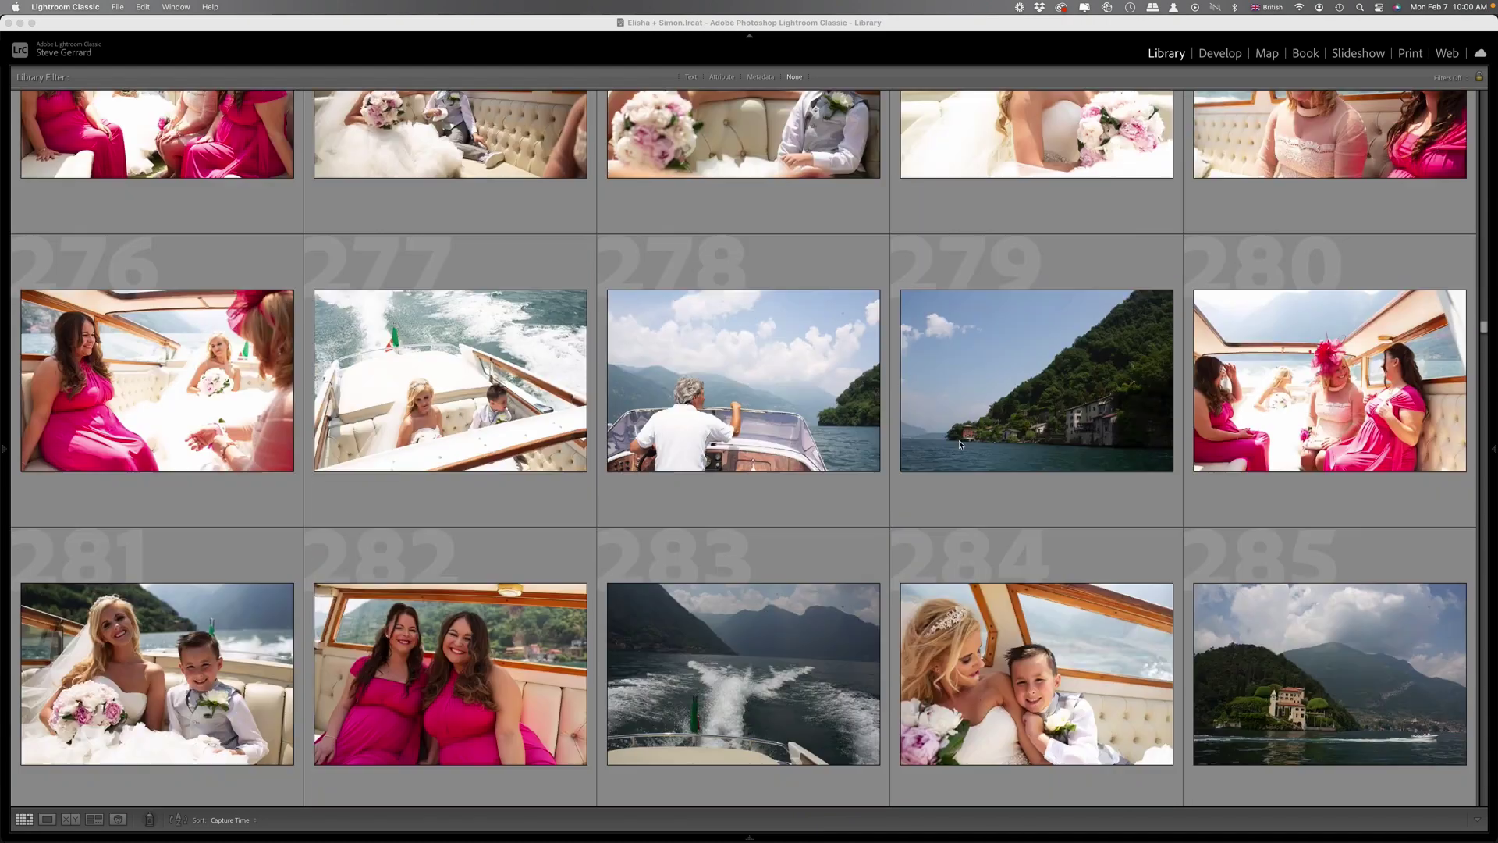
pyautogui.scroll(-4, 962, 443)
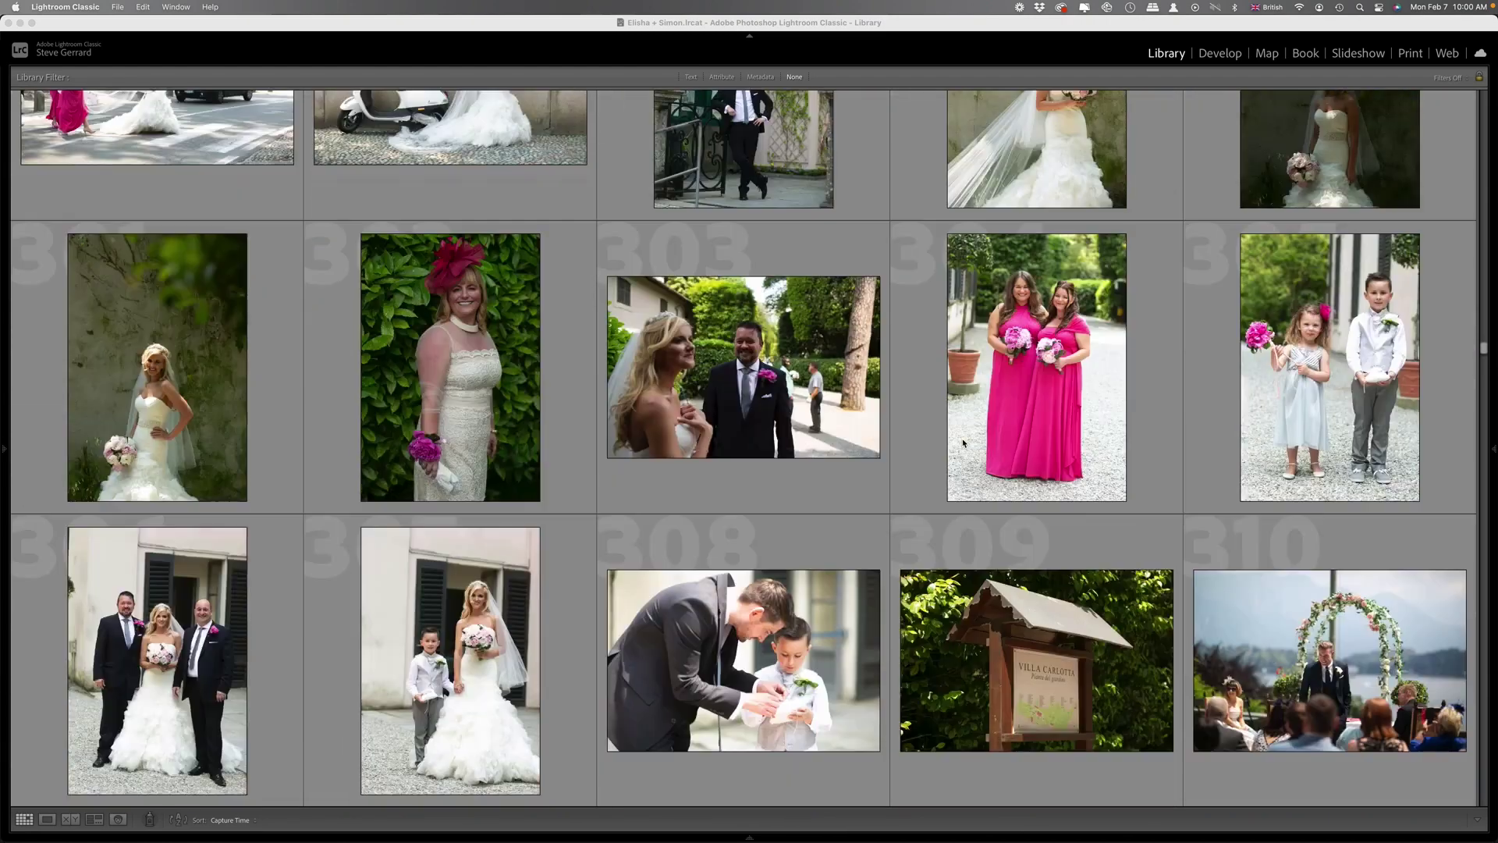
pyautogui.scroll(-4, 960, 443)
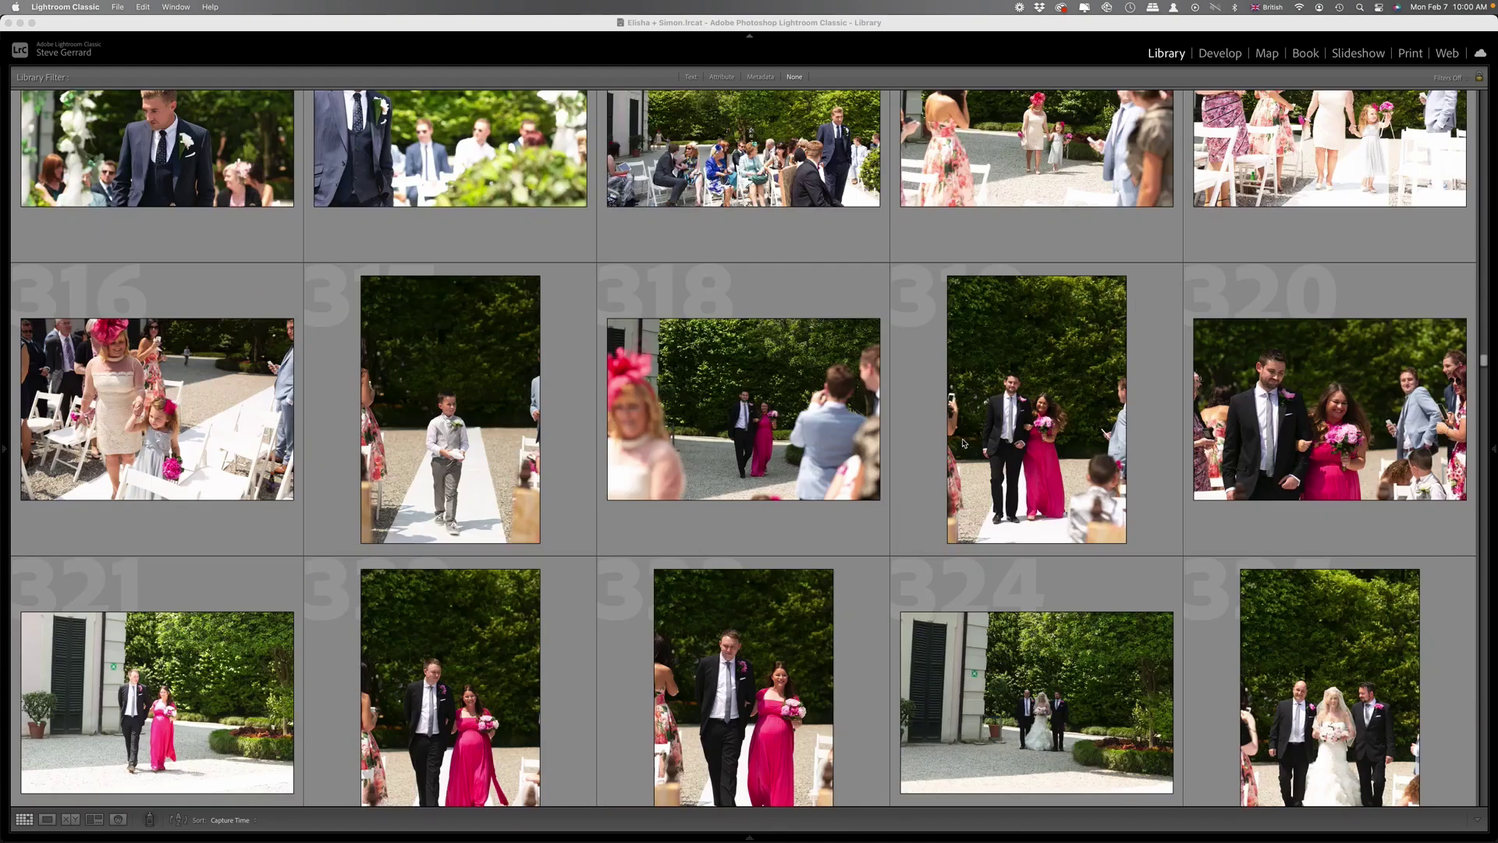
pyautogui.scroll(-4, 946, 445)
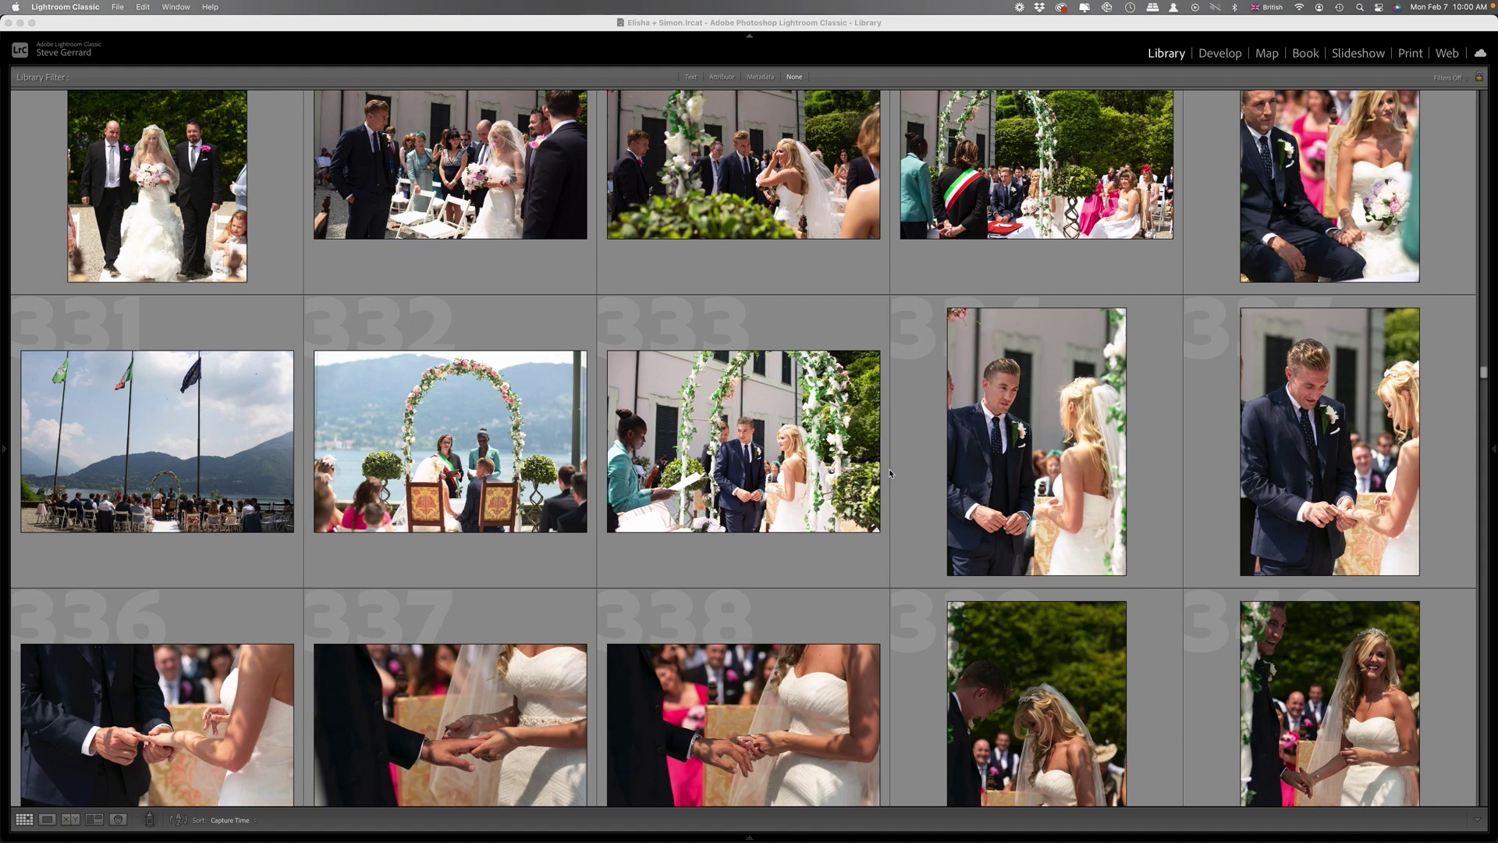
pyautogui.scroll(-2, 1018, 462)
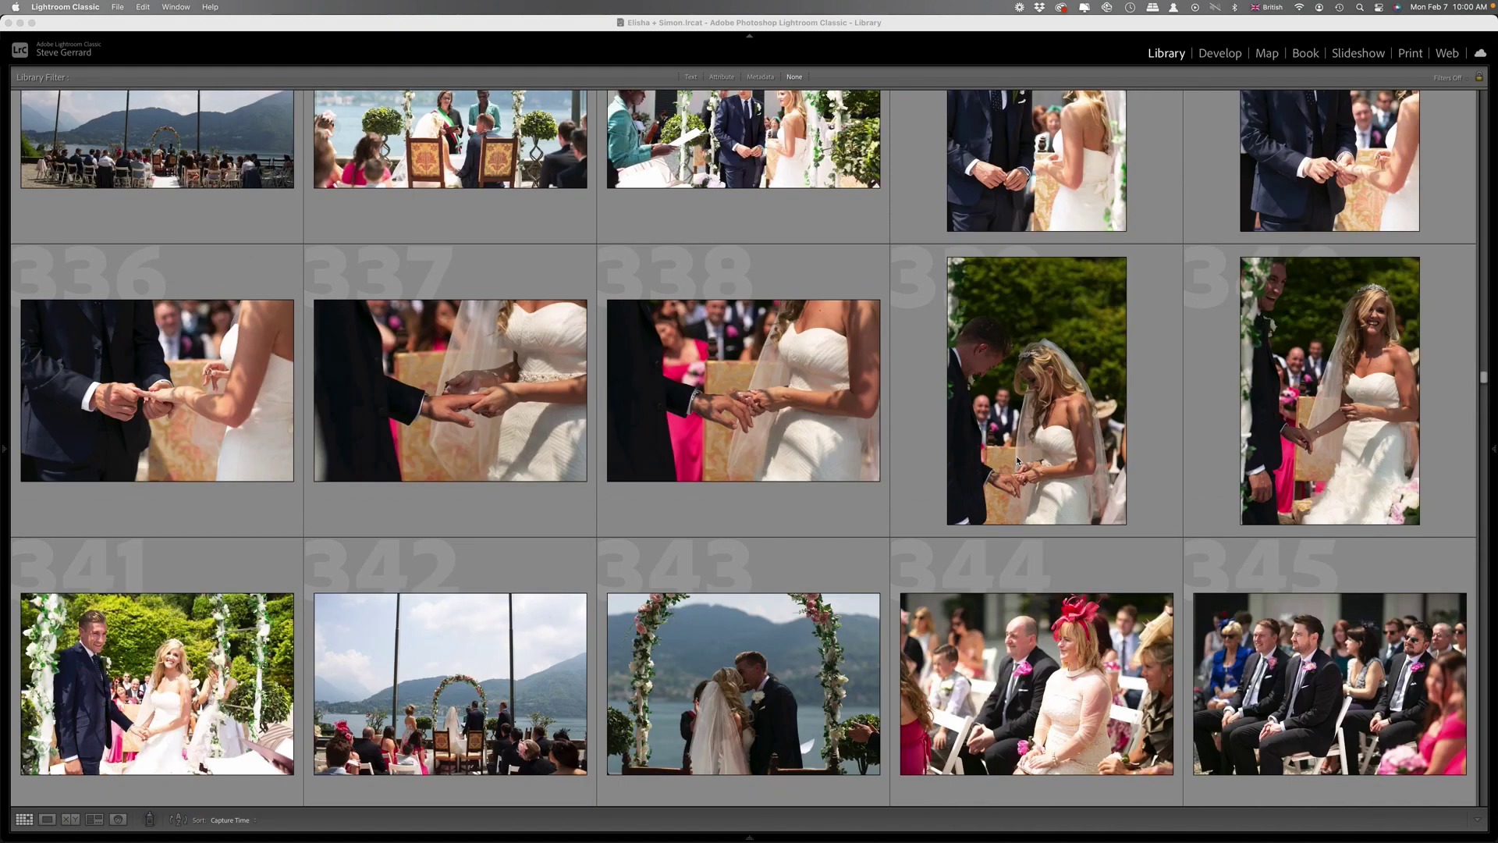
pyautogui.scroll(-20, 1017, 462)
pyautogui.scroll(2, 1016, 457)
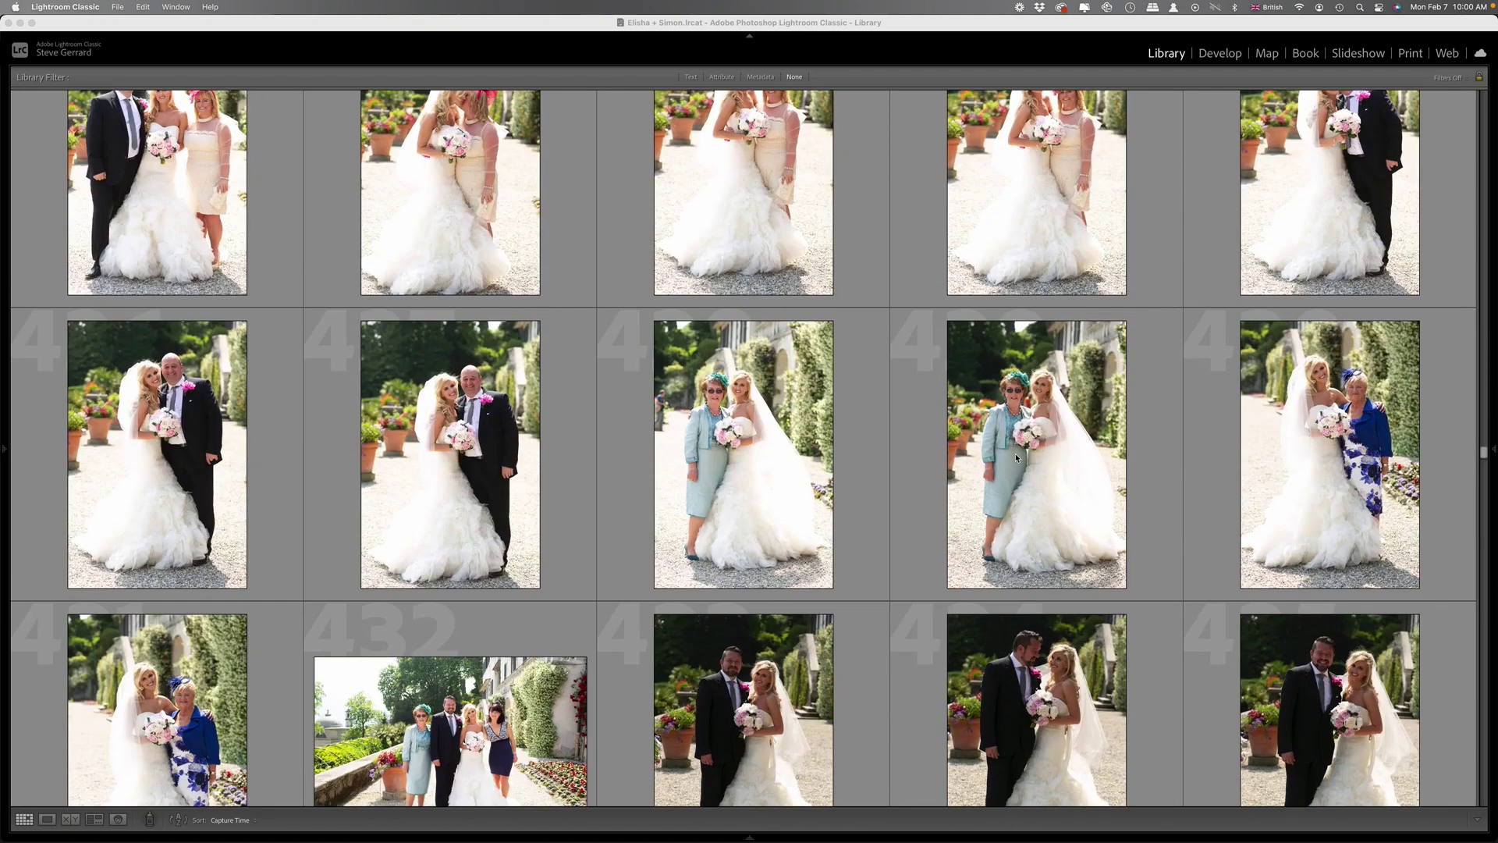
pyautogui.scroll(-5, 1014, 453)
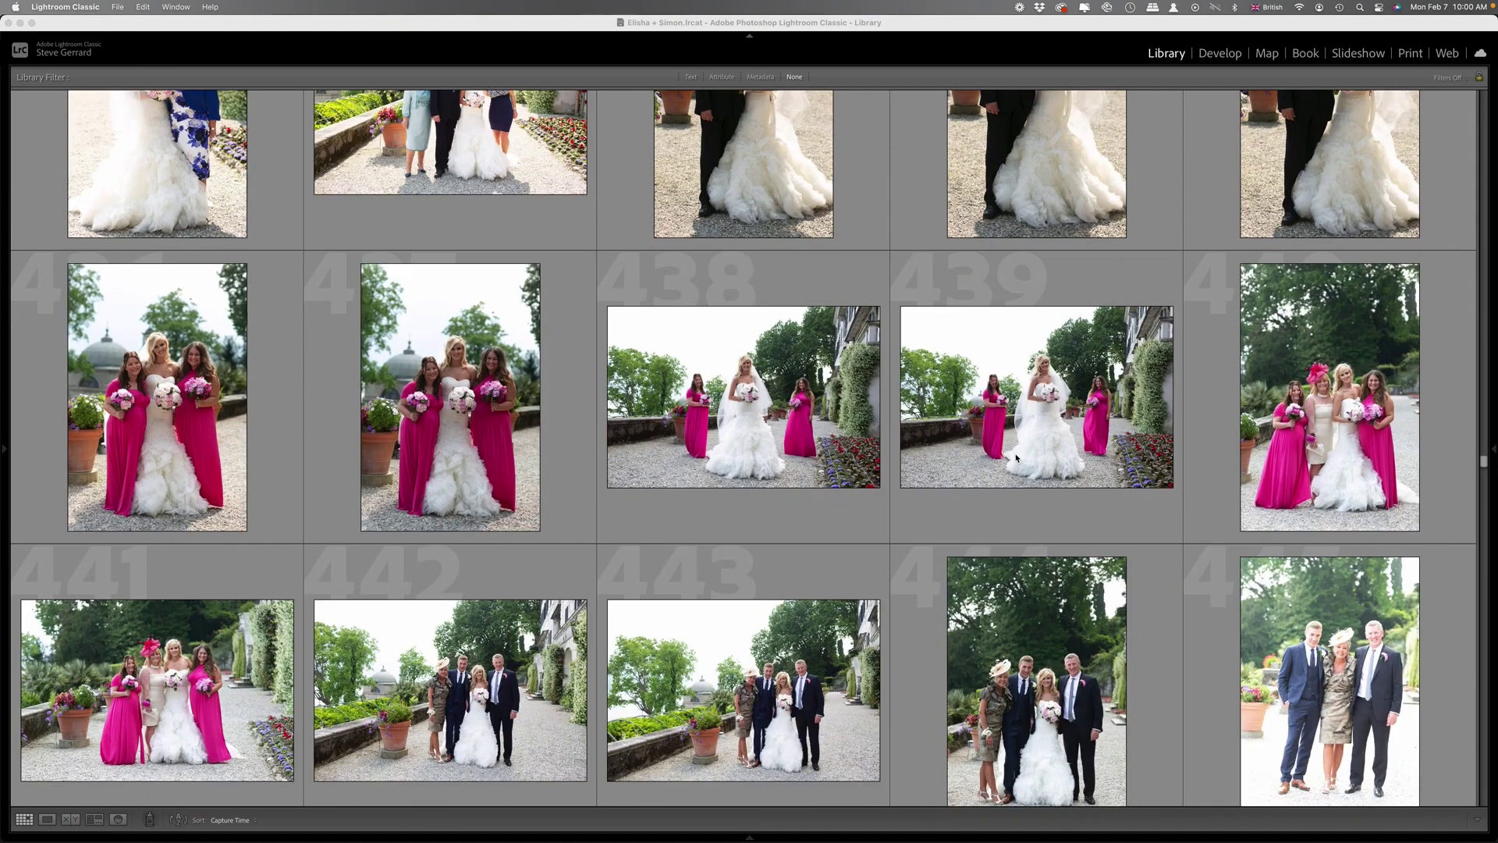
pyautogui.scroll(-20, 1015, 457)
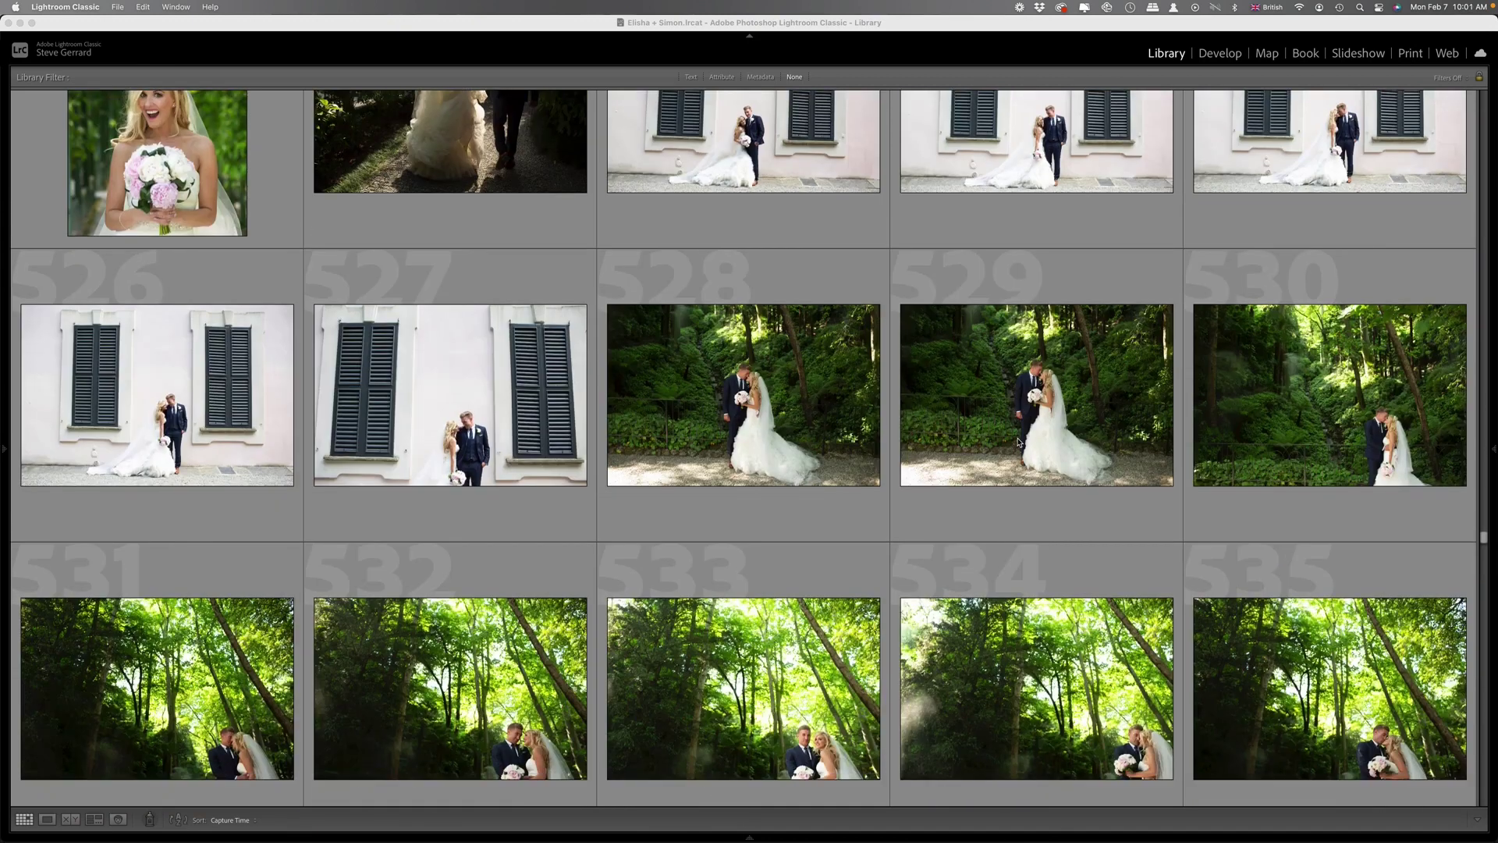
pyautogui.scroll(-5, 1017, 441)
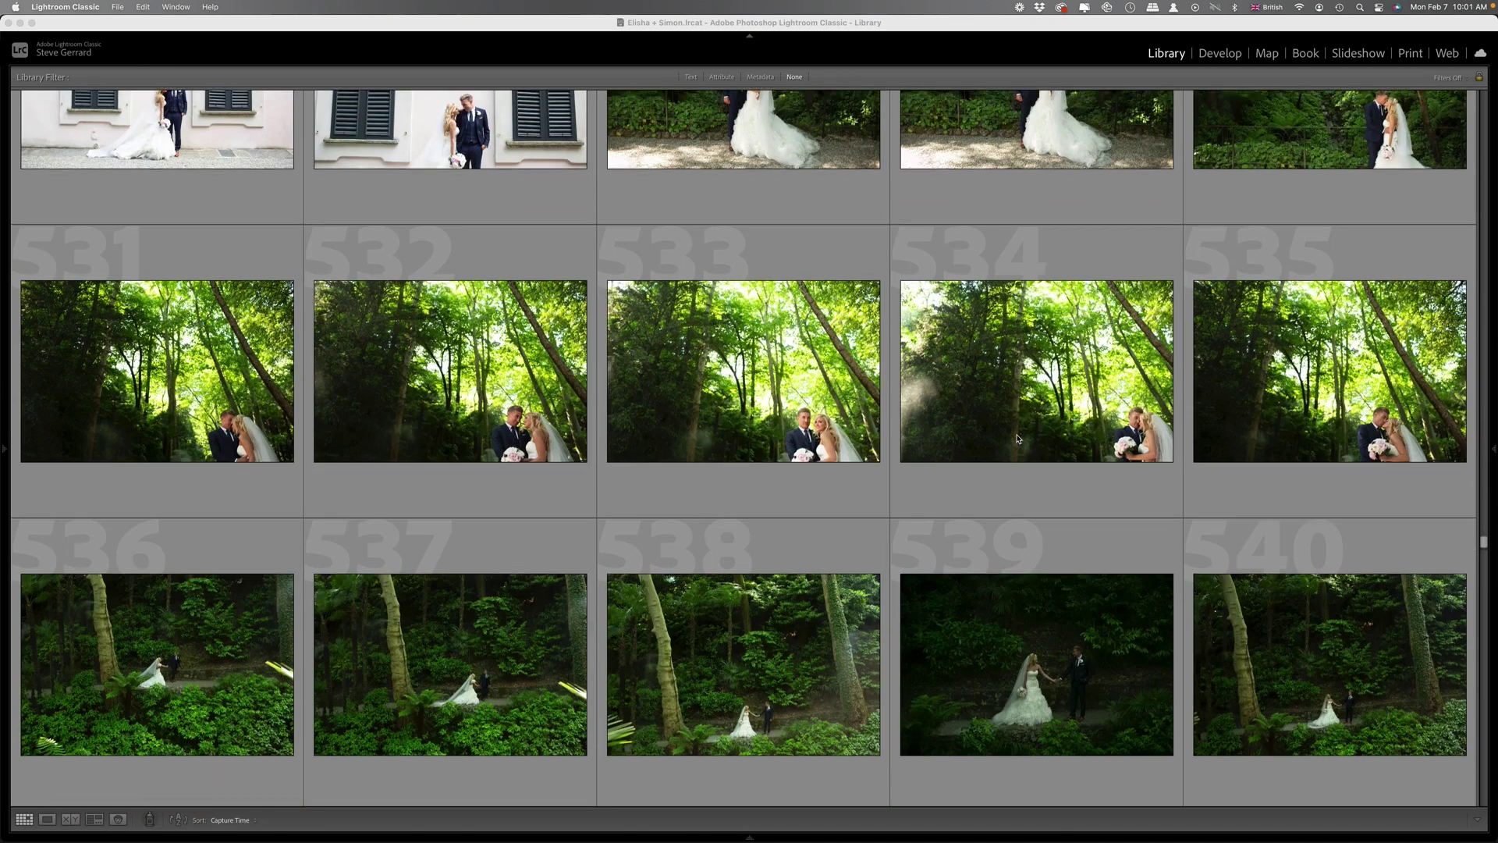
pyautogui.scroll(-8, 1014, 434)
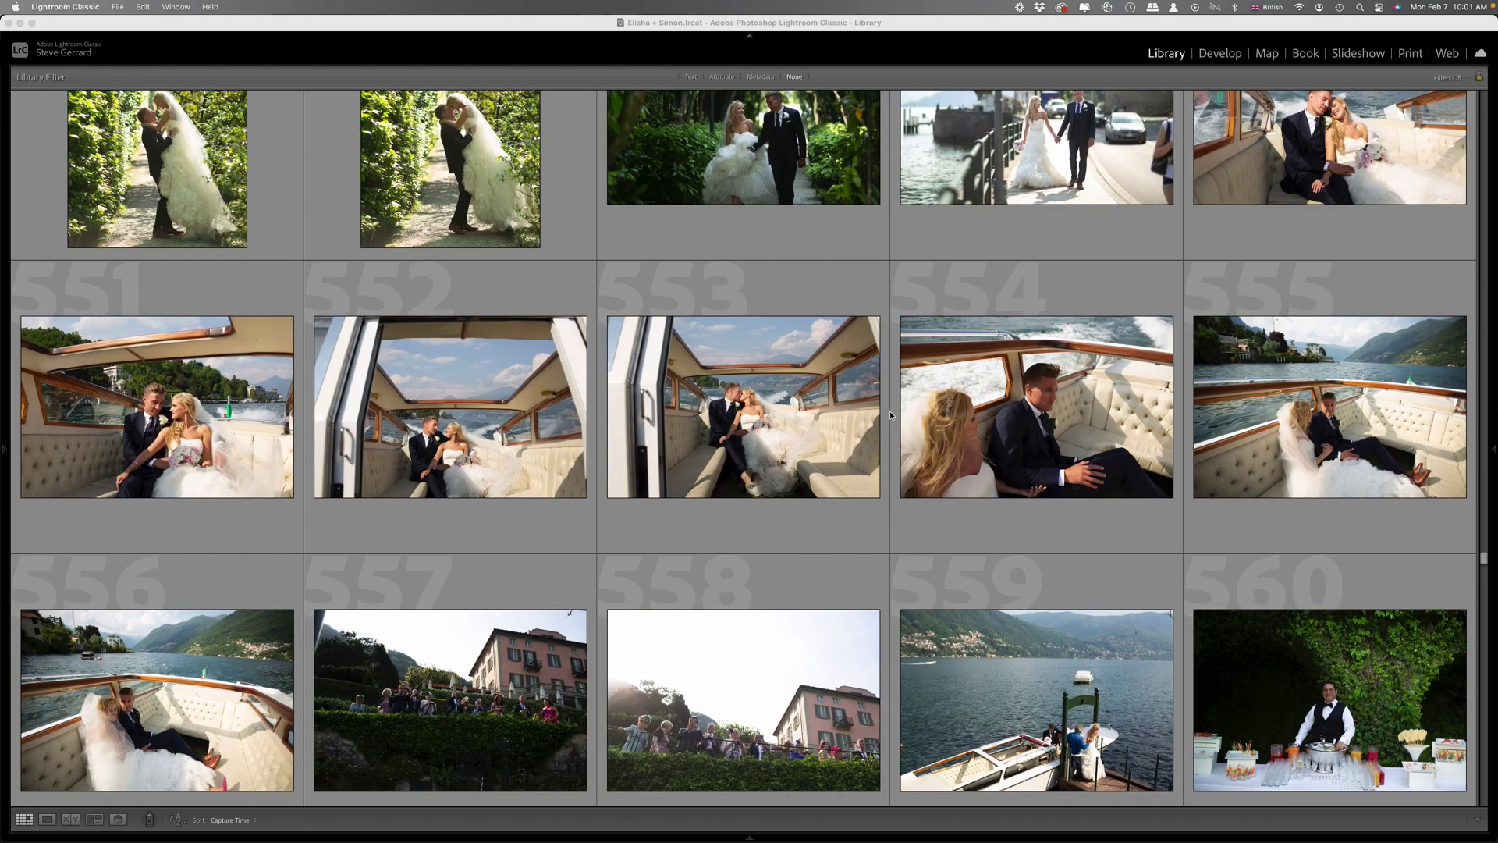
pyautogui.scroll(-1, 873, 434)
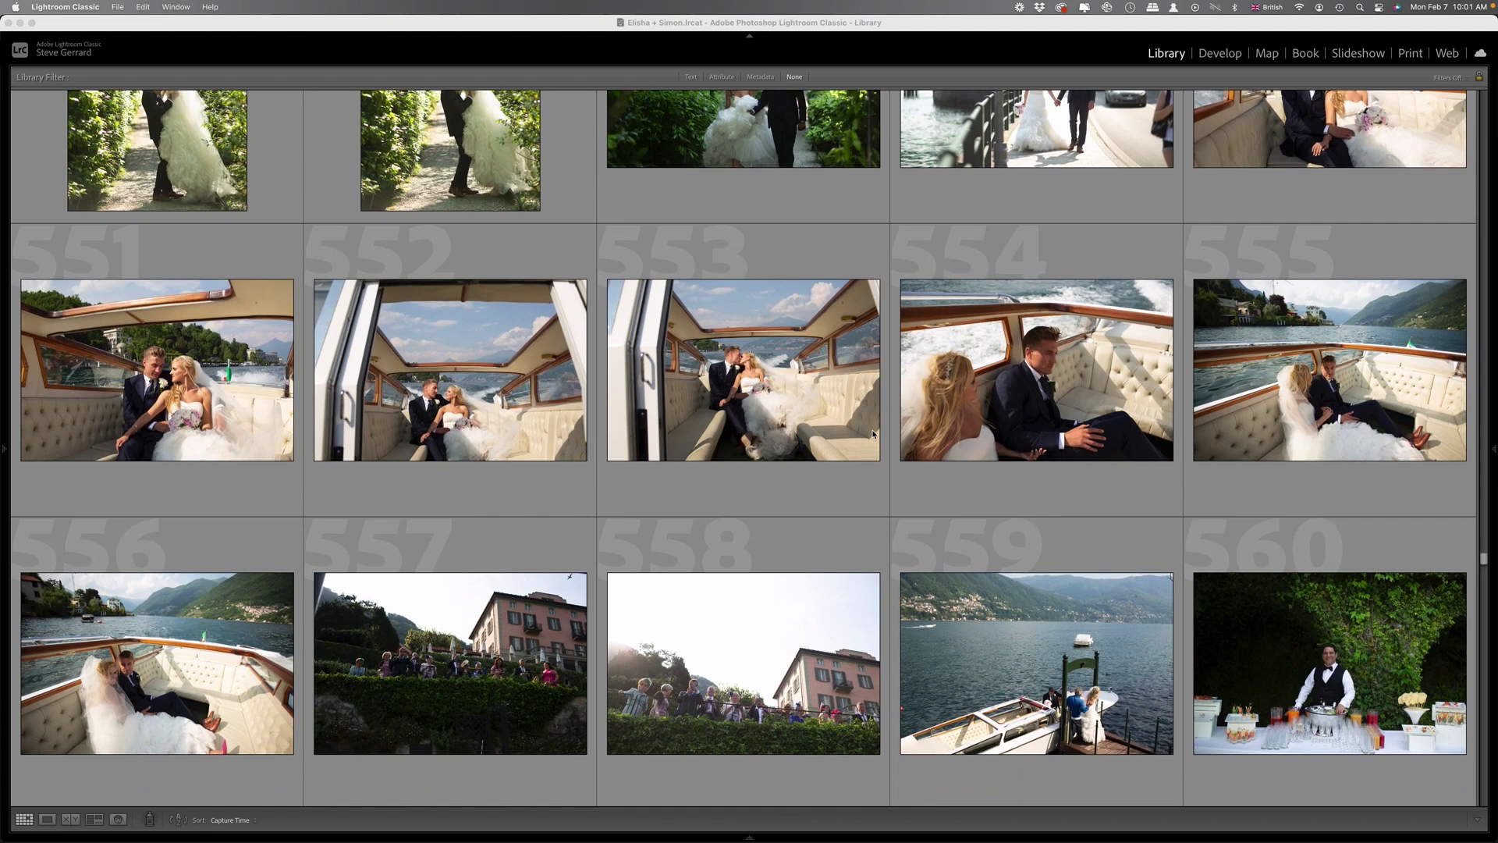
pyautogui.scroll(-4, 760, 408)
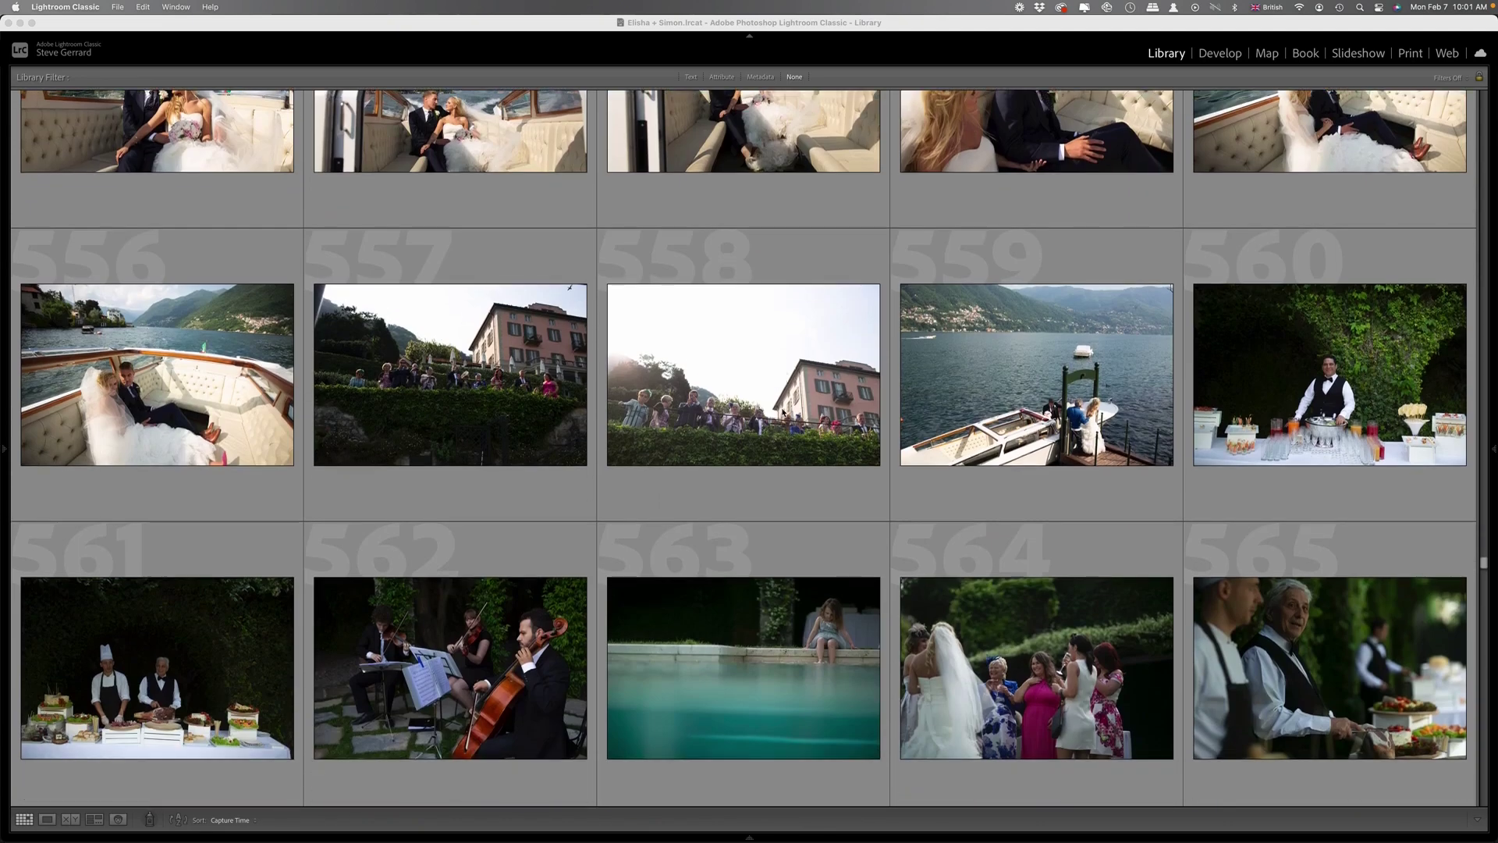
pyautogui.scroll(-5, 828, 414)
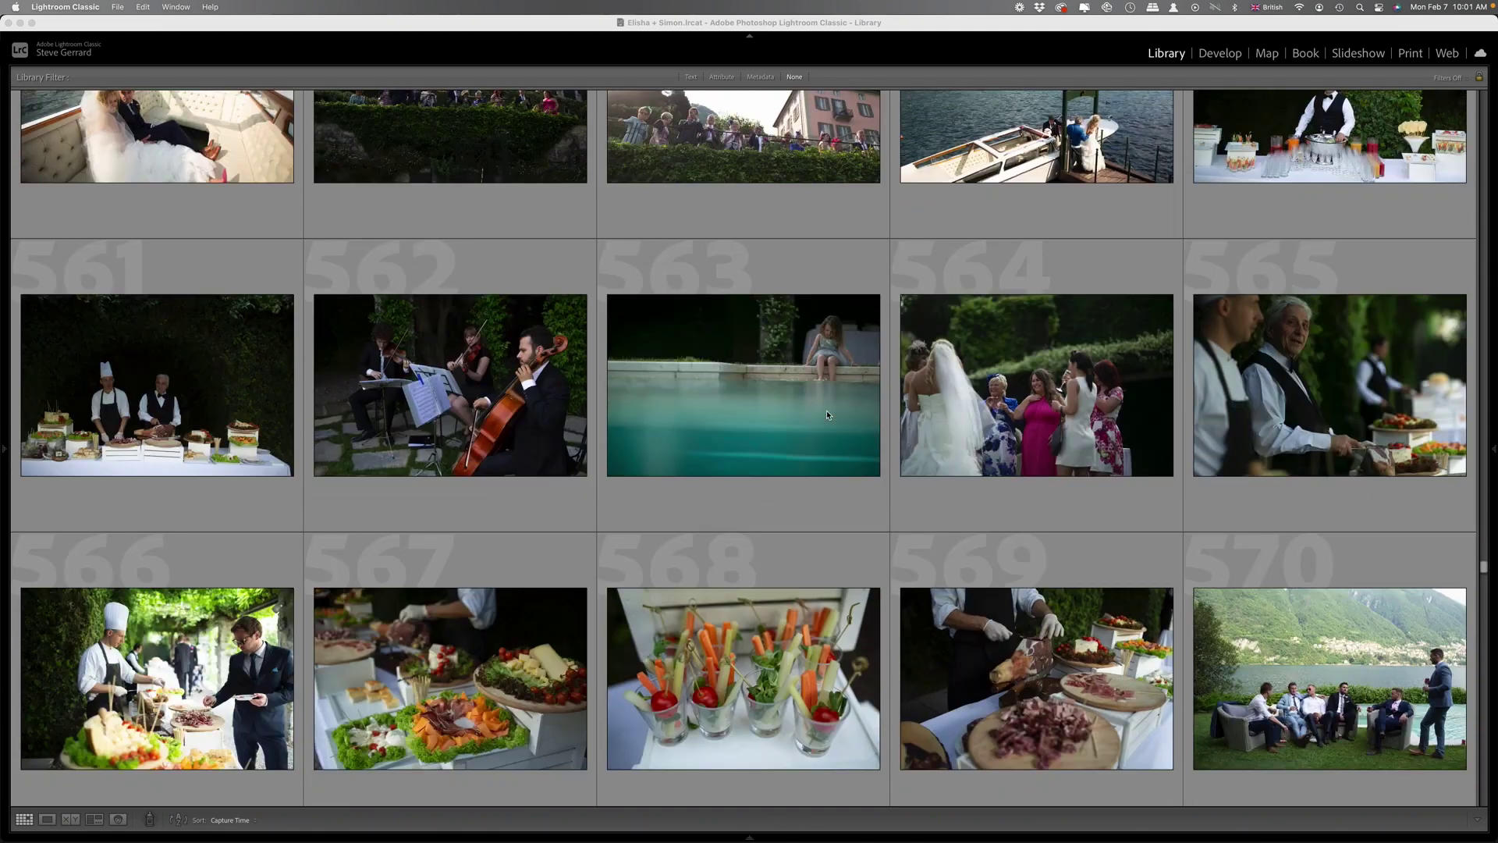
pyautogui.scroll(-4, 827, 406)
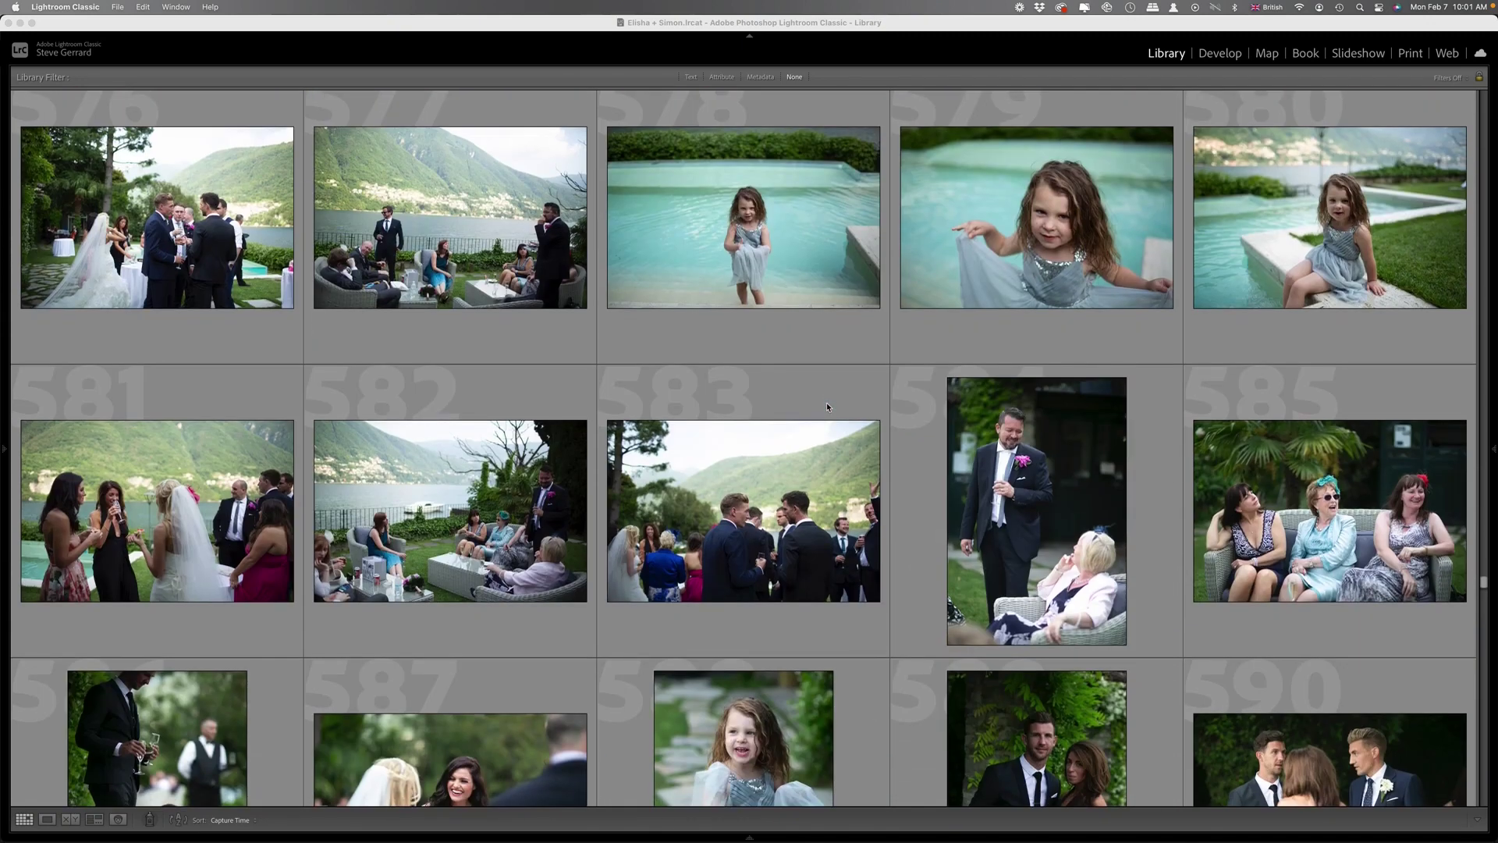
pyautogui.scroll(-2, 828, 407)
pyautogui.scroll(-3, 835, 406)
pyautogui.scroll(-2, 846, 408)
pyautogui.scroll(-6, 865, 412)
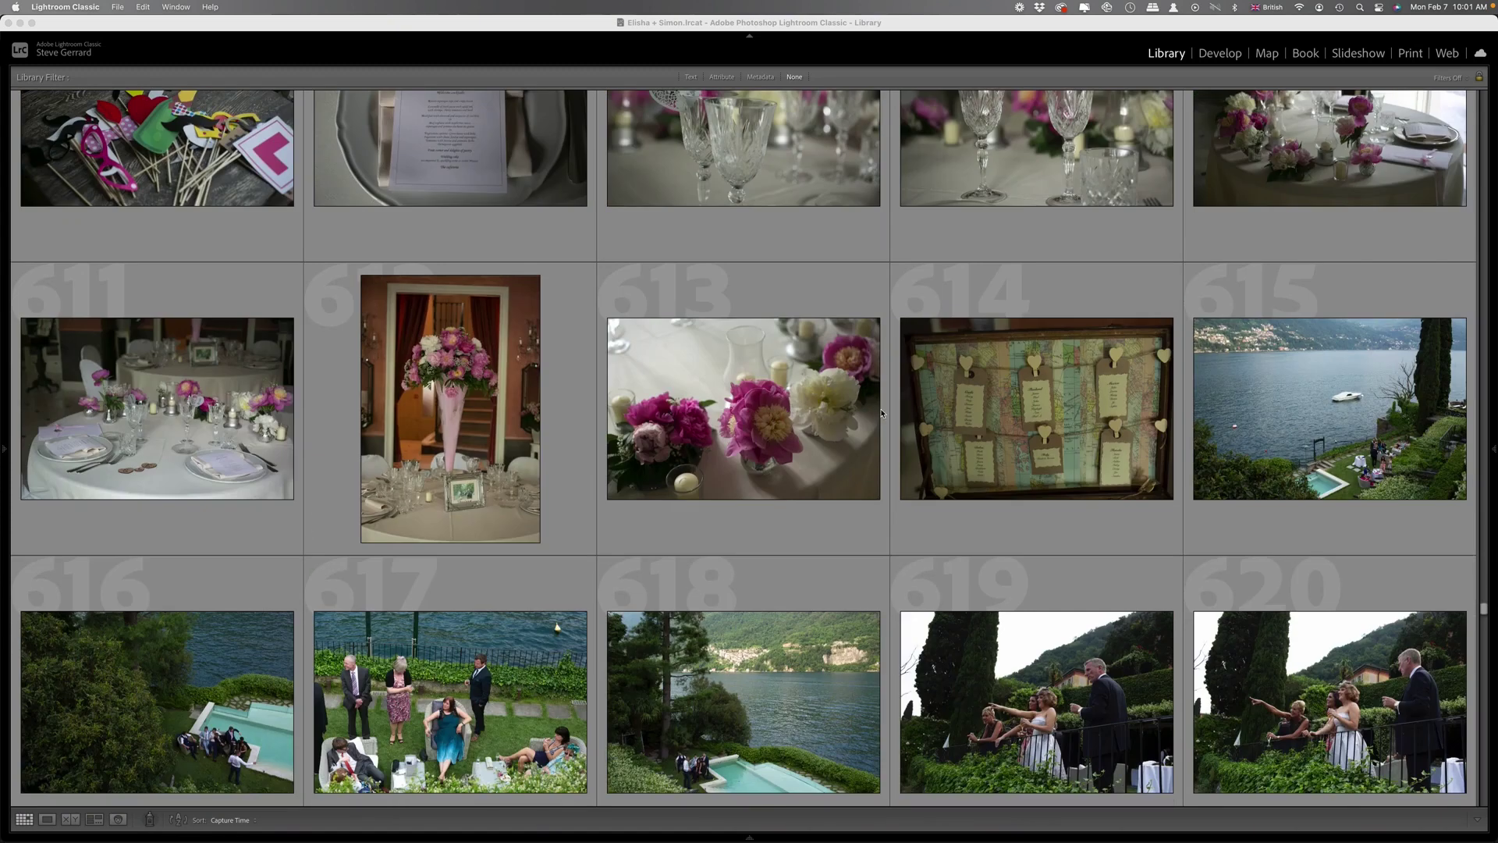
pyautogui.scroll(-2, 883, 414)
pyautogui.scroll(-15, 882, 413)
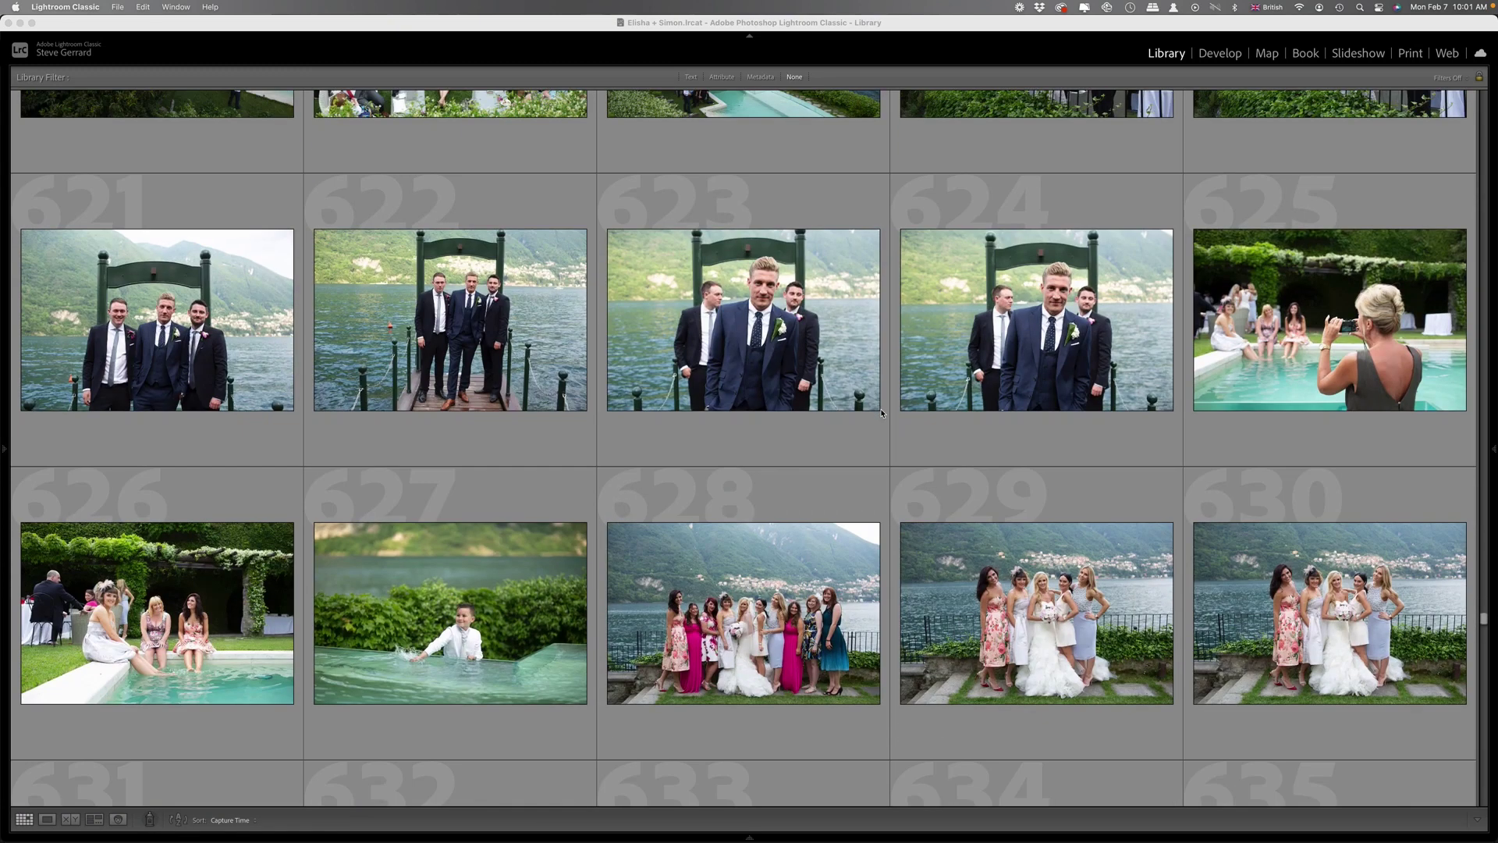
pyautogui.scroll(-4, 882, 411)
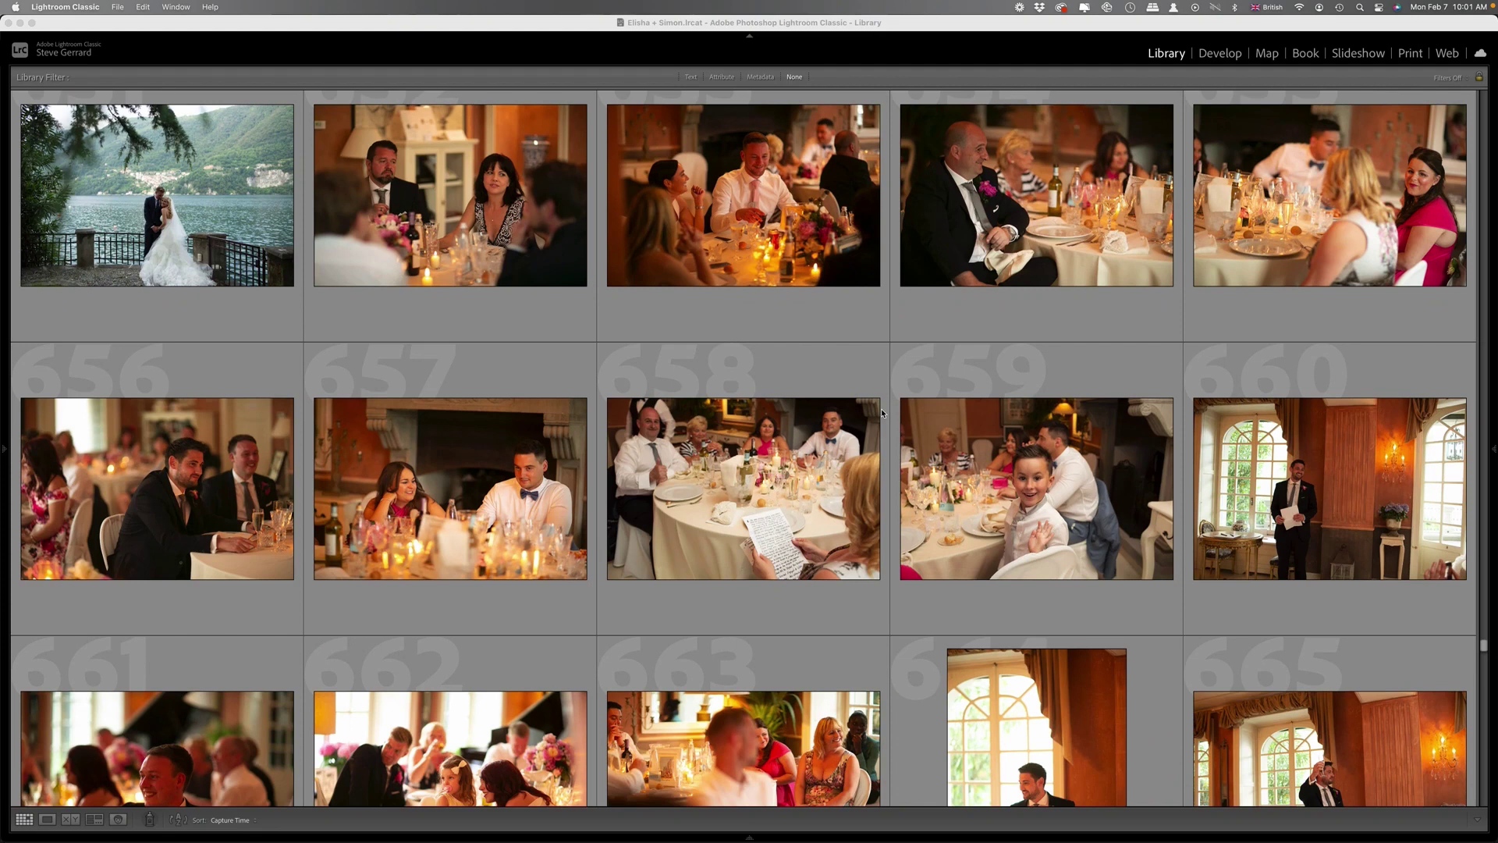
pyautogui.scroll(-5, 881, 413)
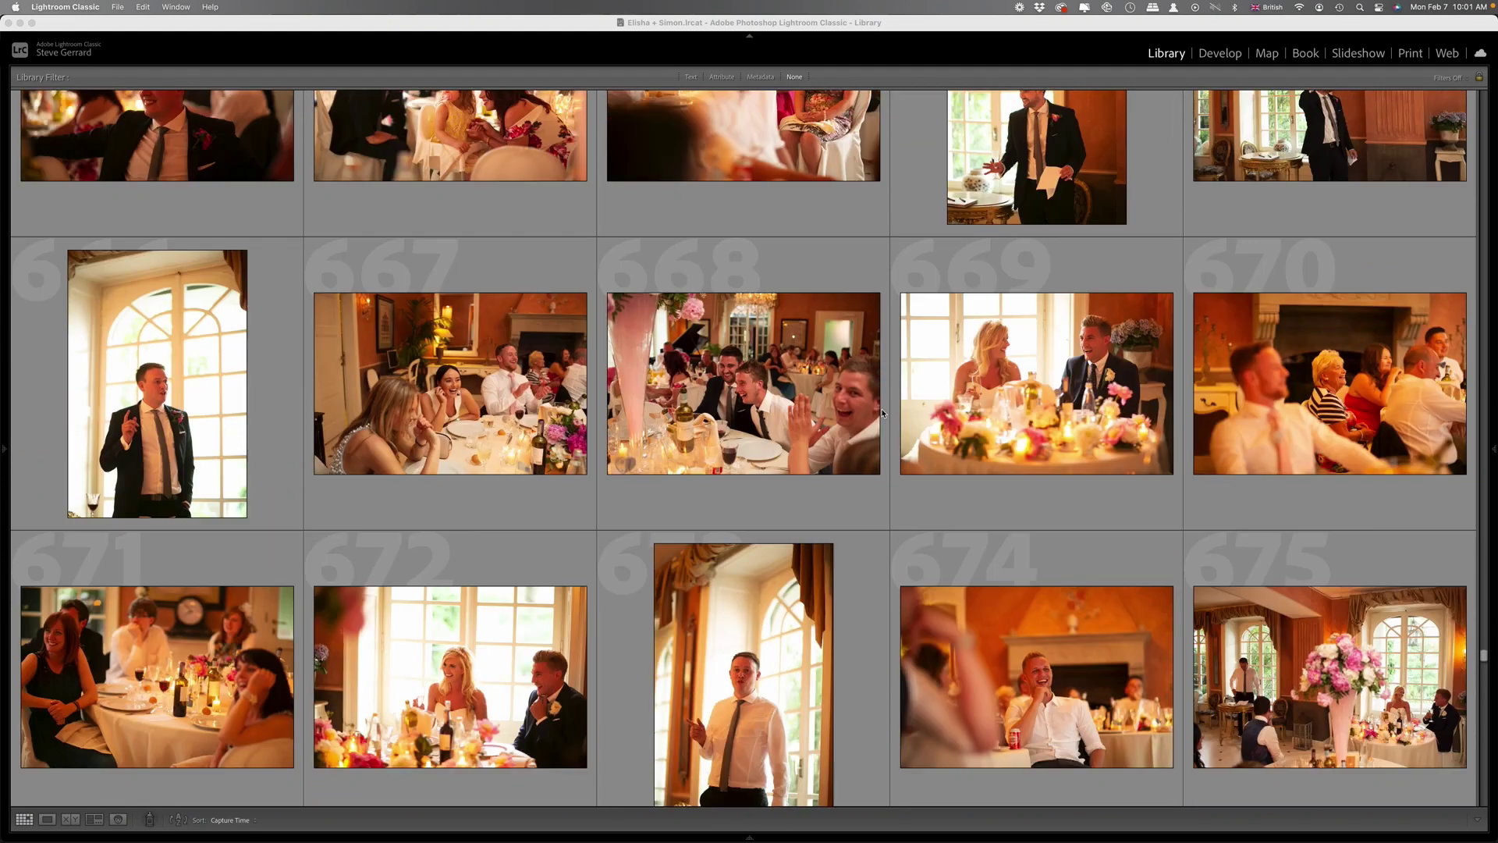
pyautogui.scroll(-8, 882, 413)
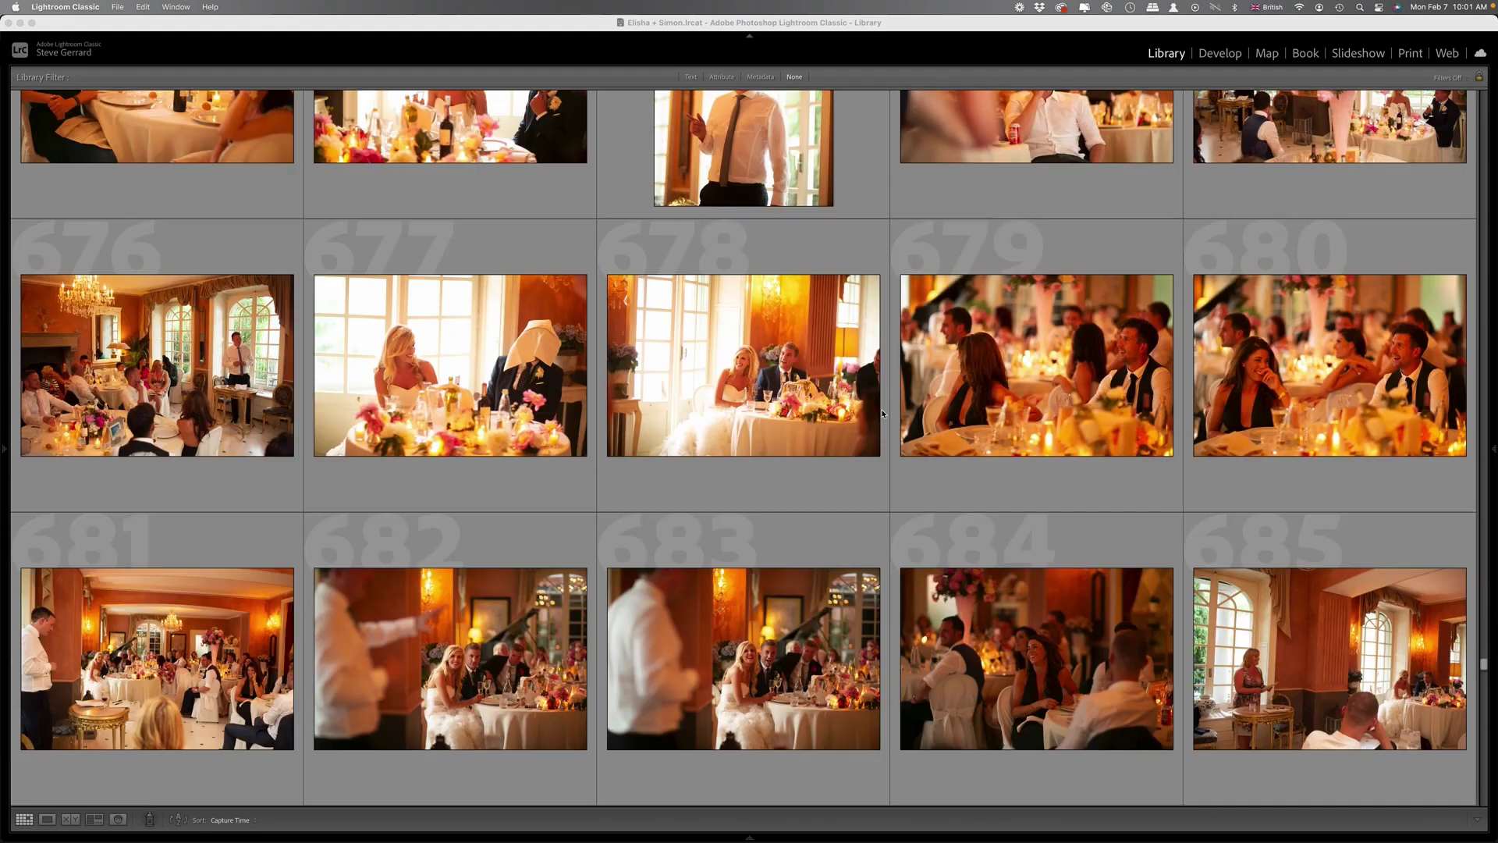
pyautogui.scroll(-12, 884, 417)
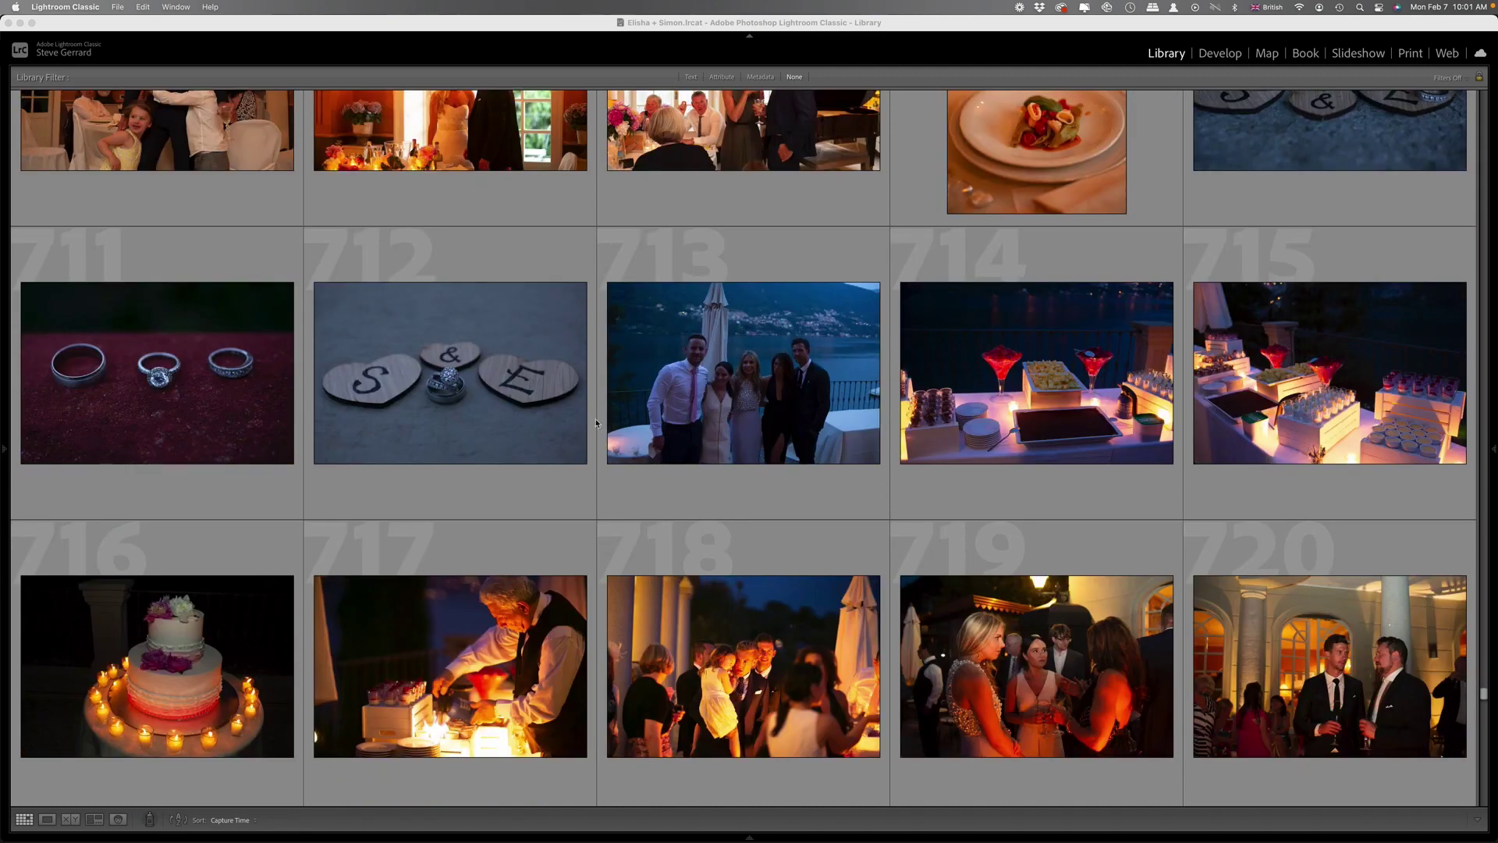
pyautogui.scroll(2, 780, 394)
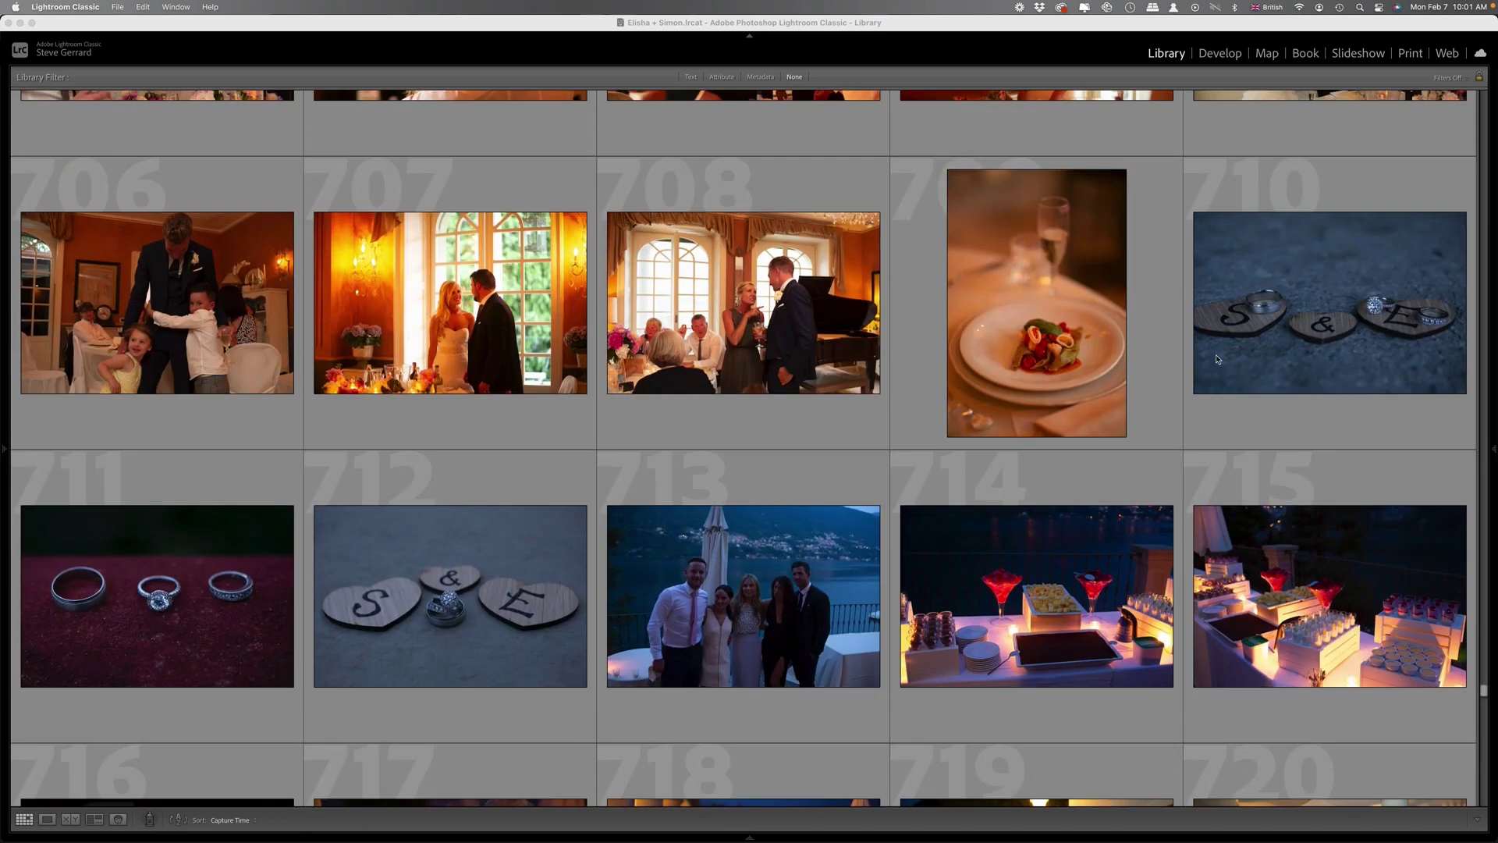
pyautogui.scroll(-6, 1052, 563)
pyautogui.scroll(-3, 1053, 563)
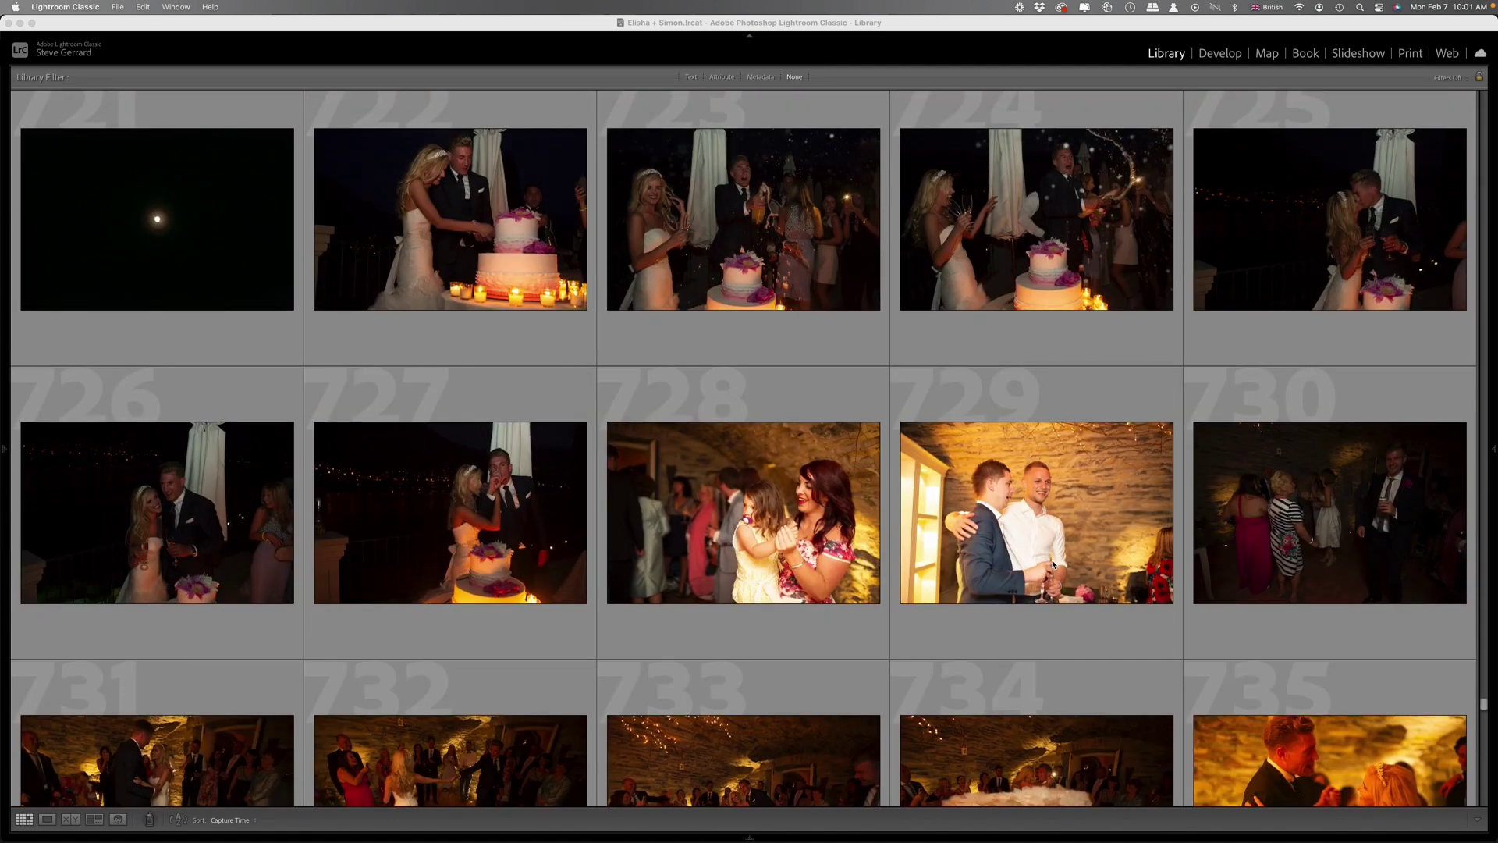
pyautogui.scroll(-3, 1052, 562)
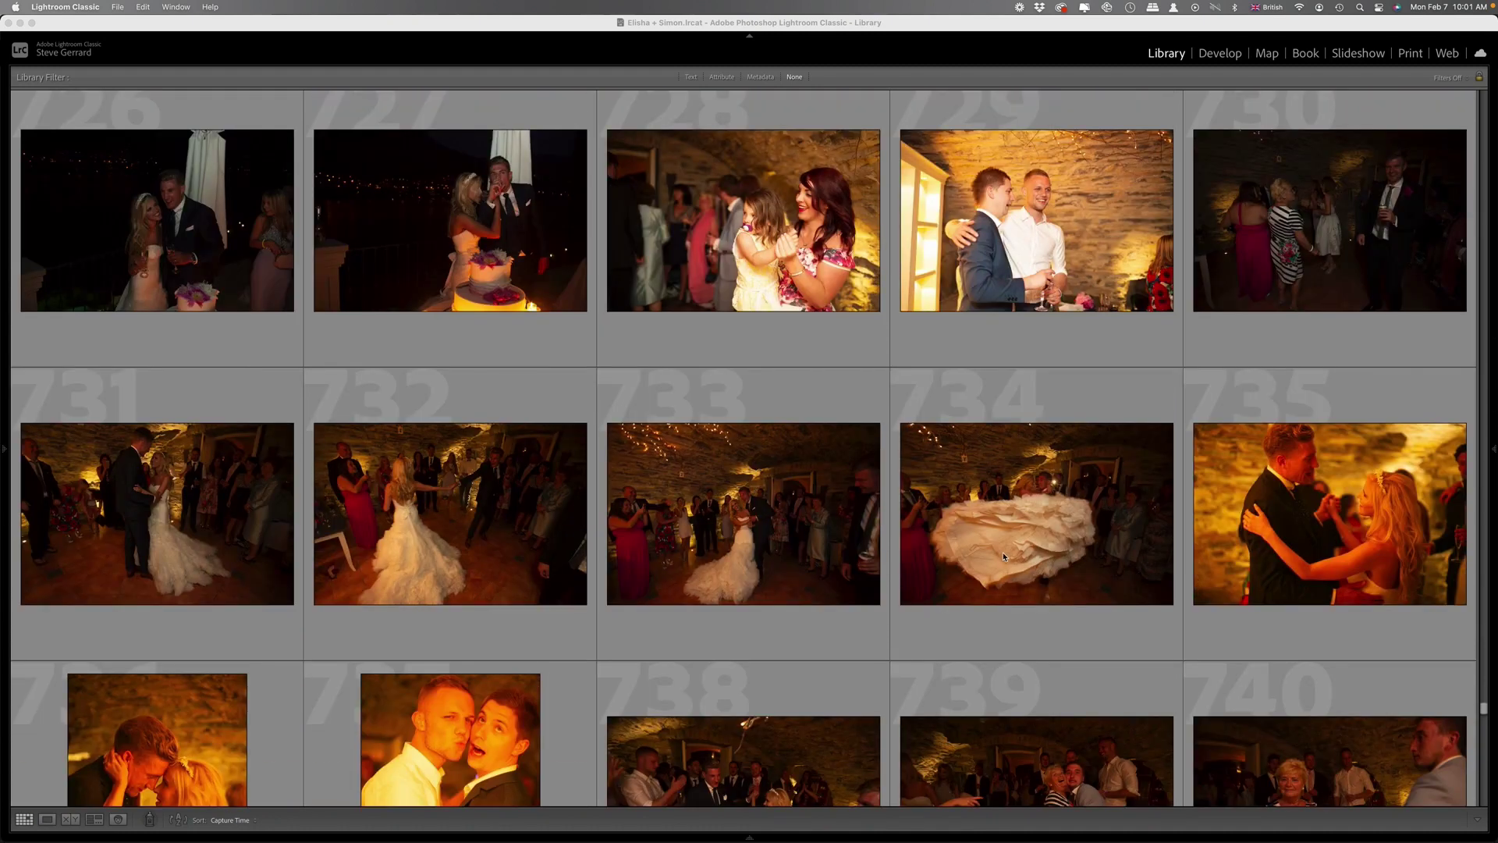
pyautogui.scroll(-3, 1005, 556)
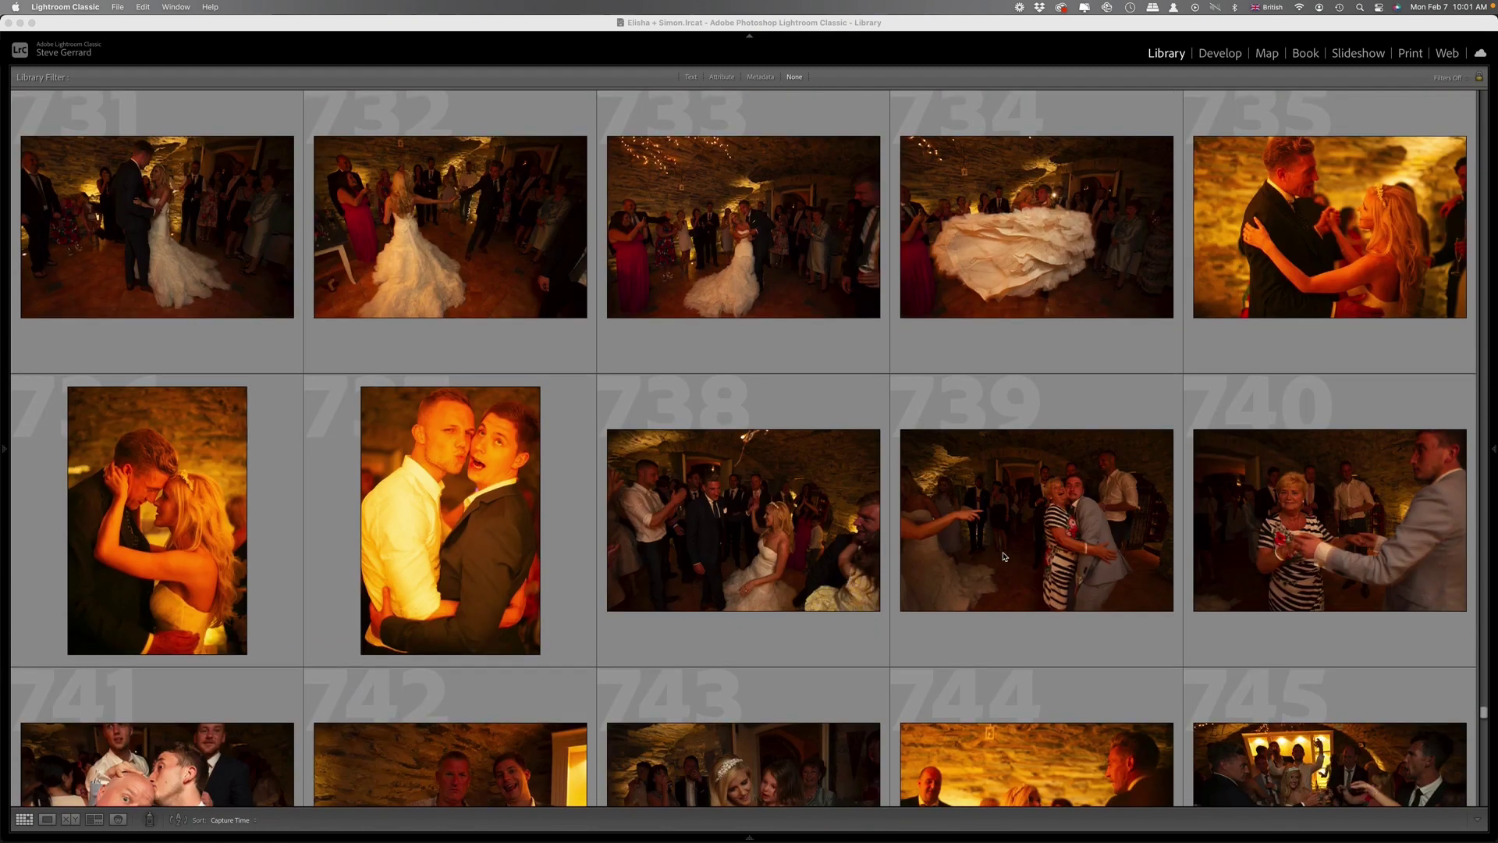
pyautogui.scroll(-3, 1006, 556)
pyautogui.scroll(-3, 1004, 556)
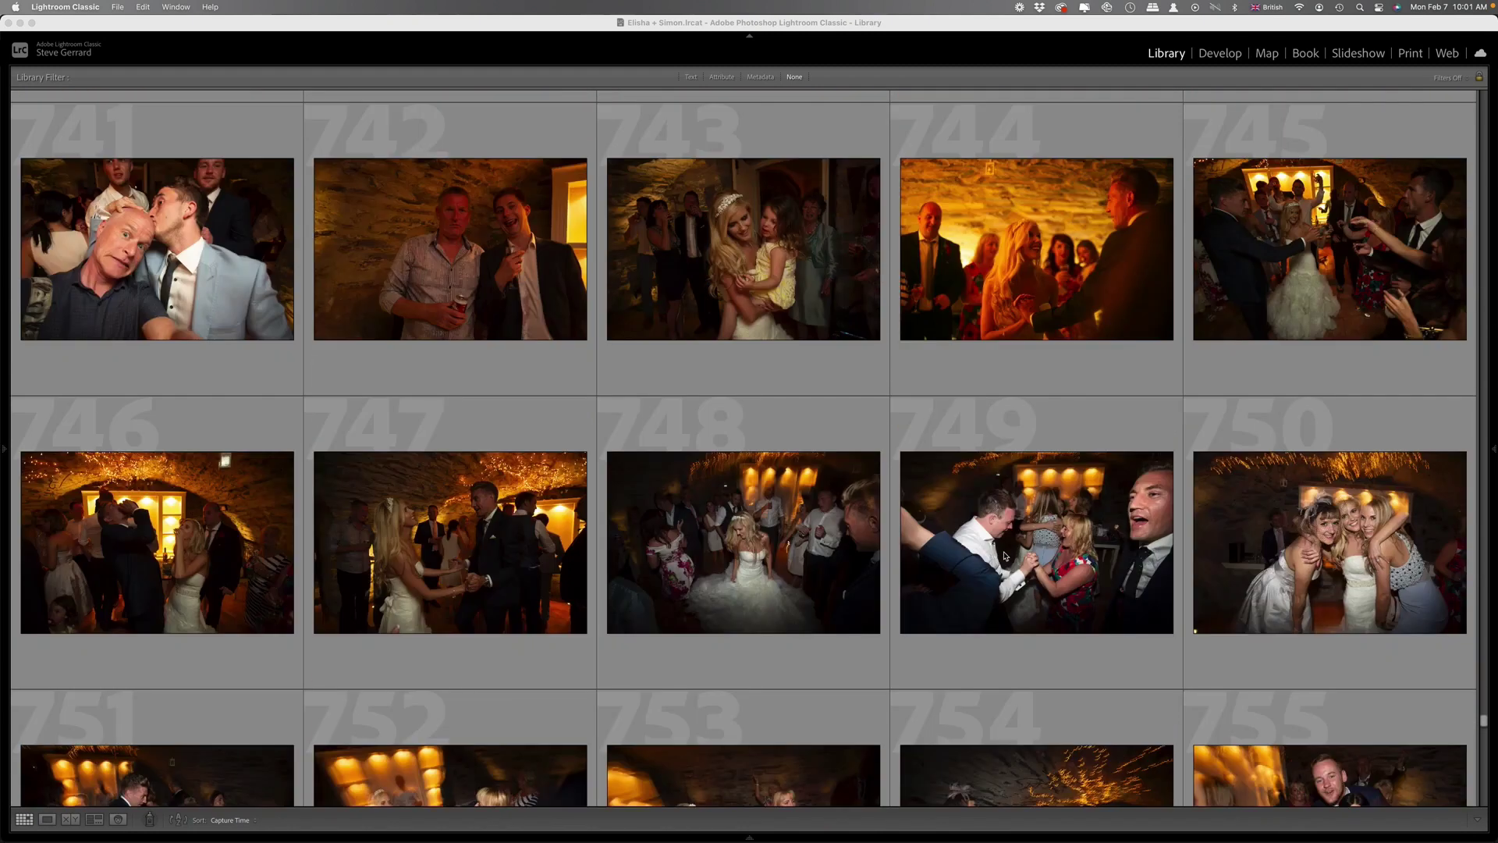
pyautogui.scroll(-2, 1005, 556)
pyautogui.scroll(-20, 1005, 555)
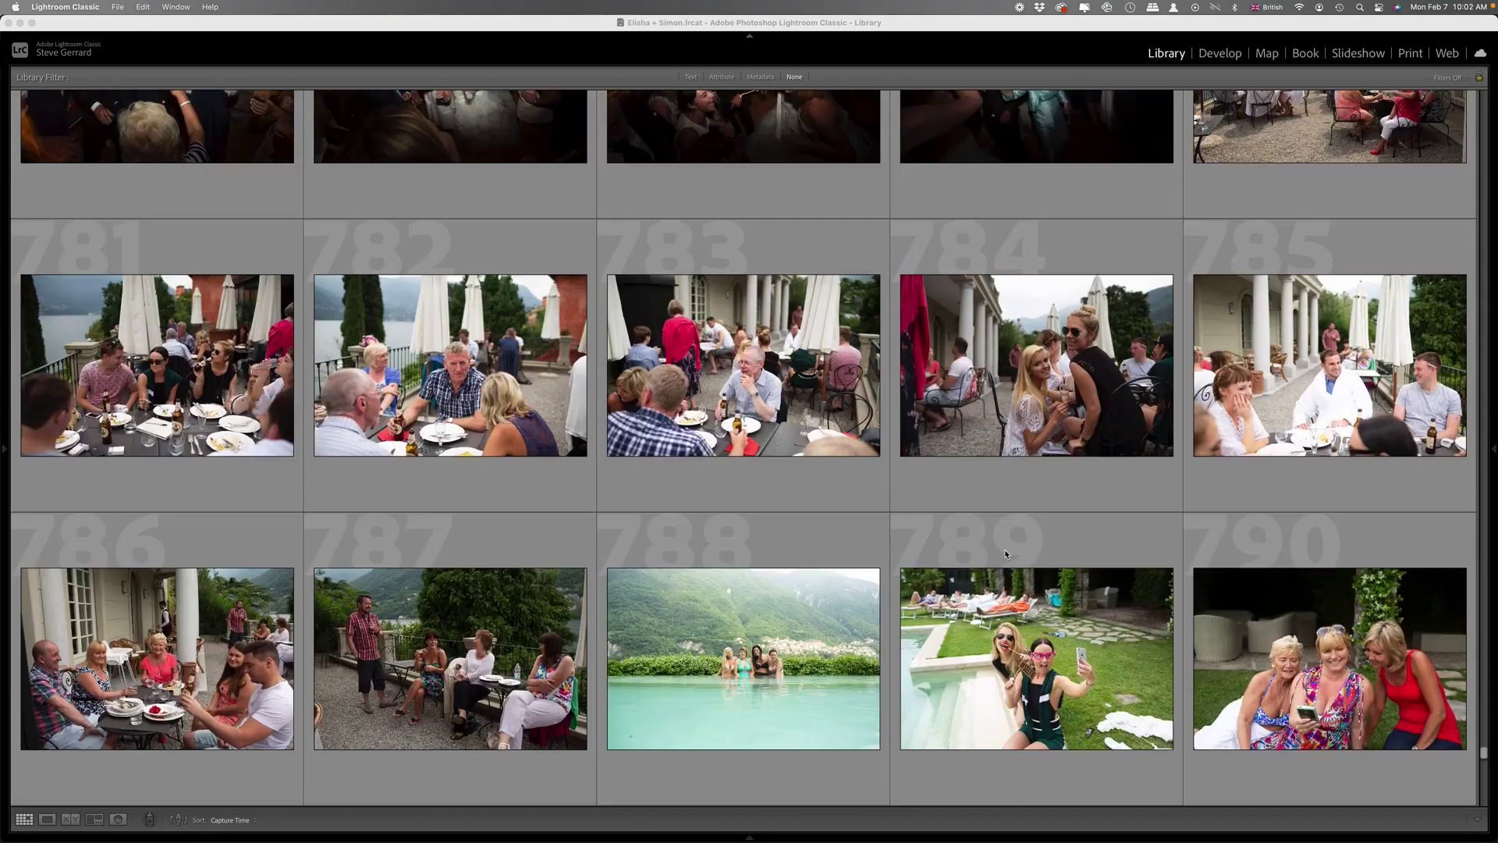
pyautogui.scroll(-9, 1006, 553)
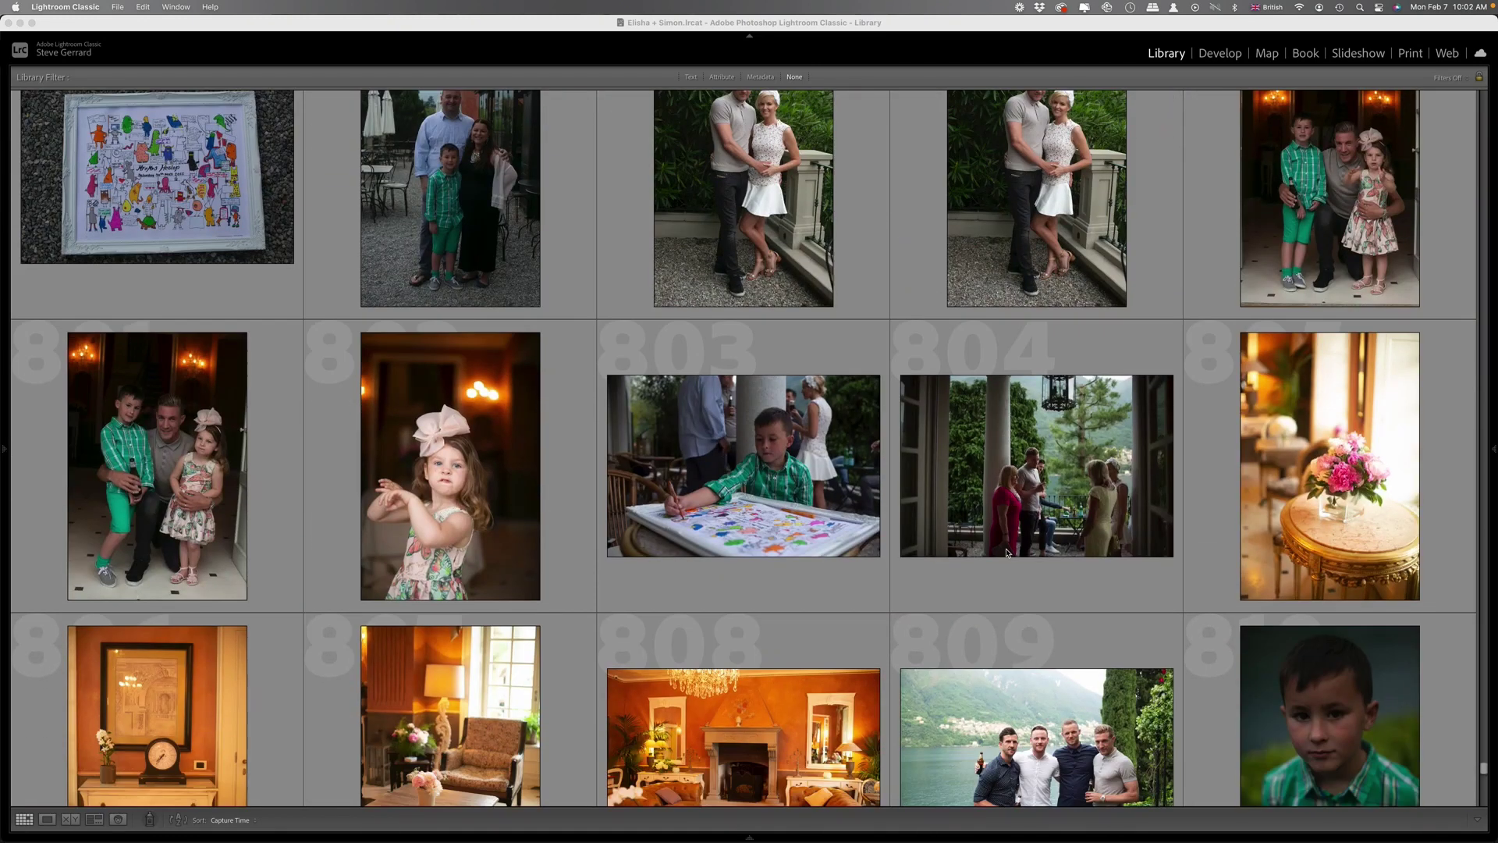
pyautogui.scroll(-10, 1007, 552)
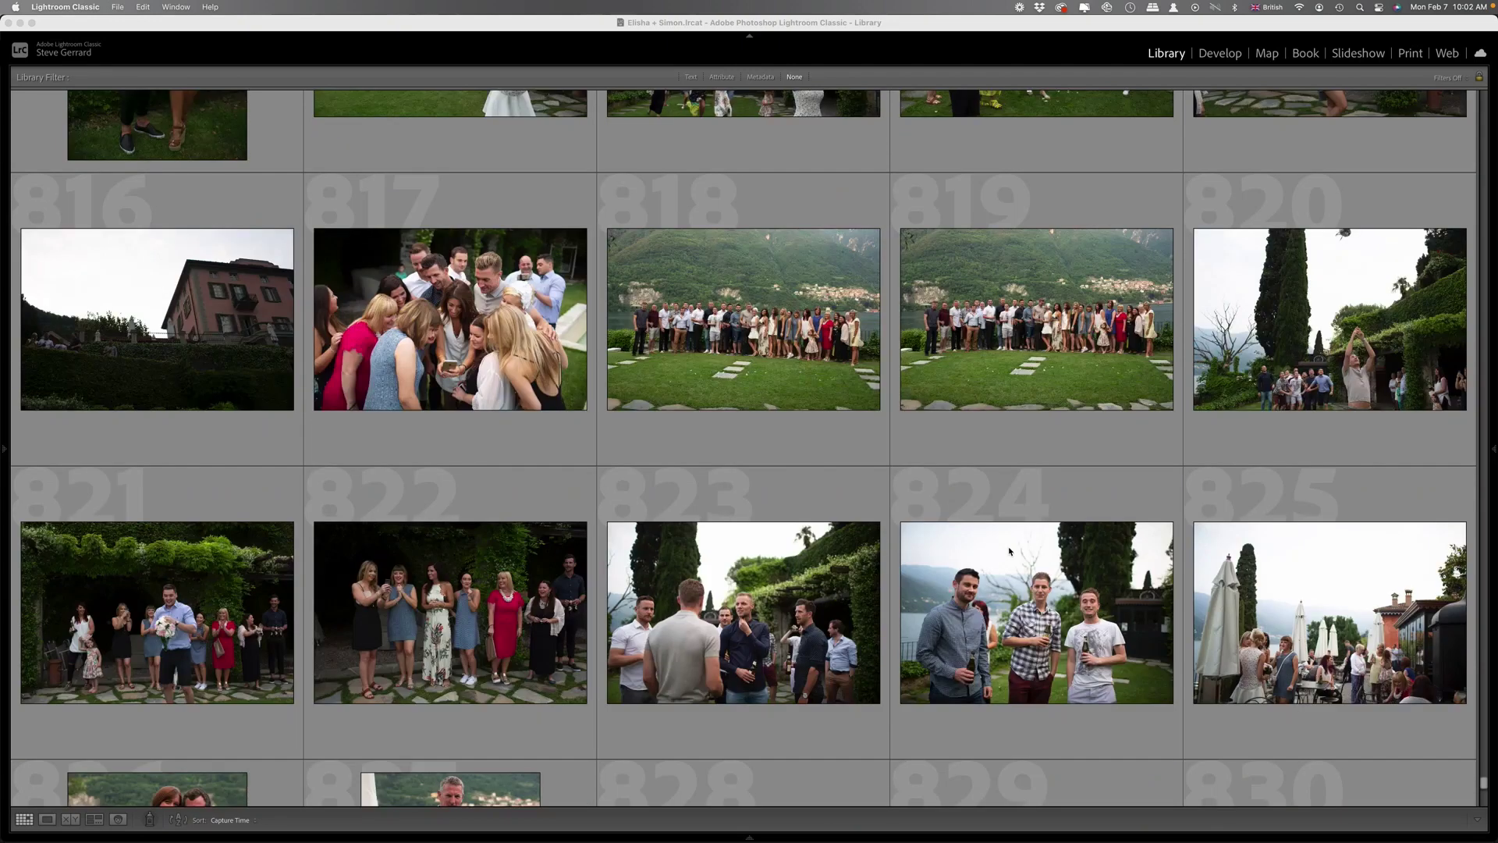
pyautogui.scroll(-5, 1012, 549)
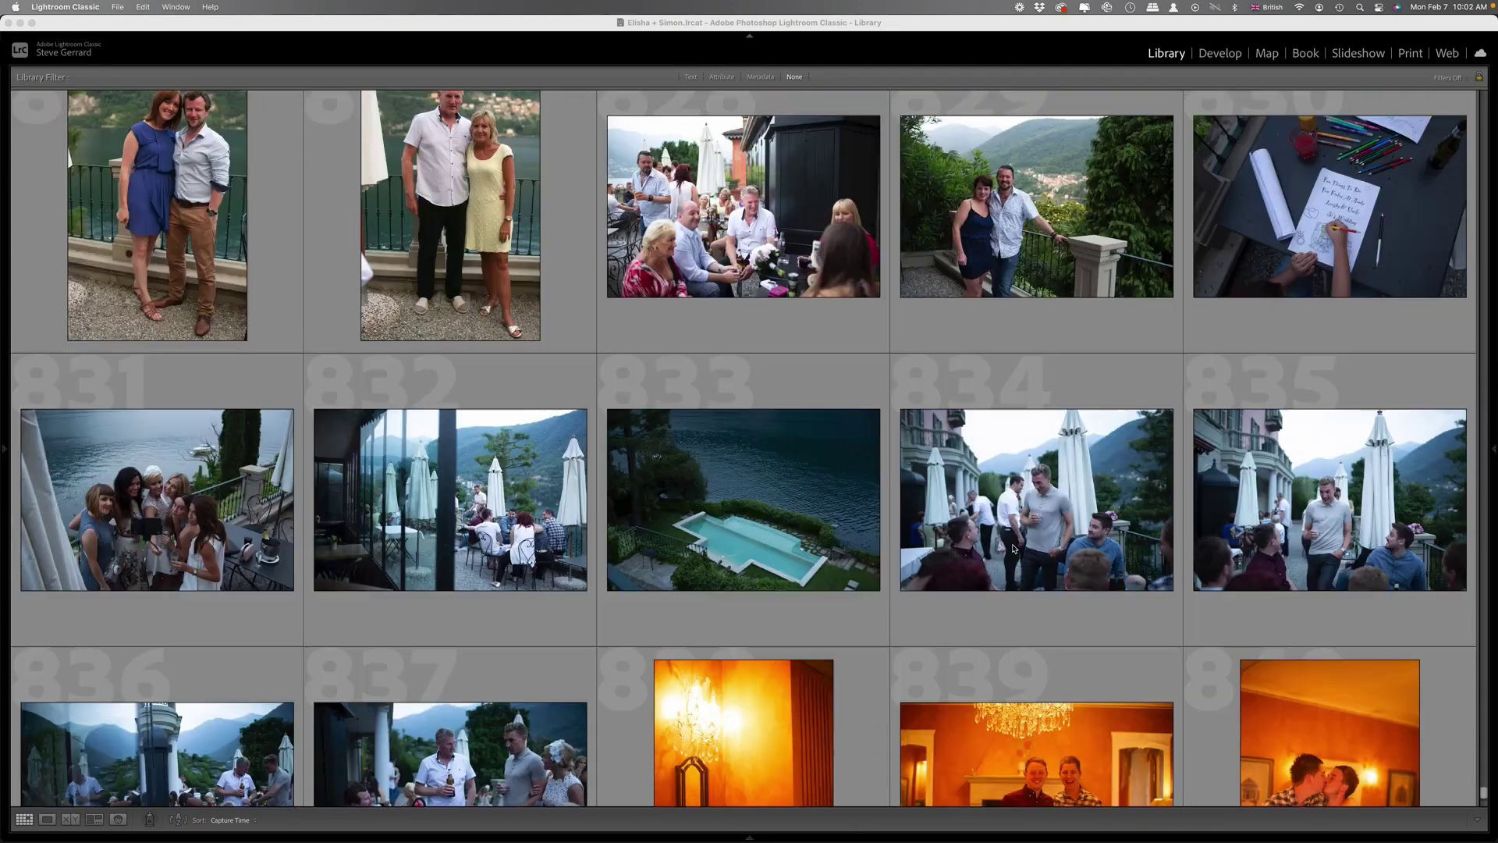
pyautogui.scroll(-3, 999, 559)
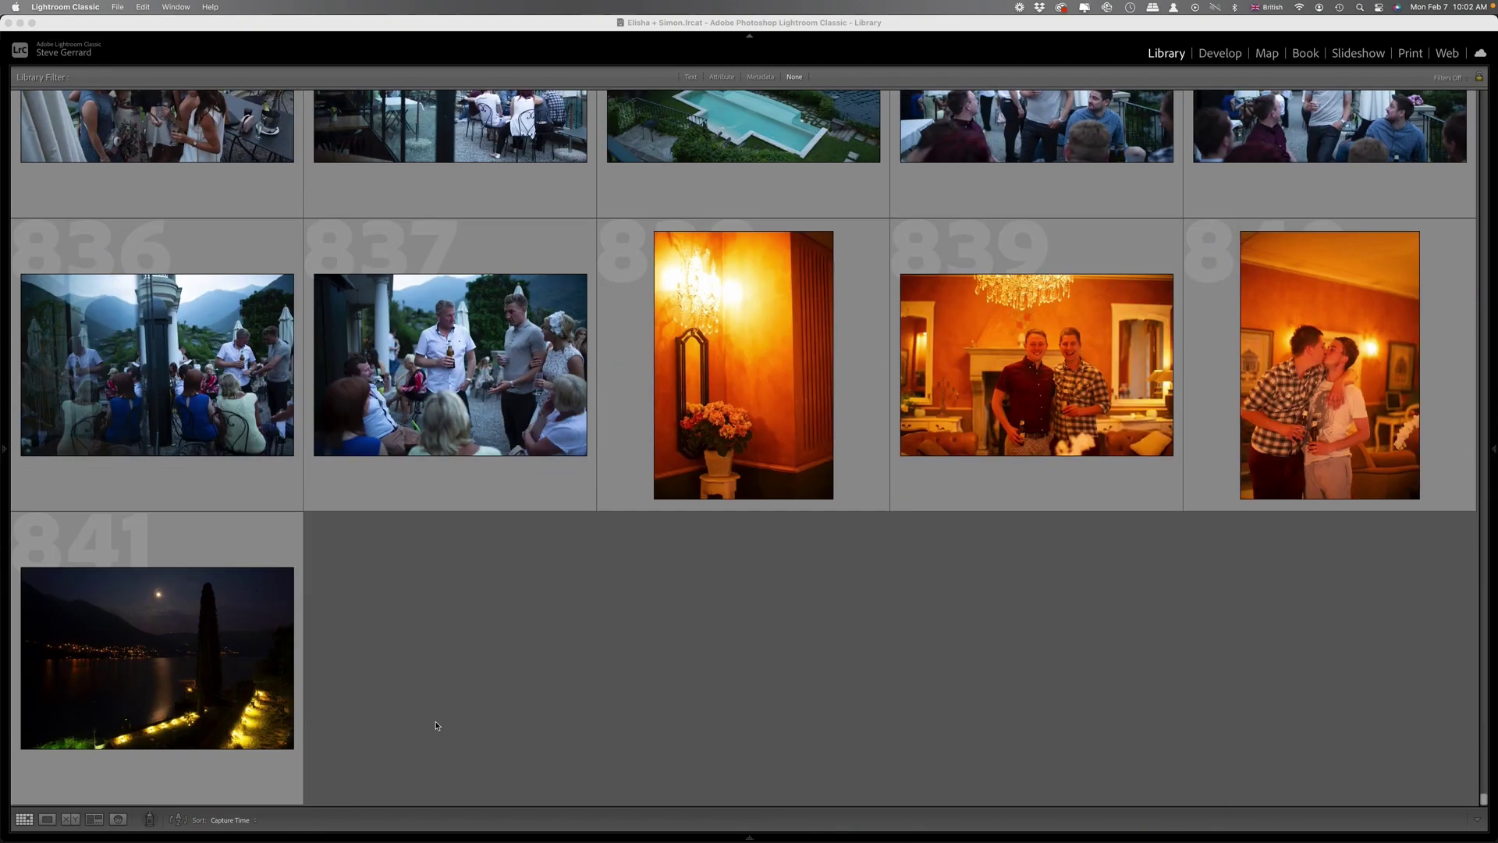
pyautogui.moveTo(789, 838)
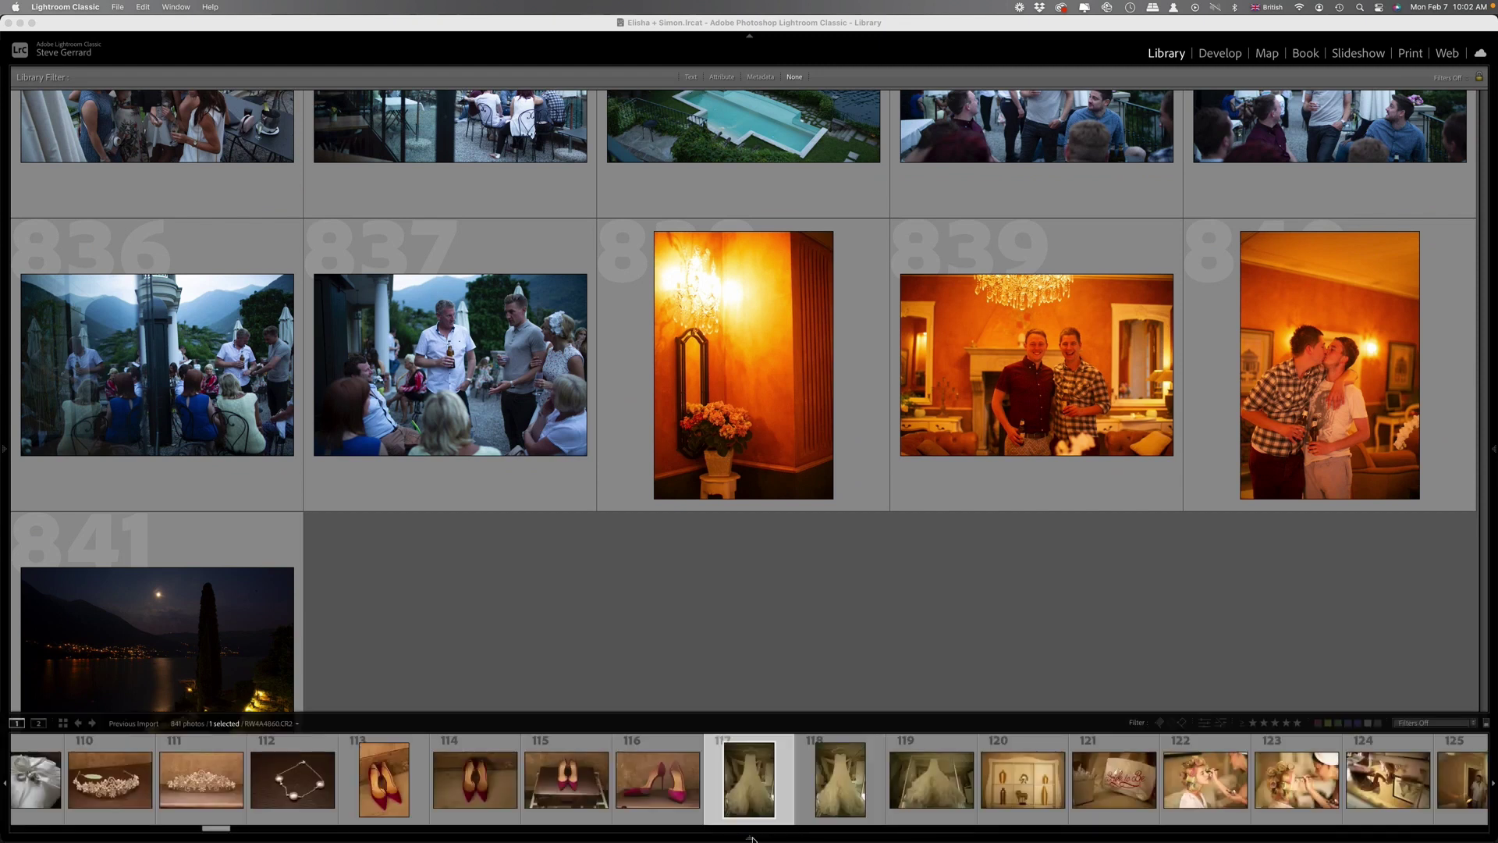
# Return to the top of the Library grid and show the Lake Como scenery photos 6–20.
pyautogui.scroll(3, 976, 616)
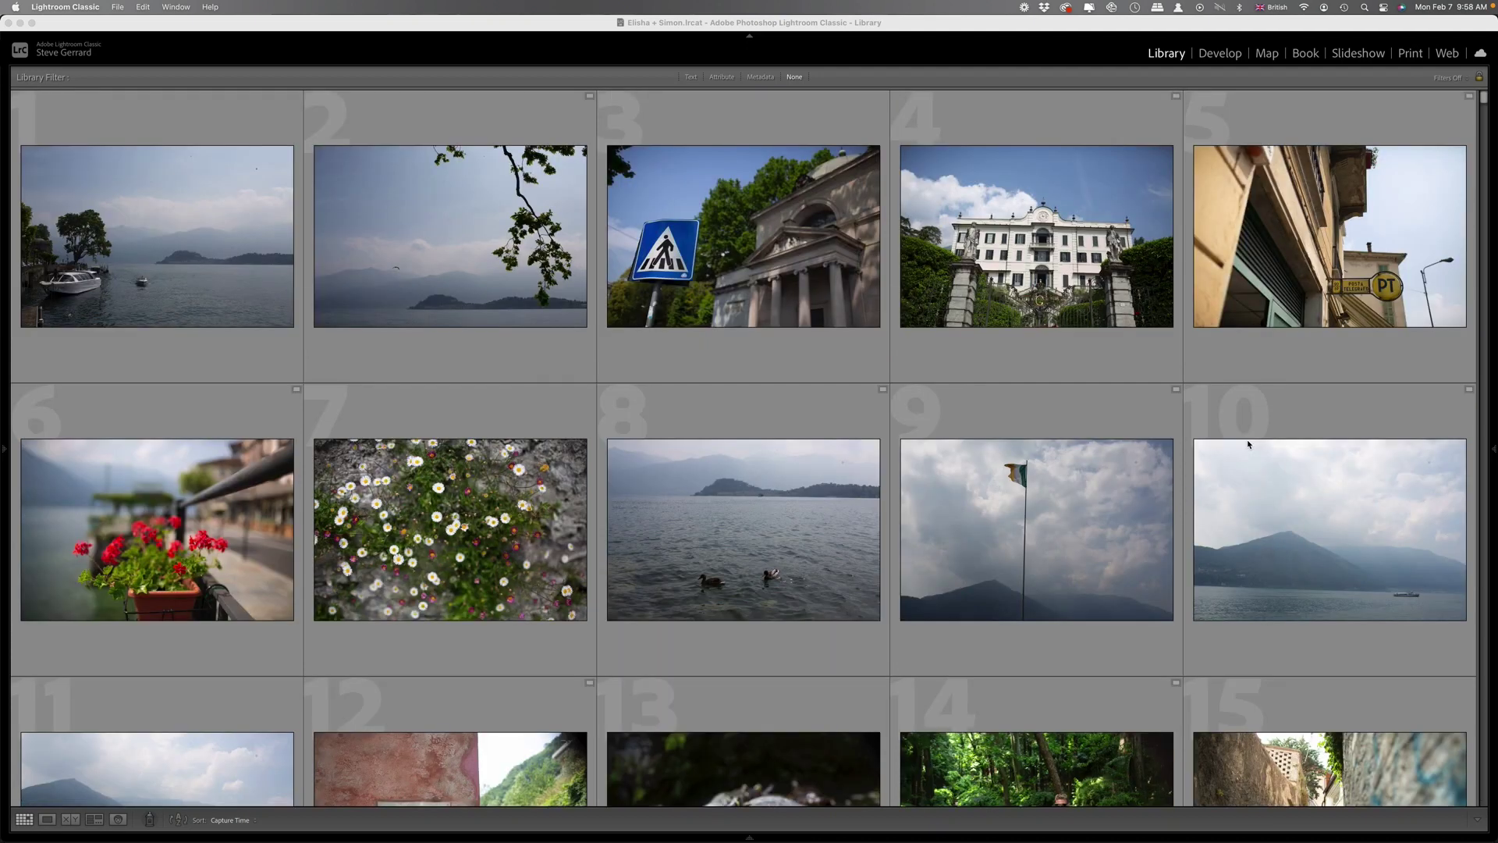
pyautogui.scroll(-2, 1248, 448)
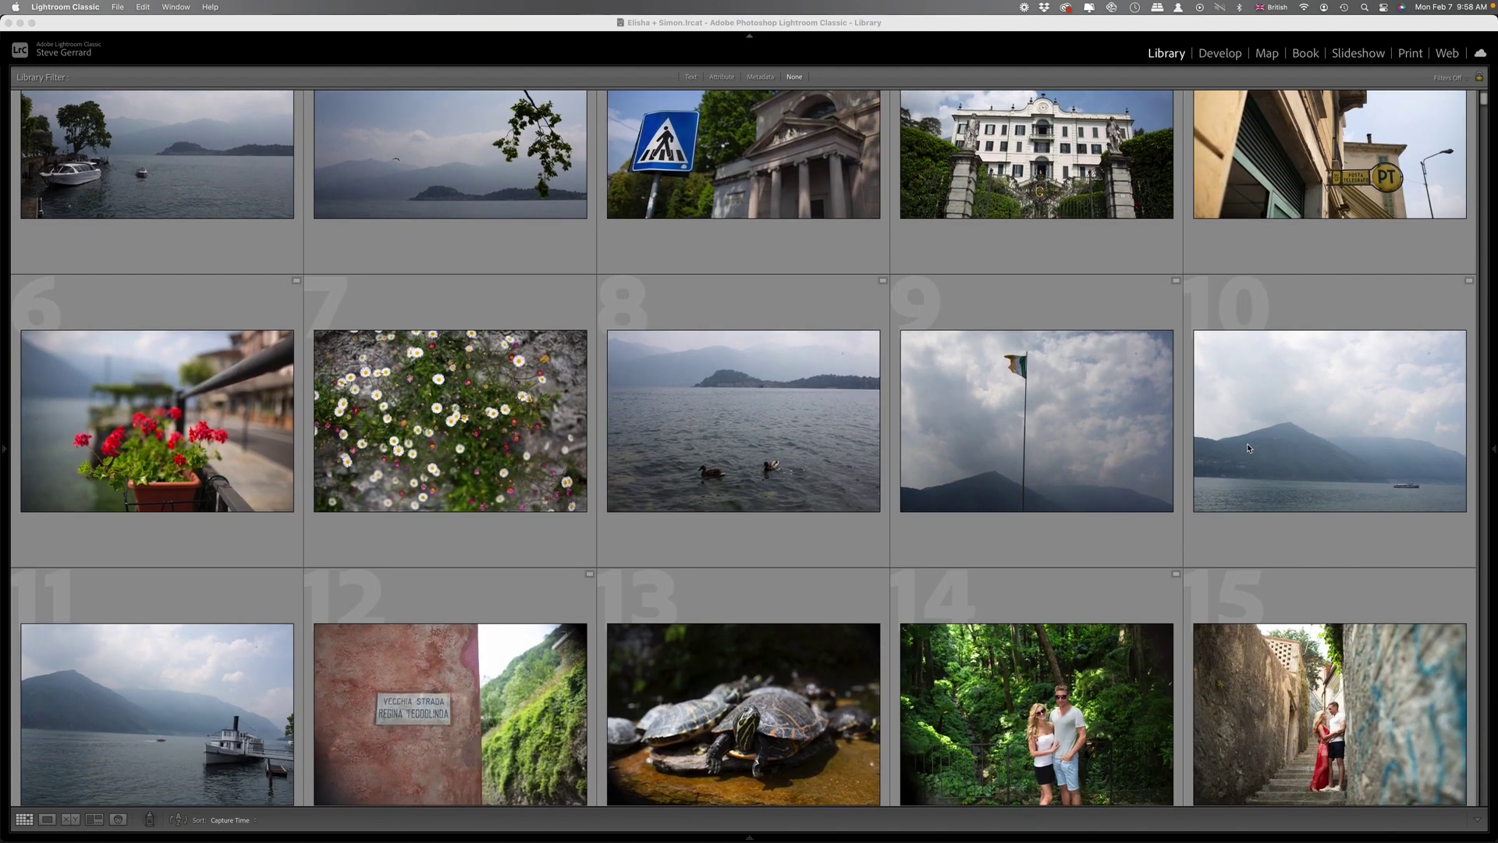
pyautogui.scroll(-2, 1249, 448)
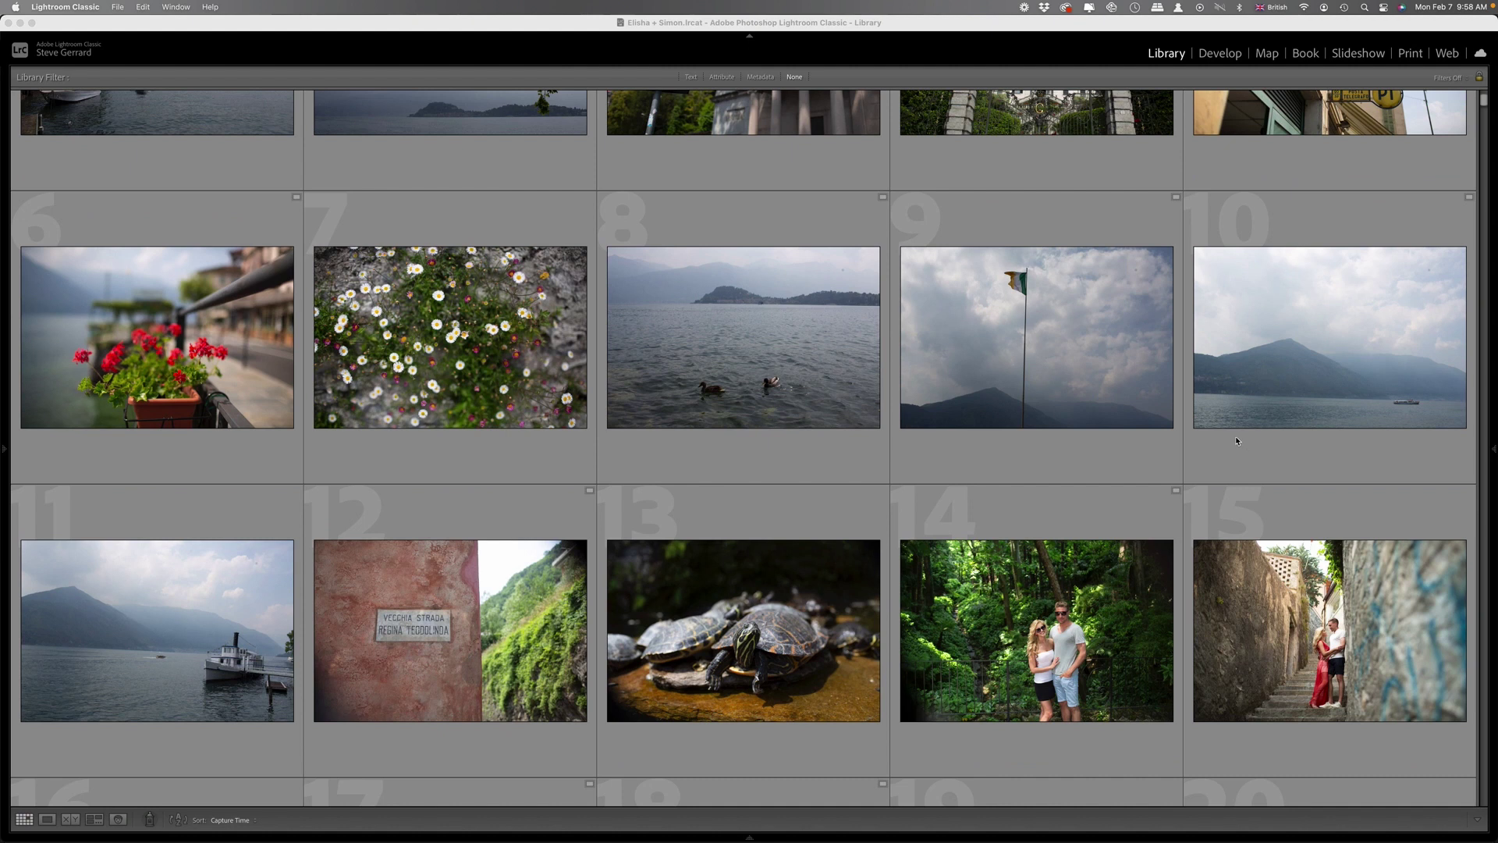
pyautogui.scroll(-3, 1170, 445)
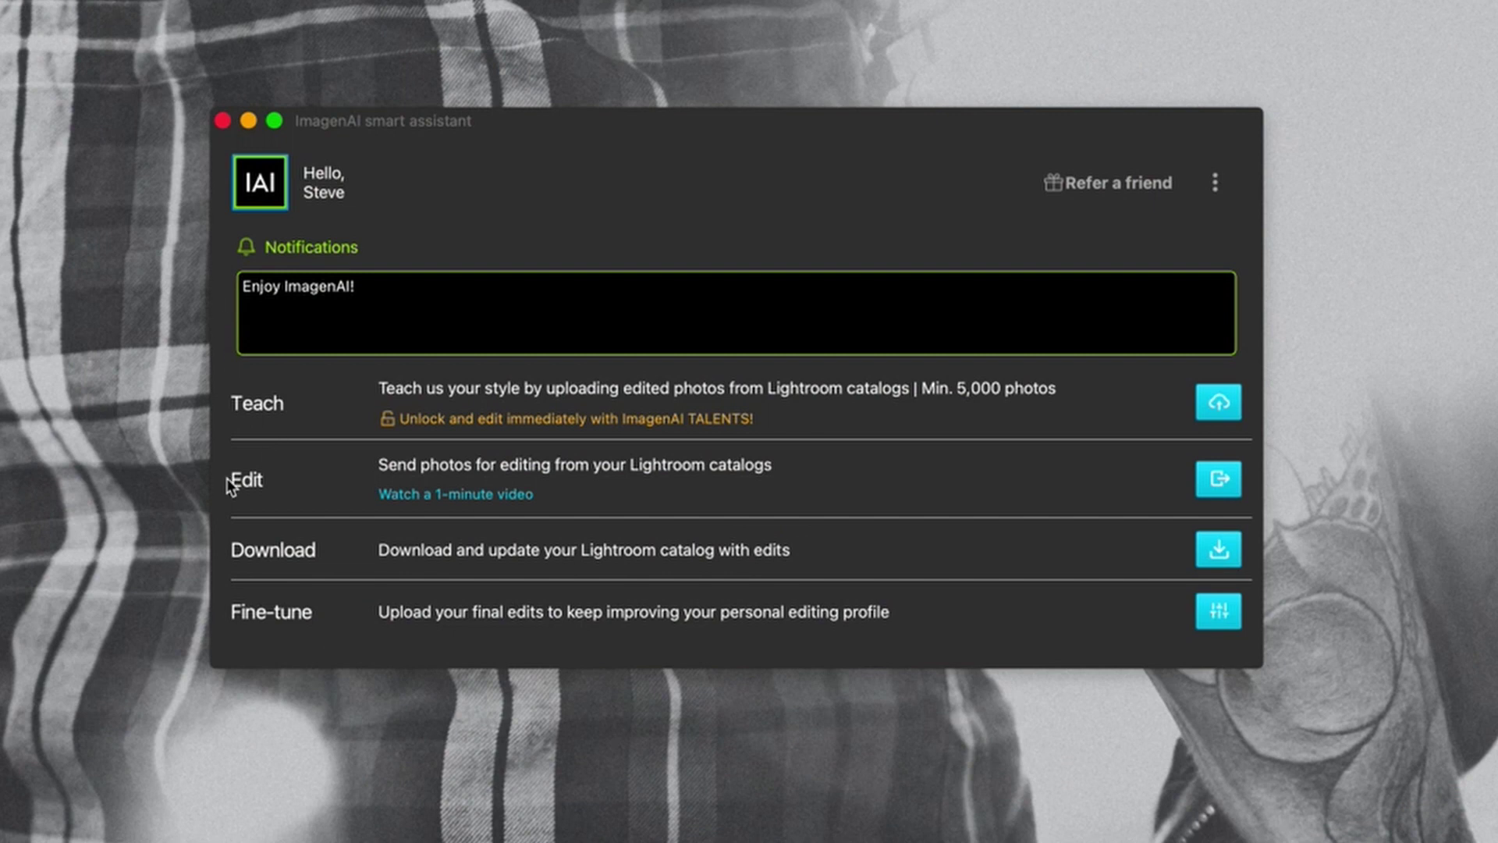
# Start an ImagenAI upload of the recent wedding .lrcat catalog, named after the couple, with the Nuke em Baby profile.
pyautogui.click(1221, 482)
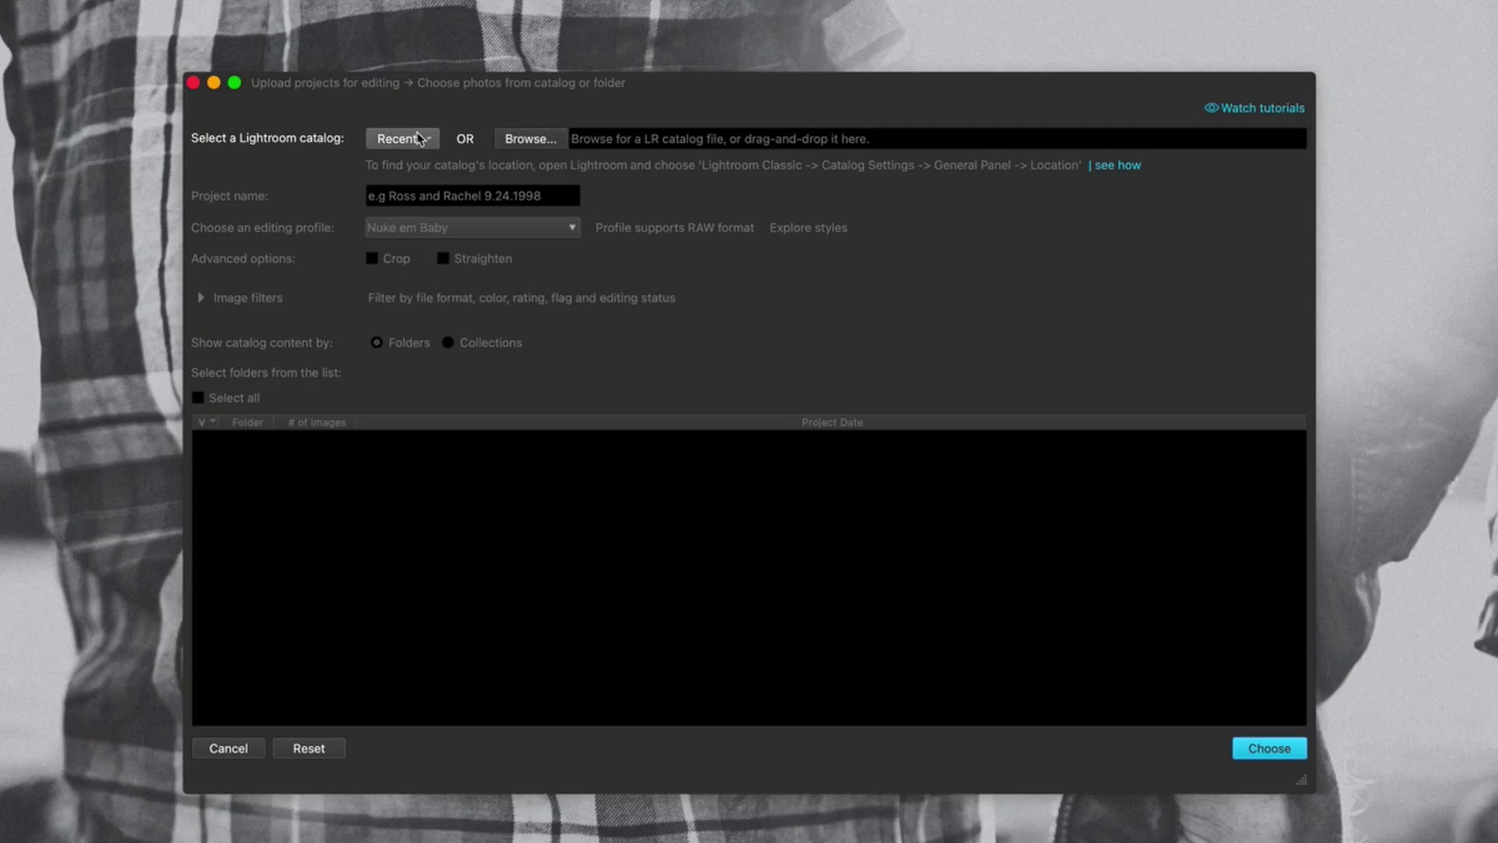
pyautogui.click(428, 138)
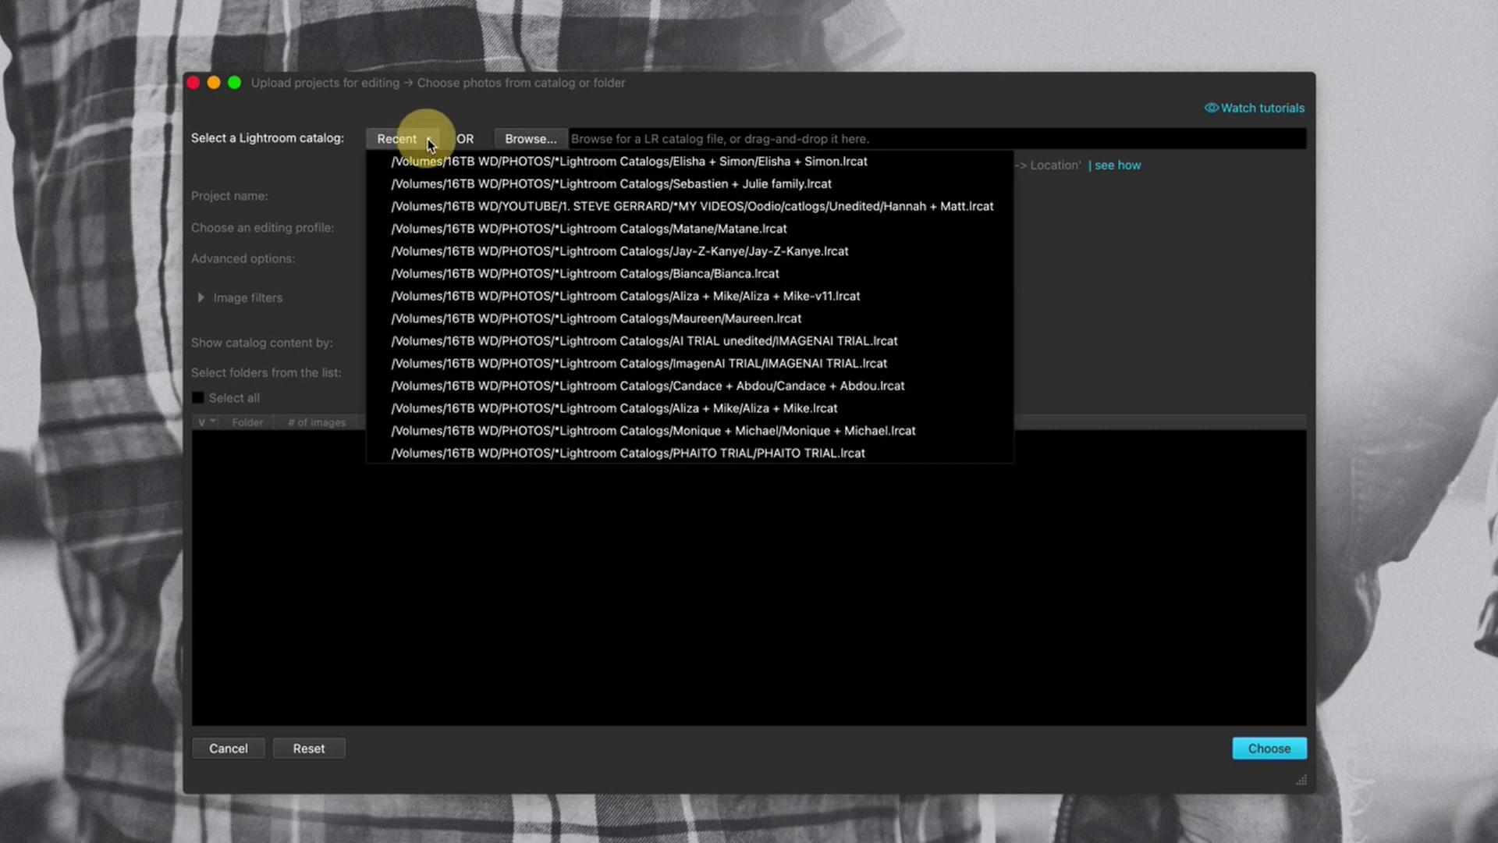
pyautogui.click(569, 162)
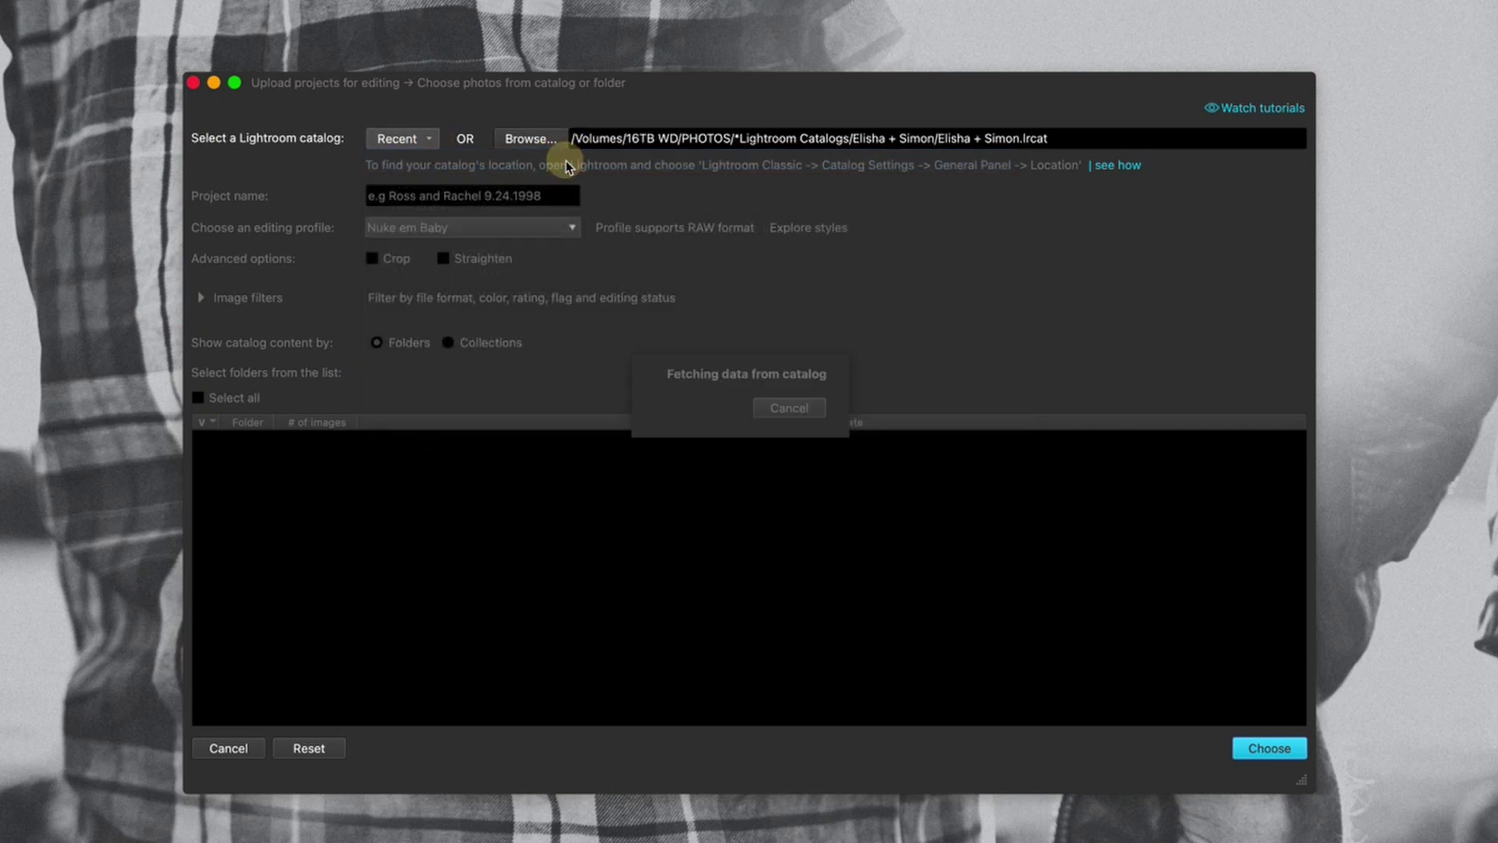
pyautogui.click(421, 195)
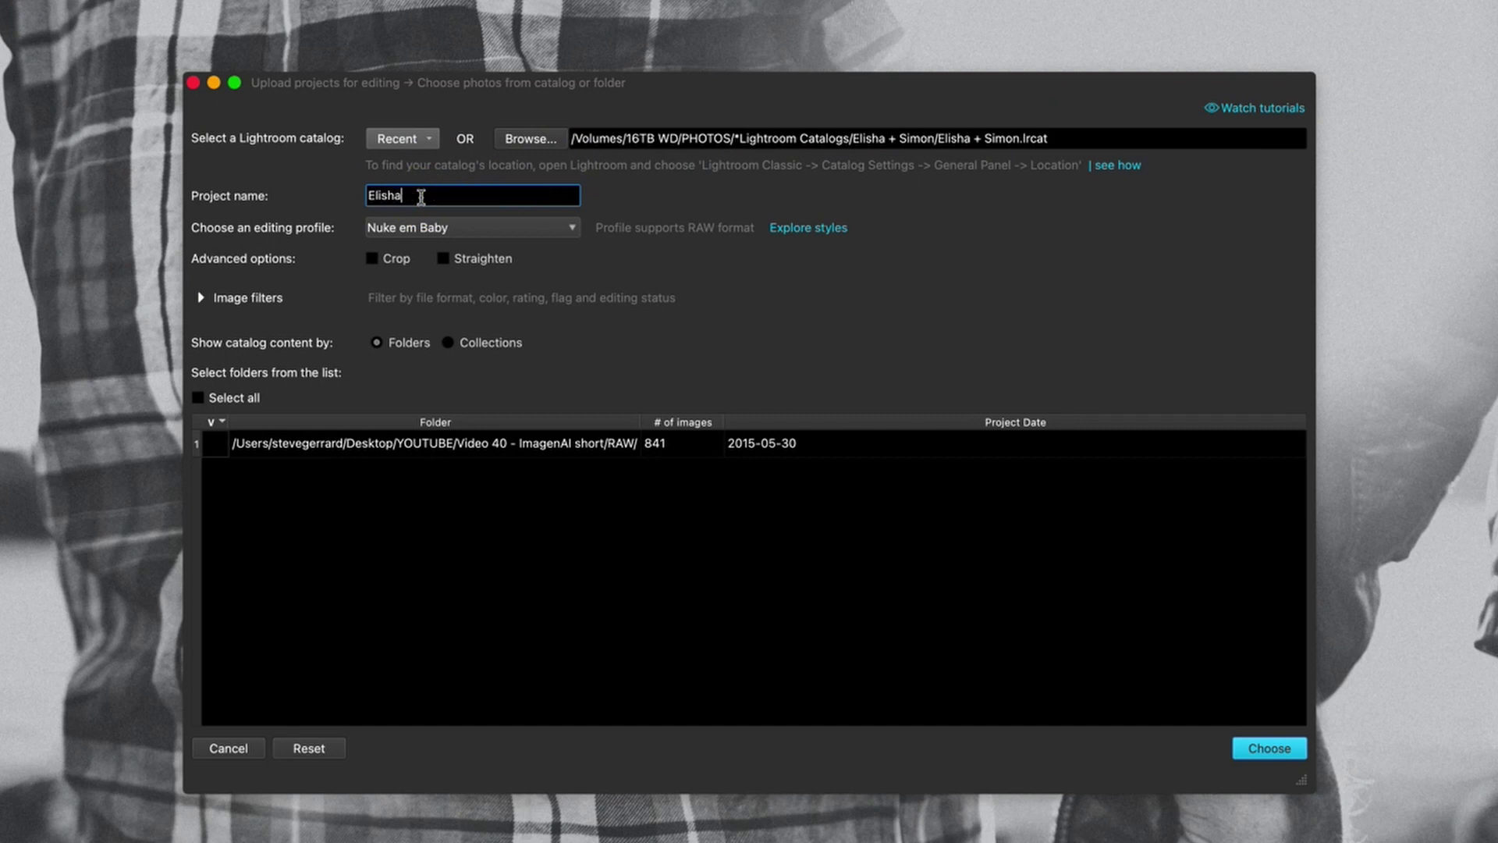
pyautogui.click(396, 247)
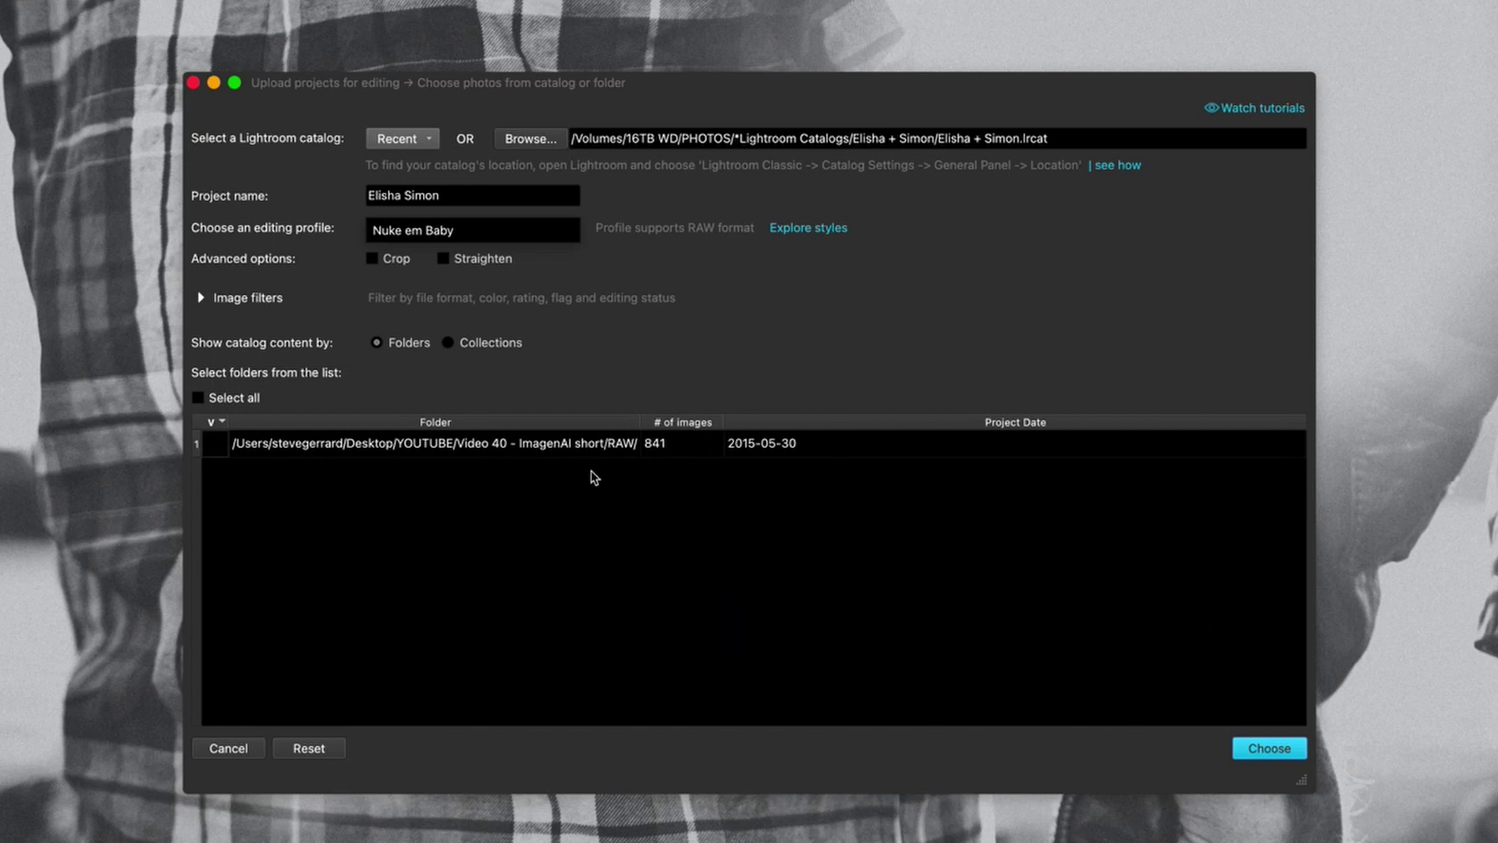
# Select all folders of the 841-image RAW catalog and add the project to the upload queue.
pyautogui.click(198, 397)
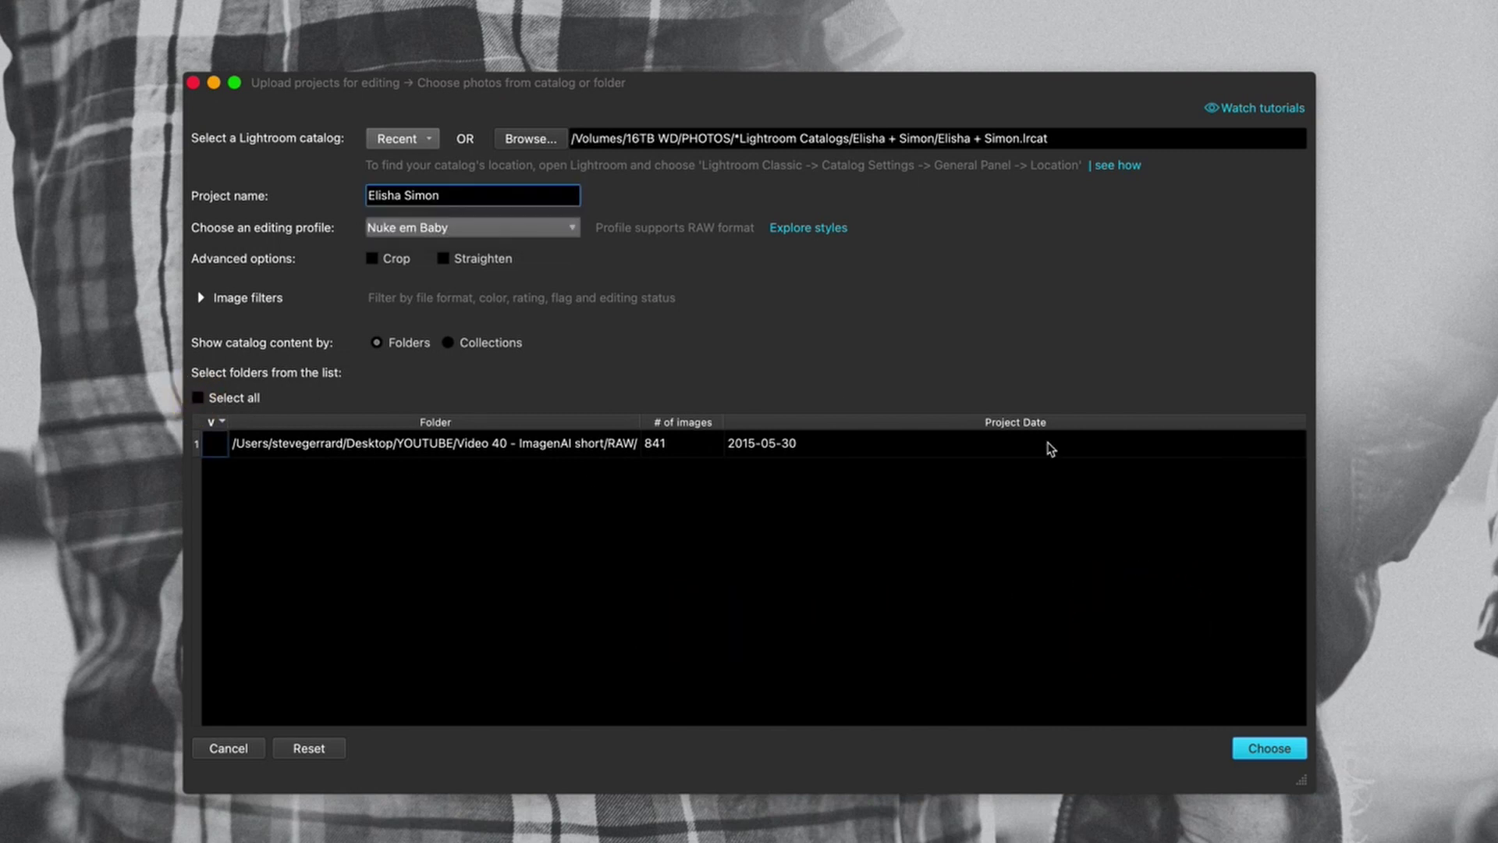
pyautogui.click(234, 397)
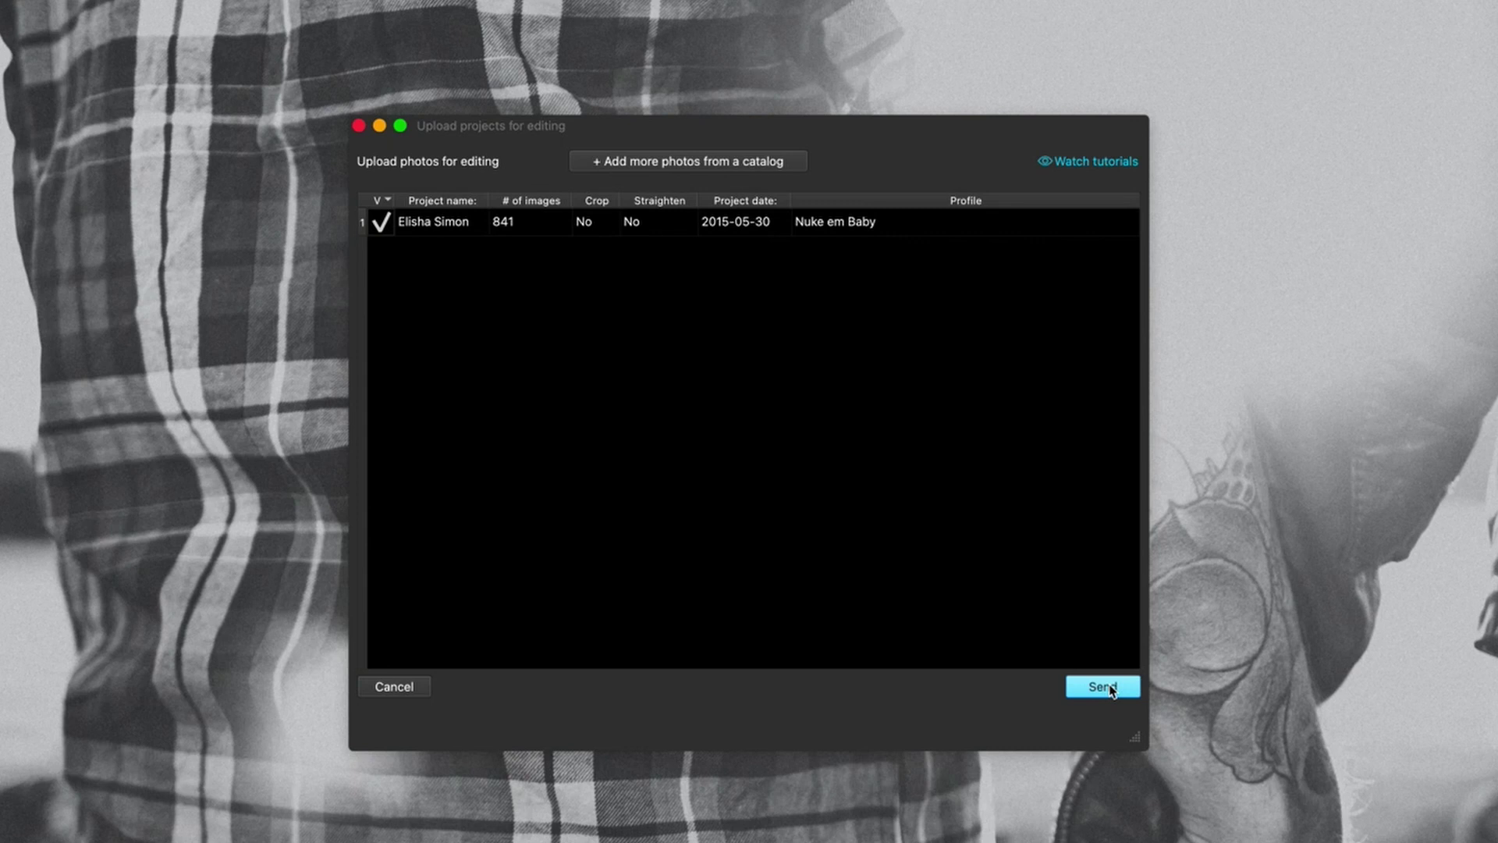
pyautogui.click(1111, 688)
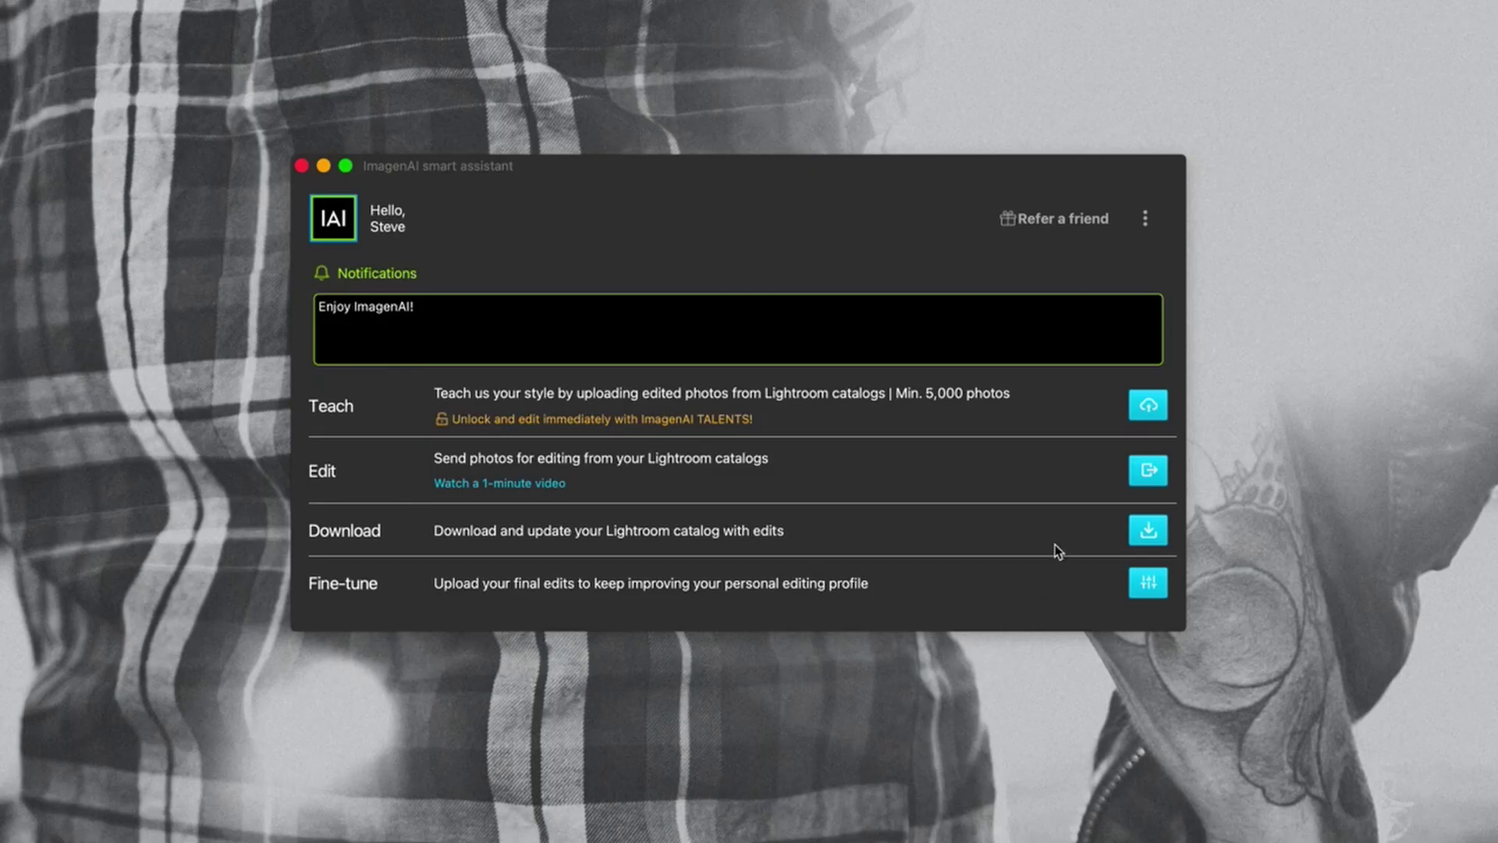
# Download the couple's project edits for all folders into the catalog and dismiss the completion message.
pyautogui.click(1148, 530)
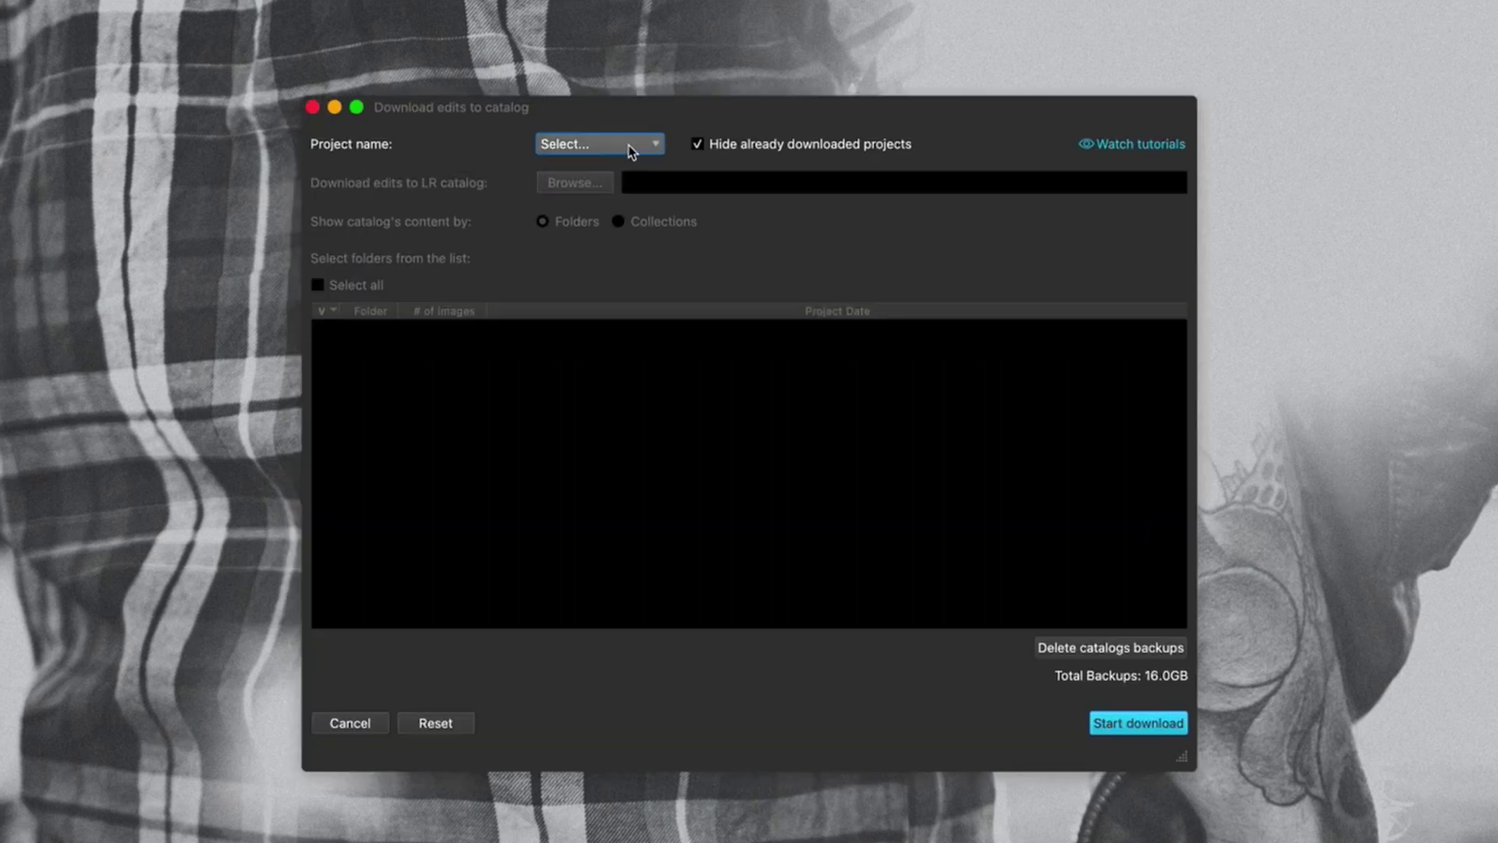
pyautogui.click(620, 150)
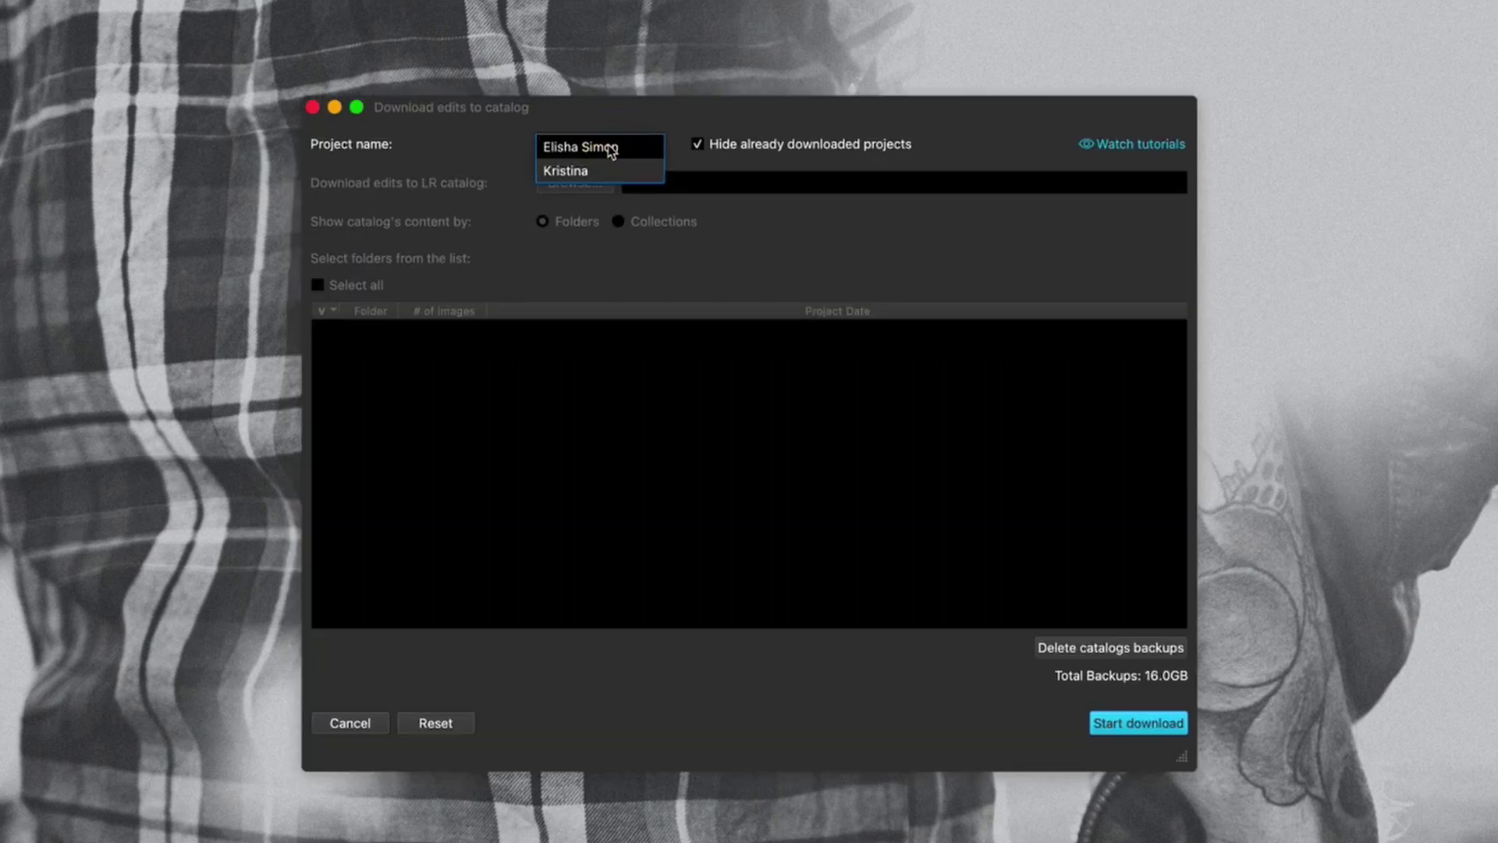
pyautogui.click(607, 150)
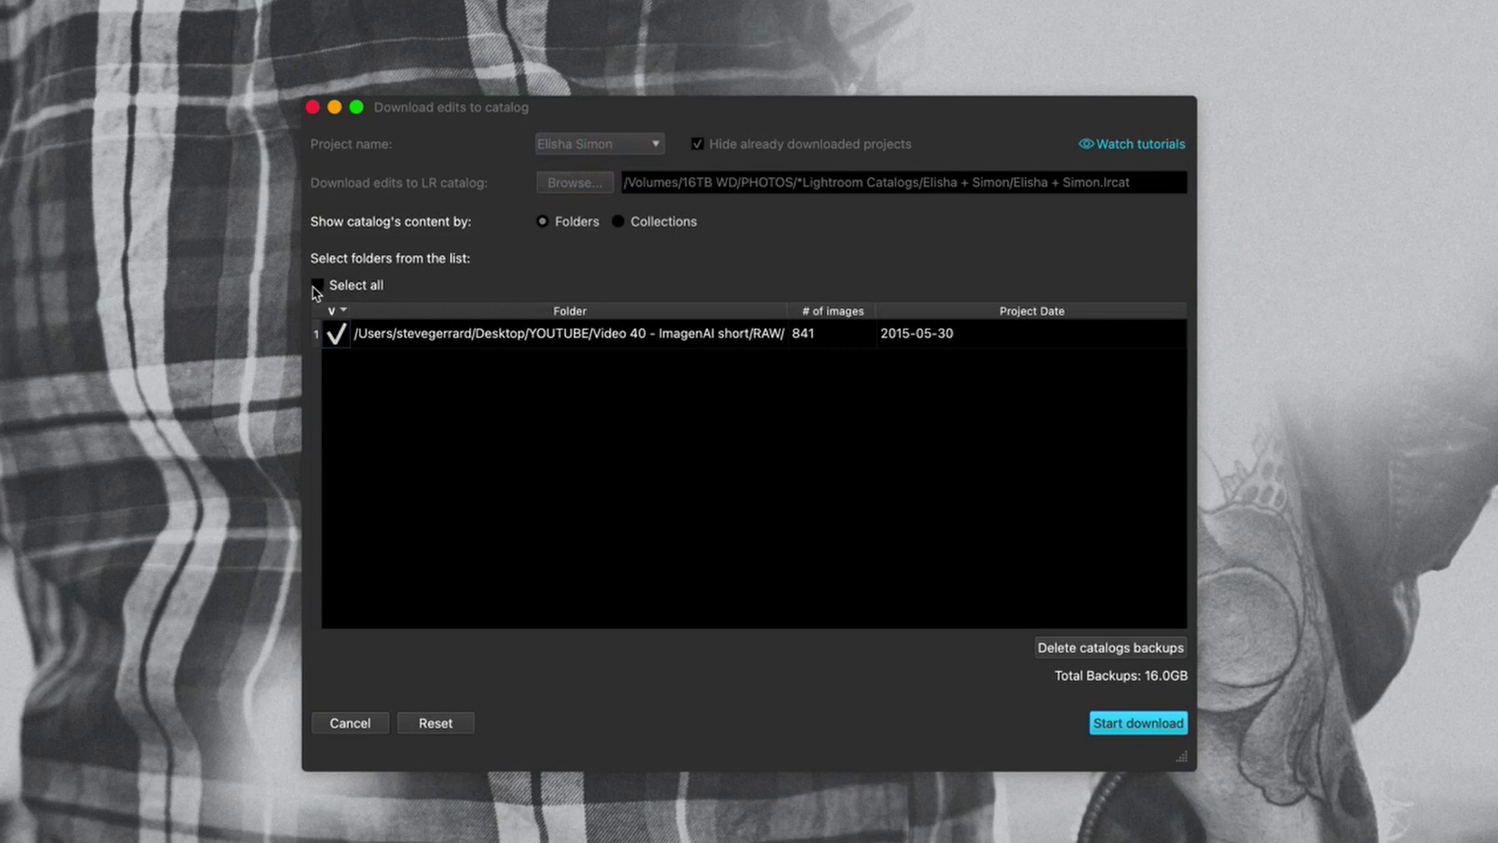
pyautogui.click(317, 286)
pyautogui.click(1160, 728)
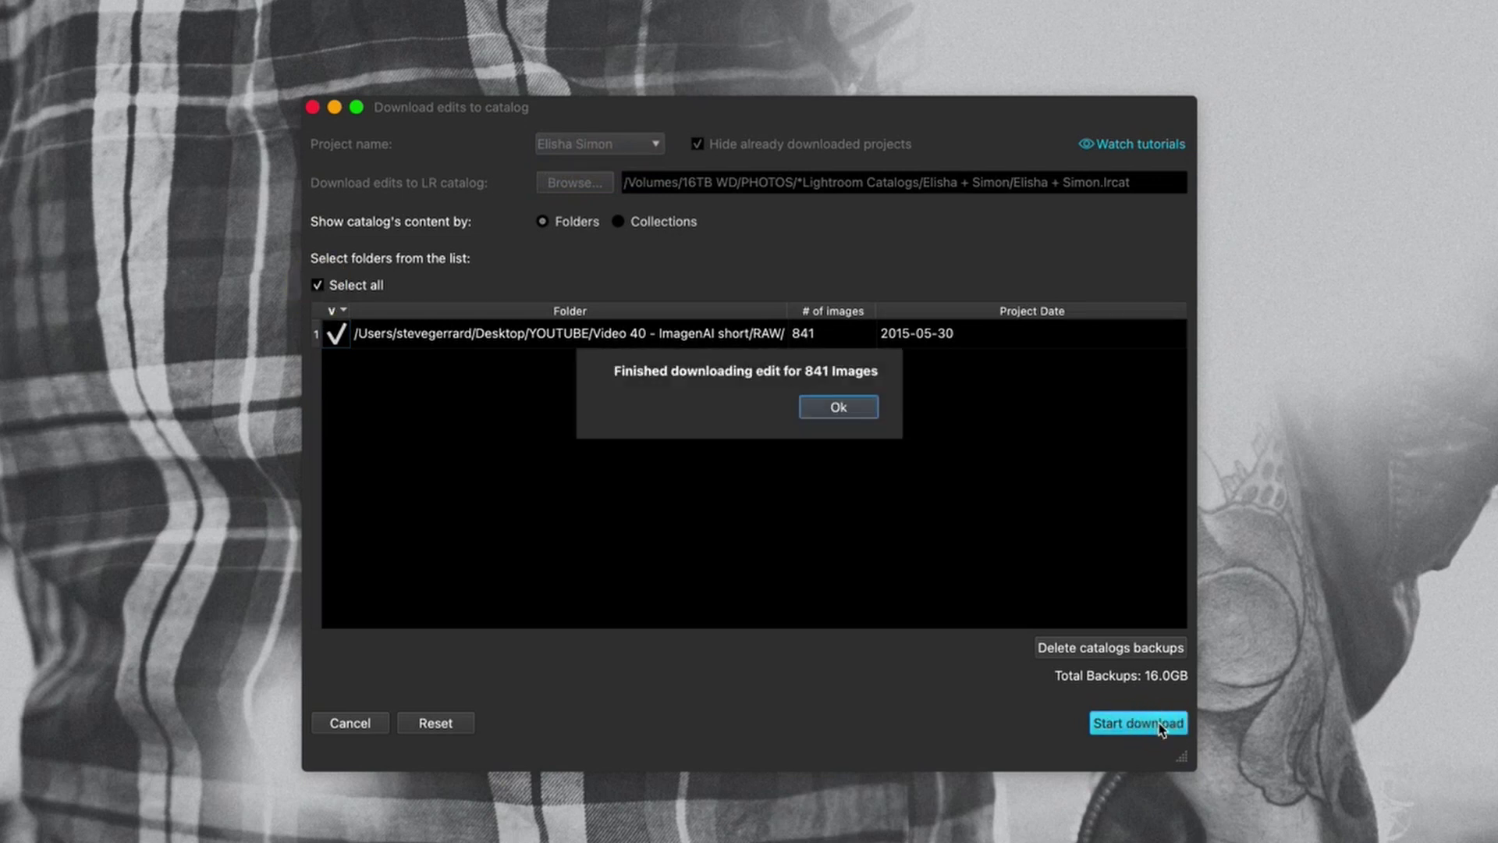
pyautogui.click(840, 407)
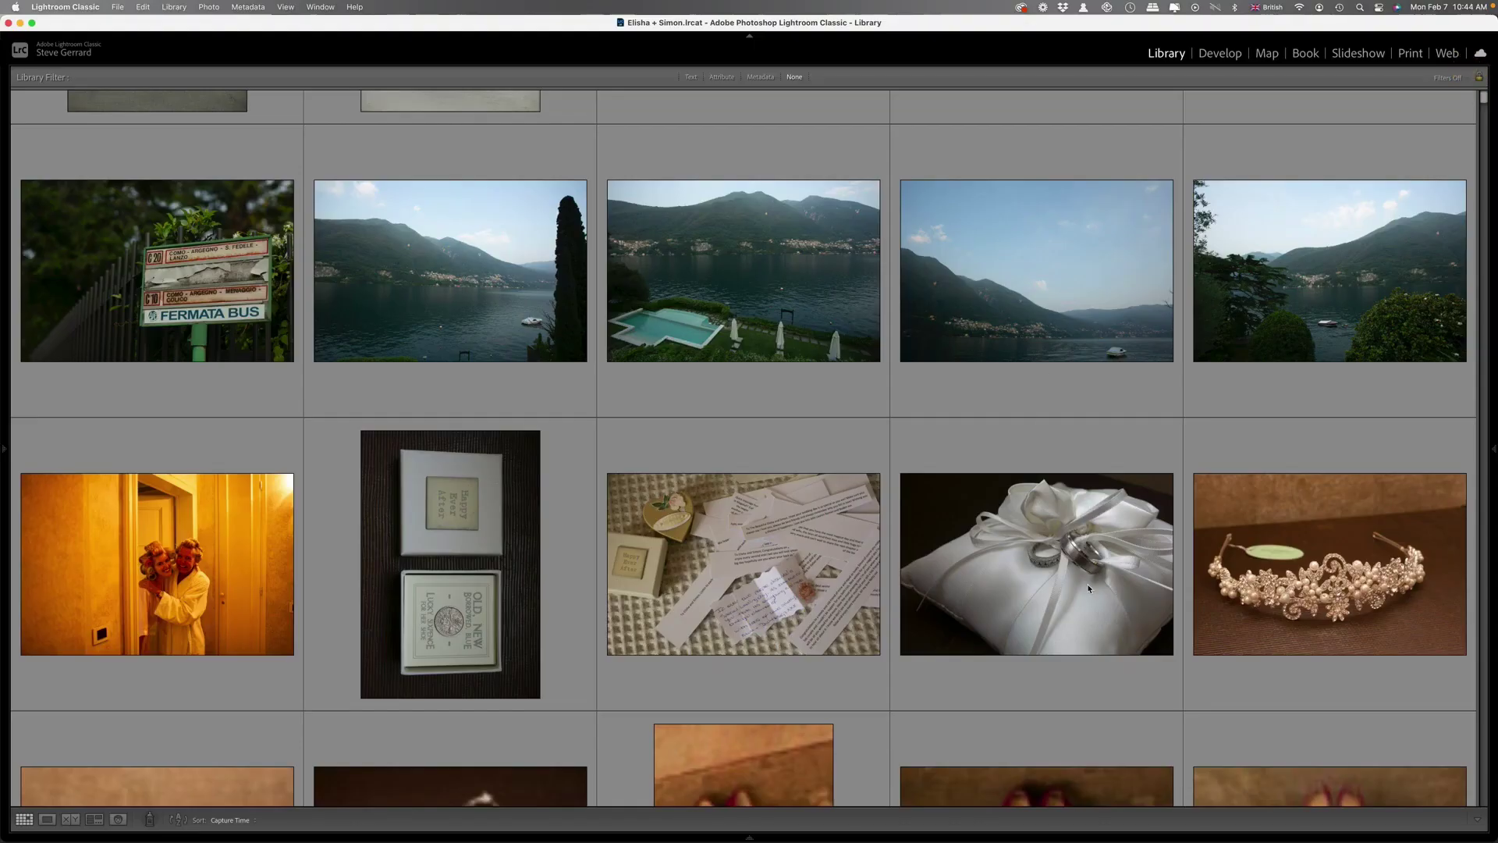
# Scroll the Library grid through the AI-edited lake couple shots down to bridal details around 110.
pyautogui.scroll(-5, 640, 490)
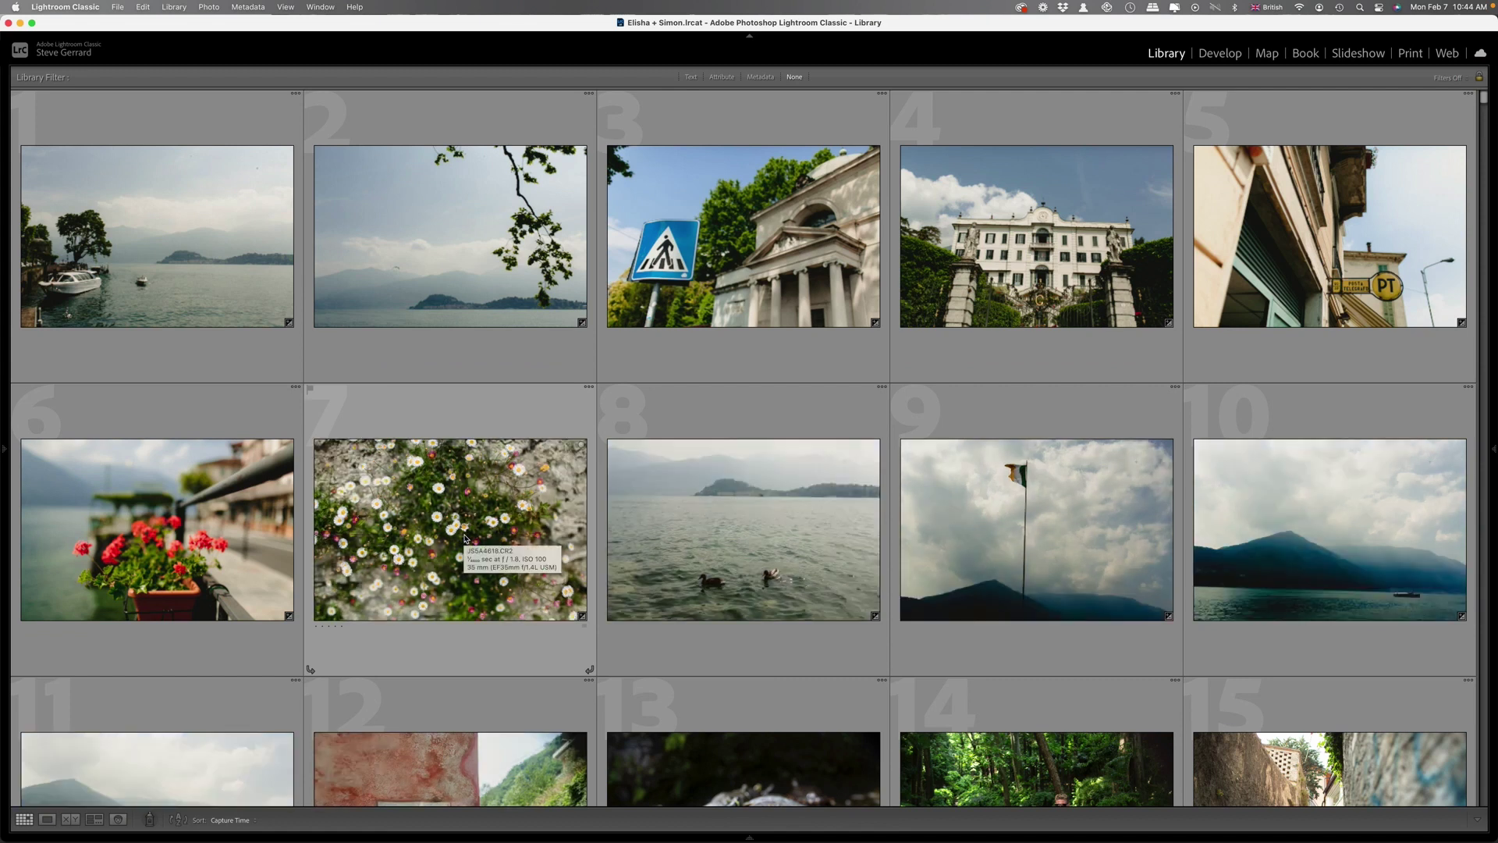
pyautogui.scroll(-5, 1079, 550)
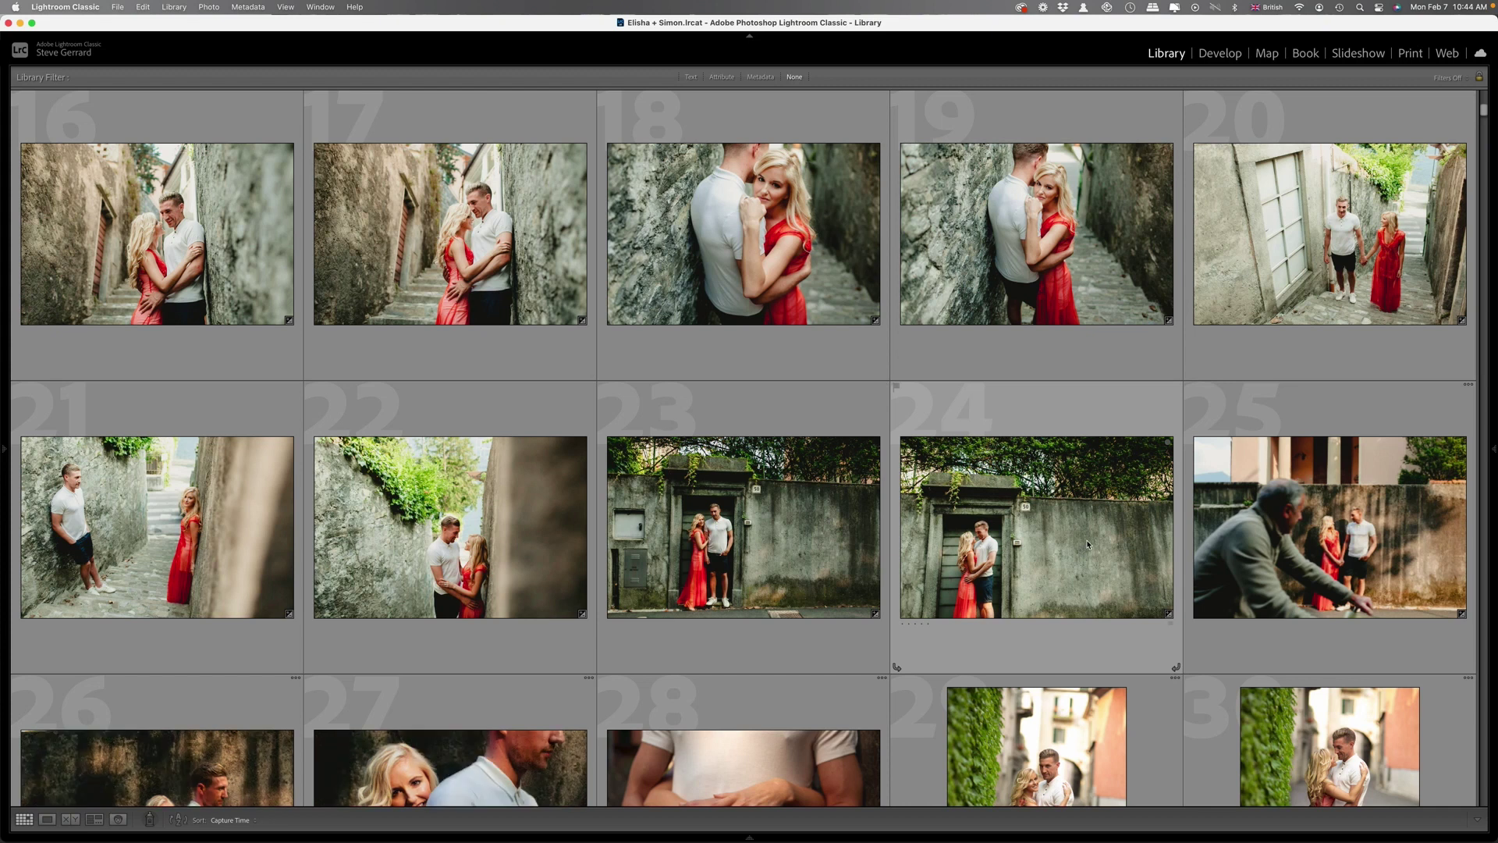
pyautogui.scroll(-5, 1087, 544)
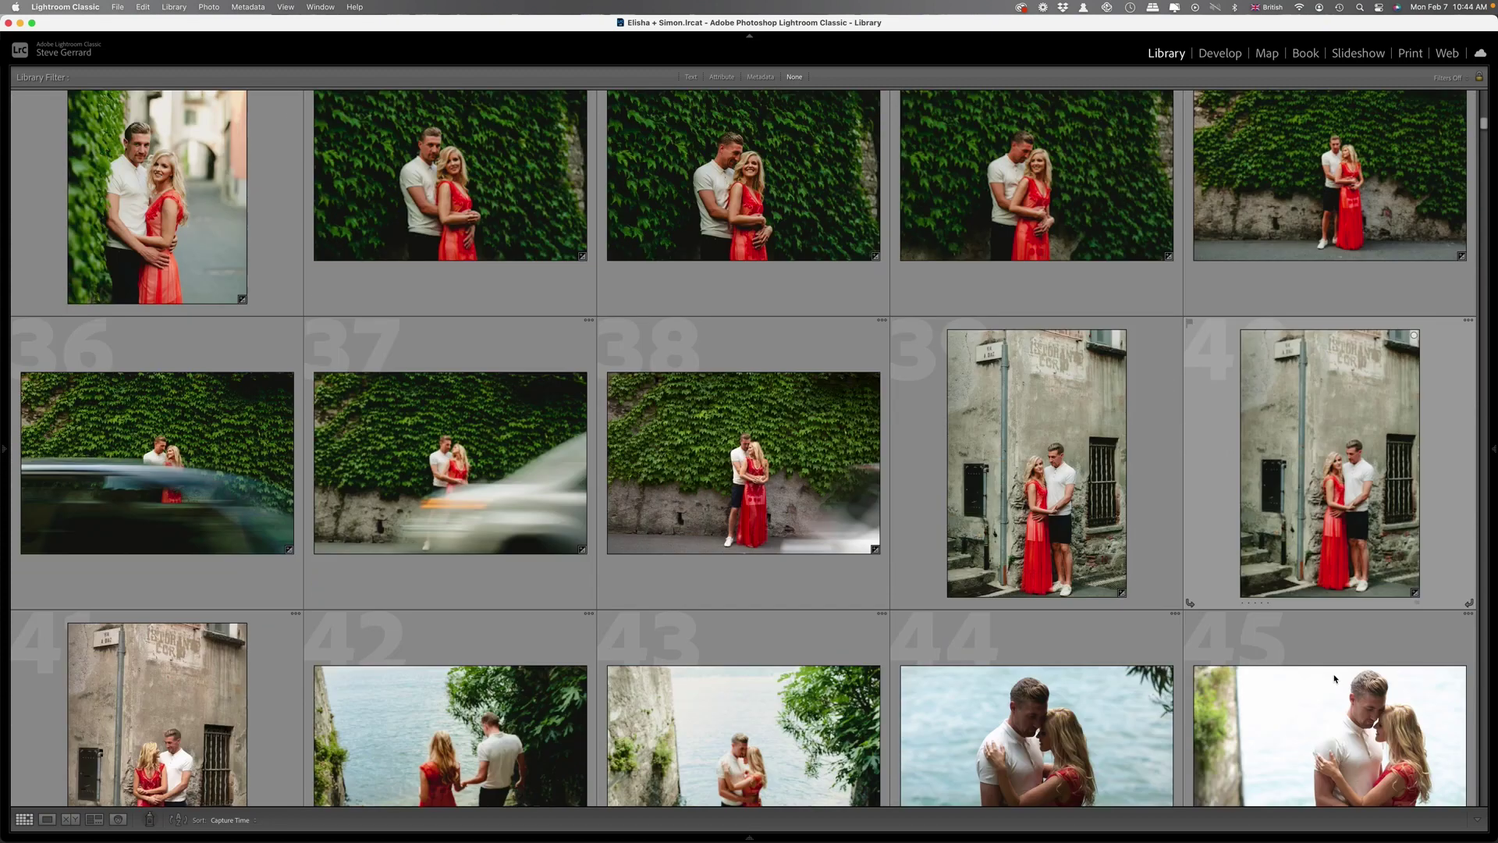
pyautogui.scroll(-4, 989, 289)
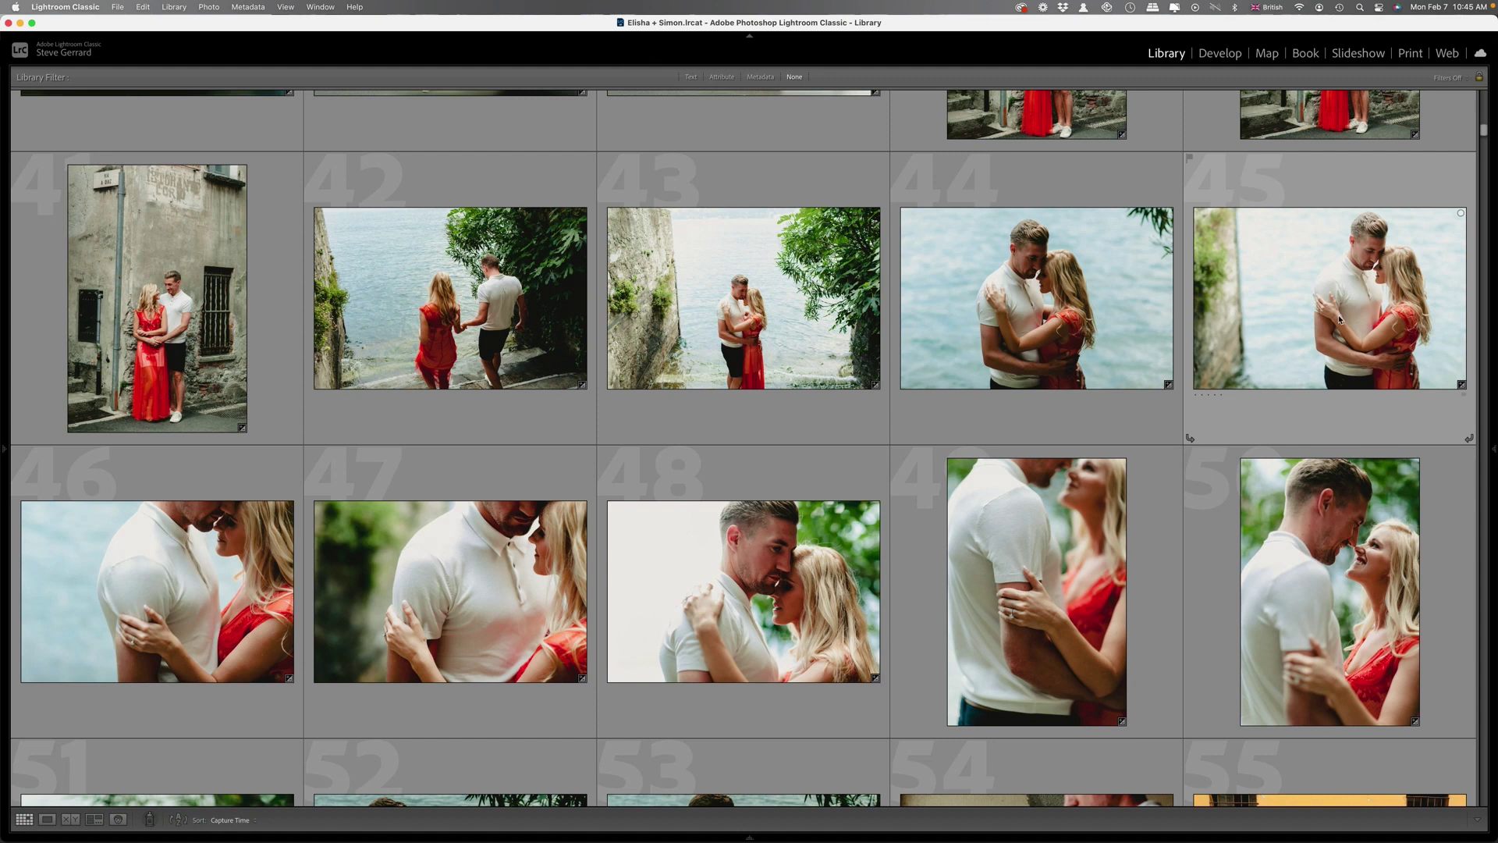
pyautogui.scroll(-5, 1339, 319)
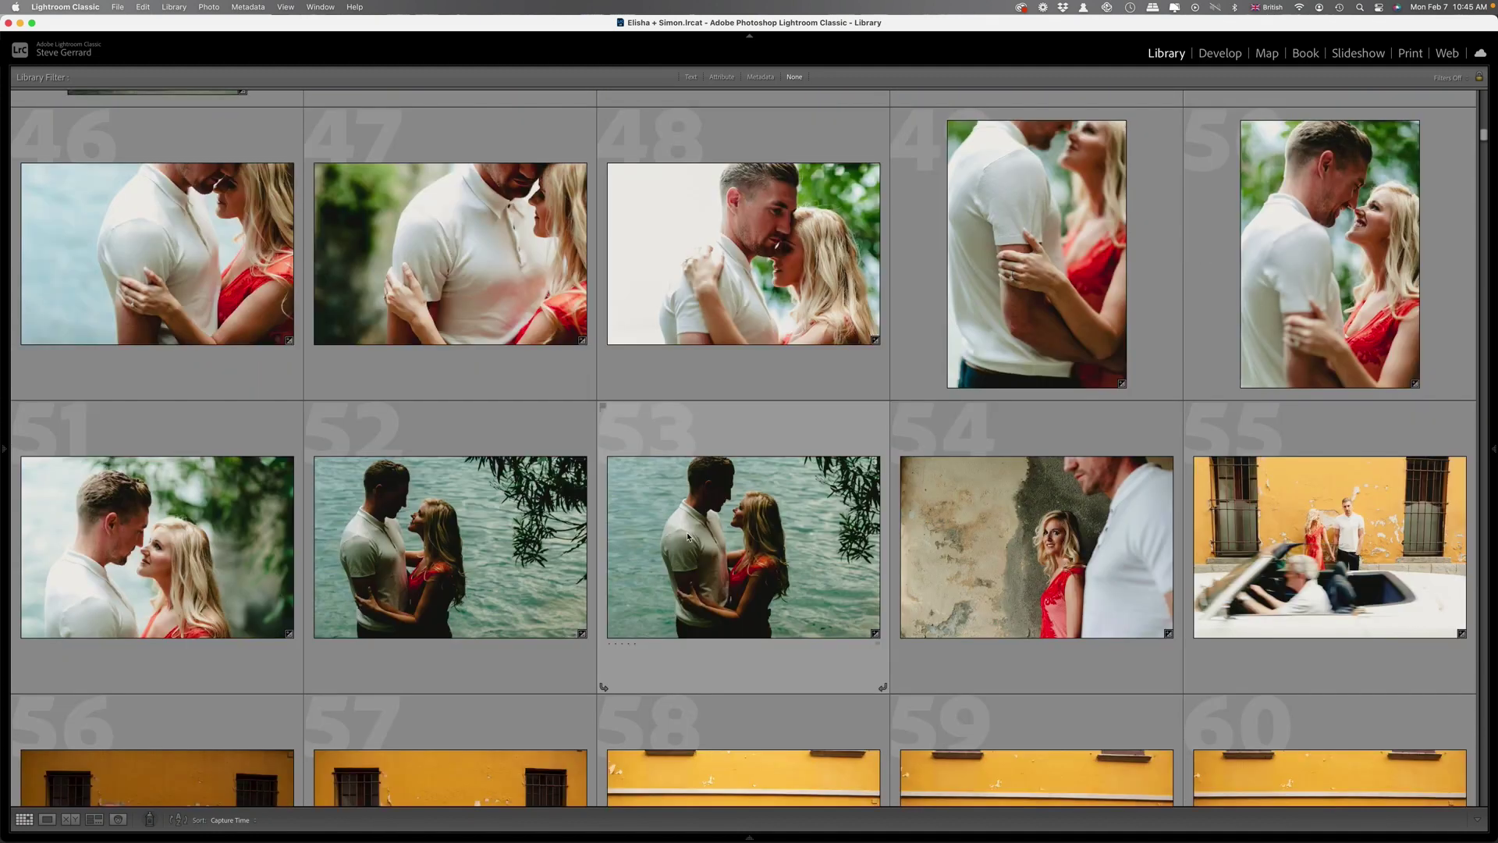
pyautogui.scroll(-3, 646, 512)
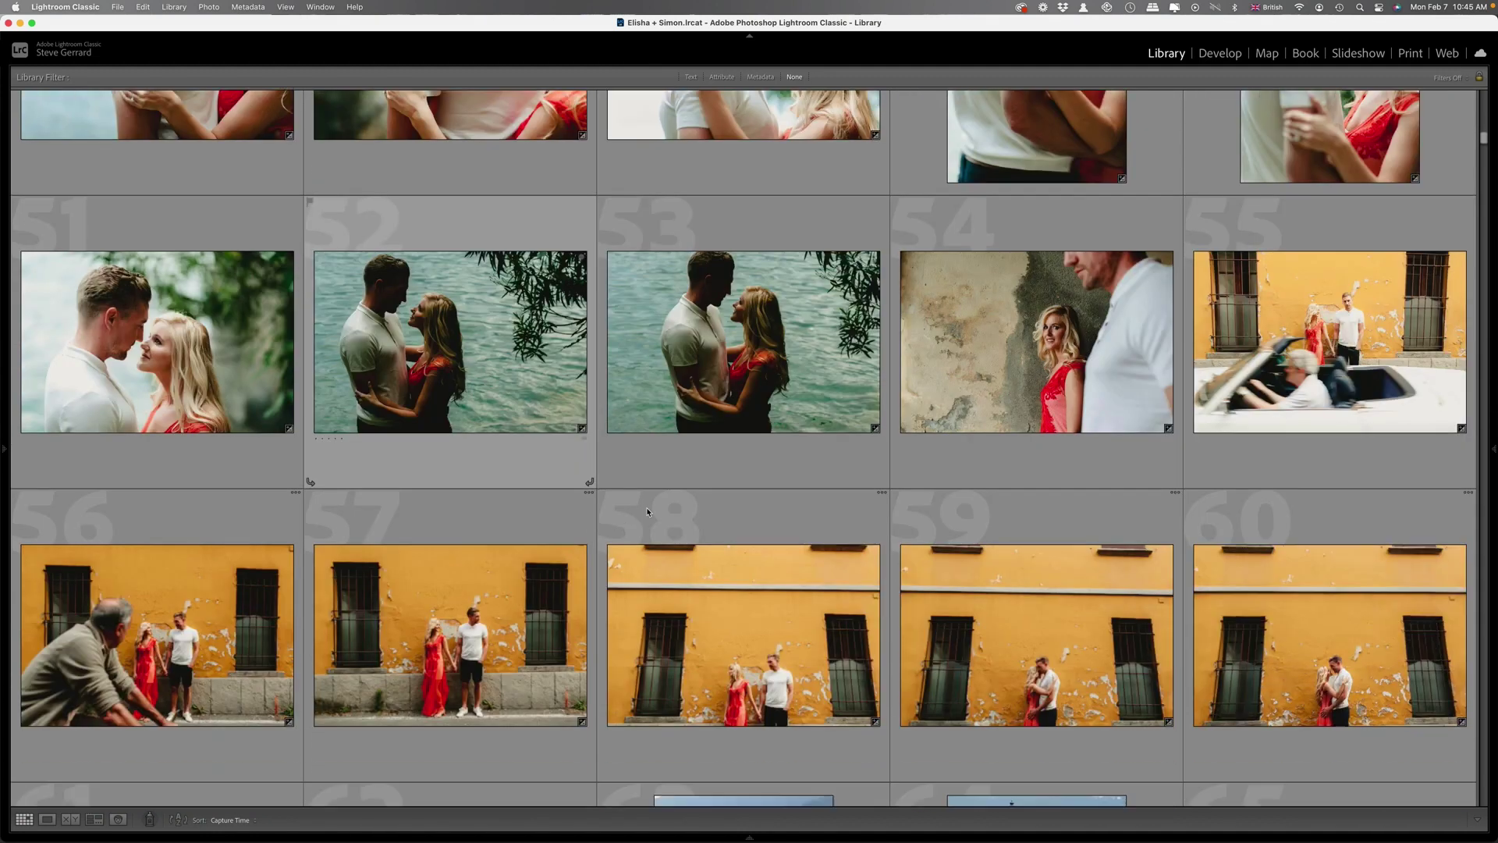
pyautogui.scroll(-1, 647, 512)
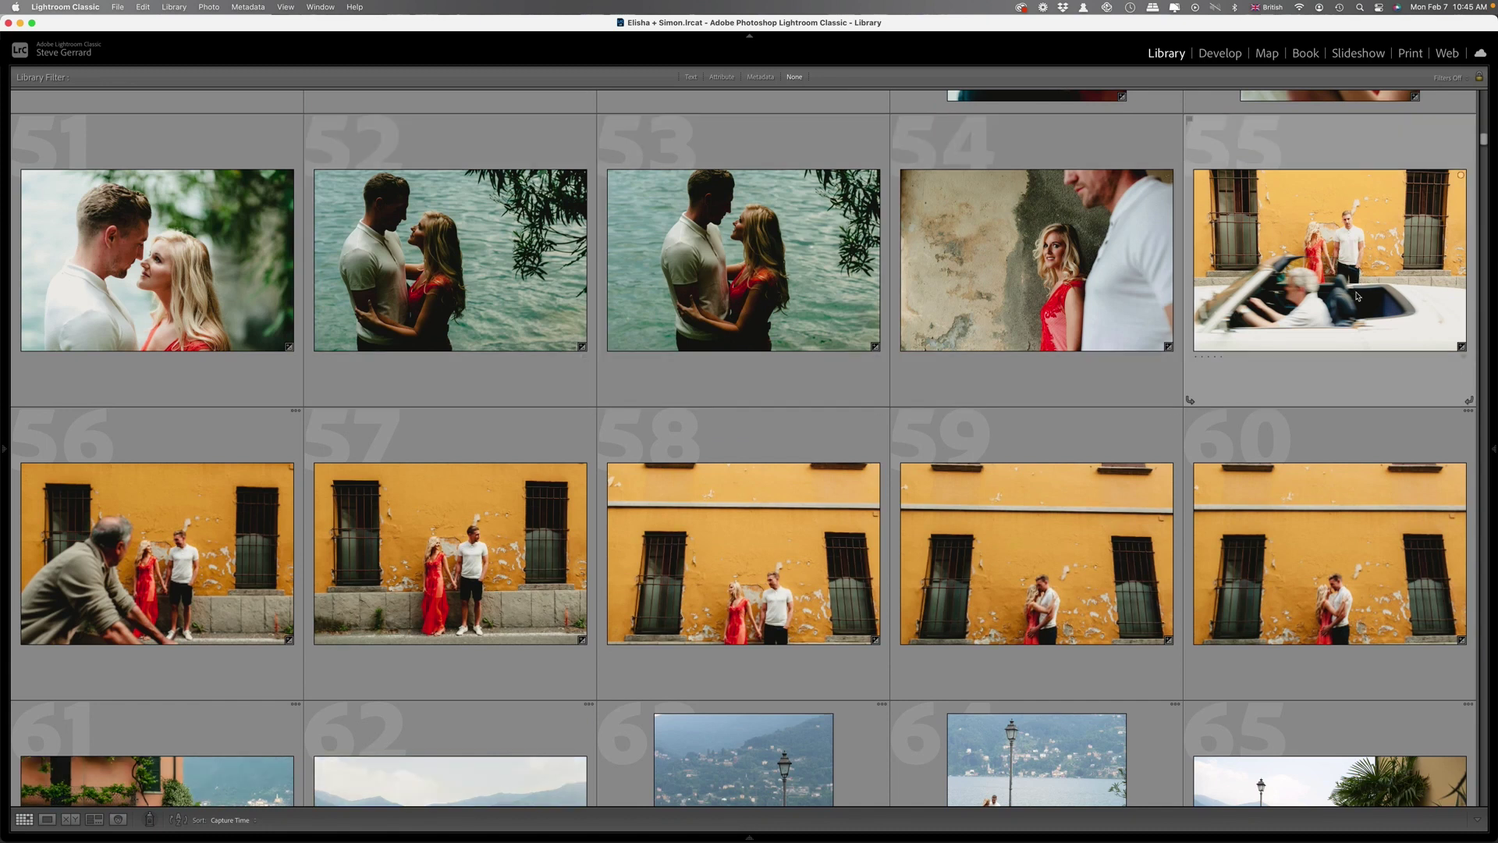
pyautogui.scroll(-1, 1358, 297)
pyautogui.scroll(-5, 1356, 277)
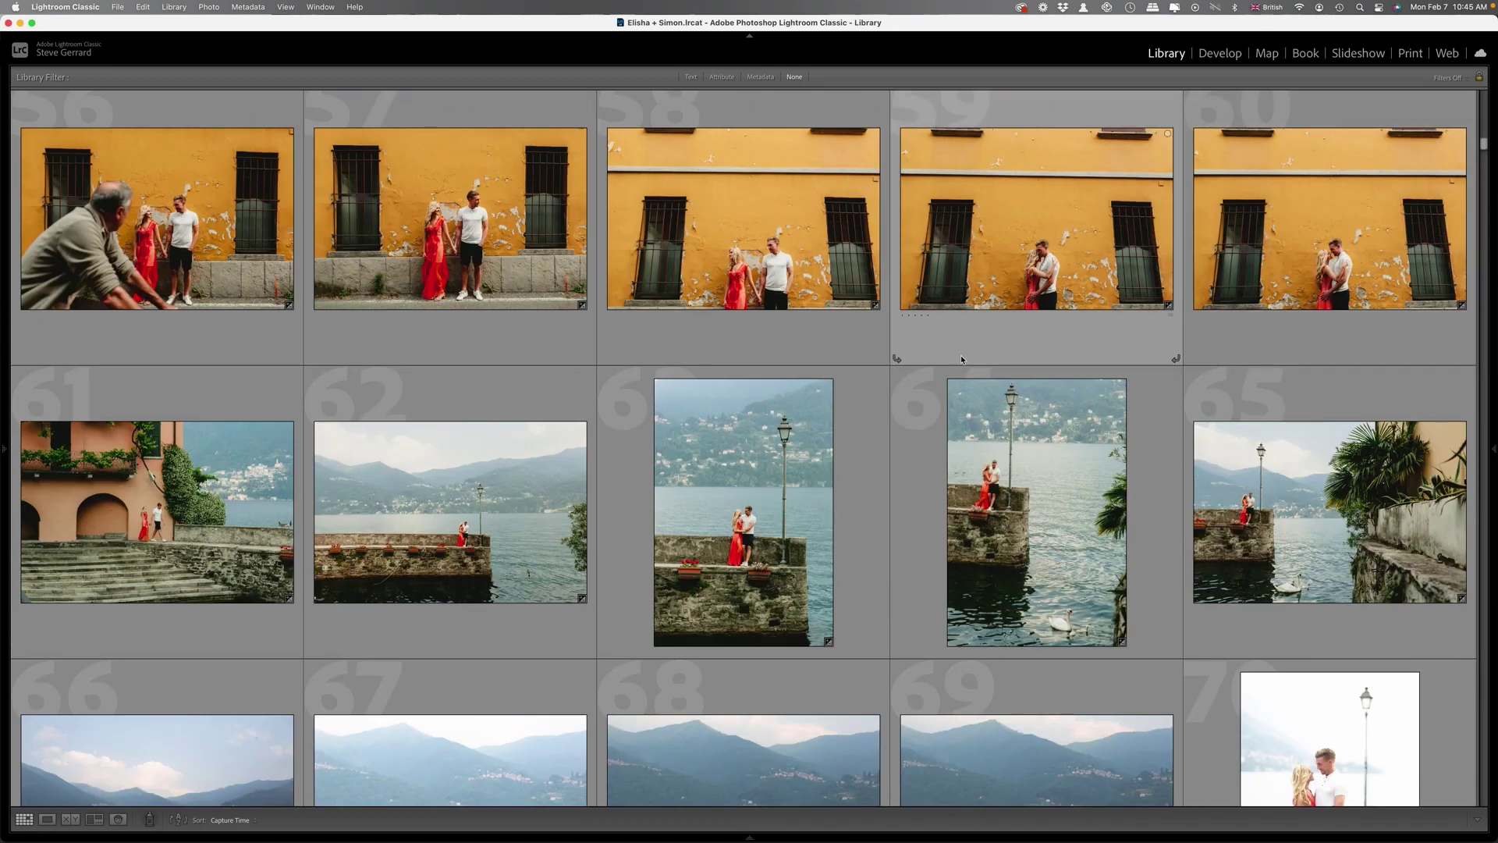
pyautogui.scroll(-2, 1091, 448)
pyautogui.scroll(-3, 1091, 447)
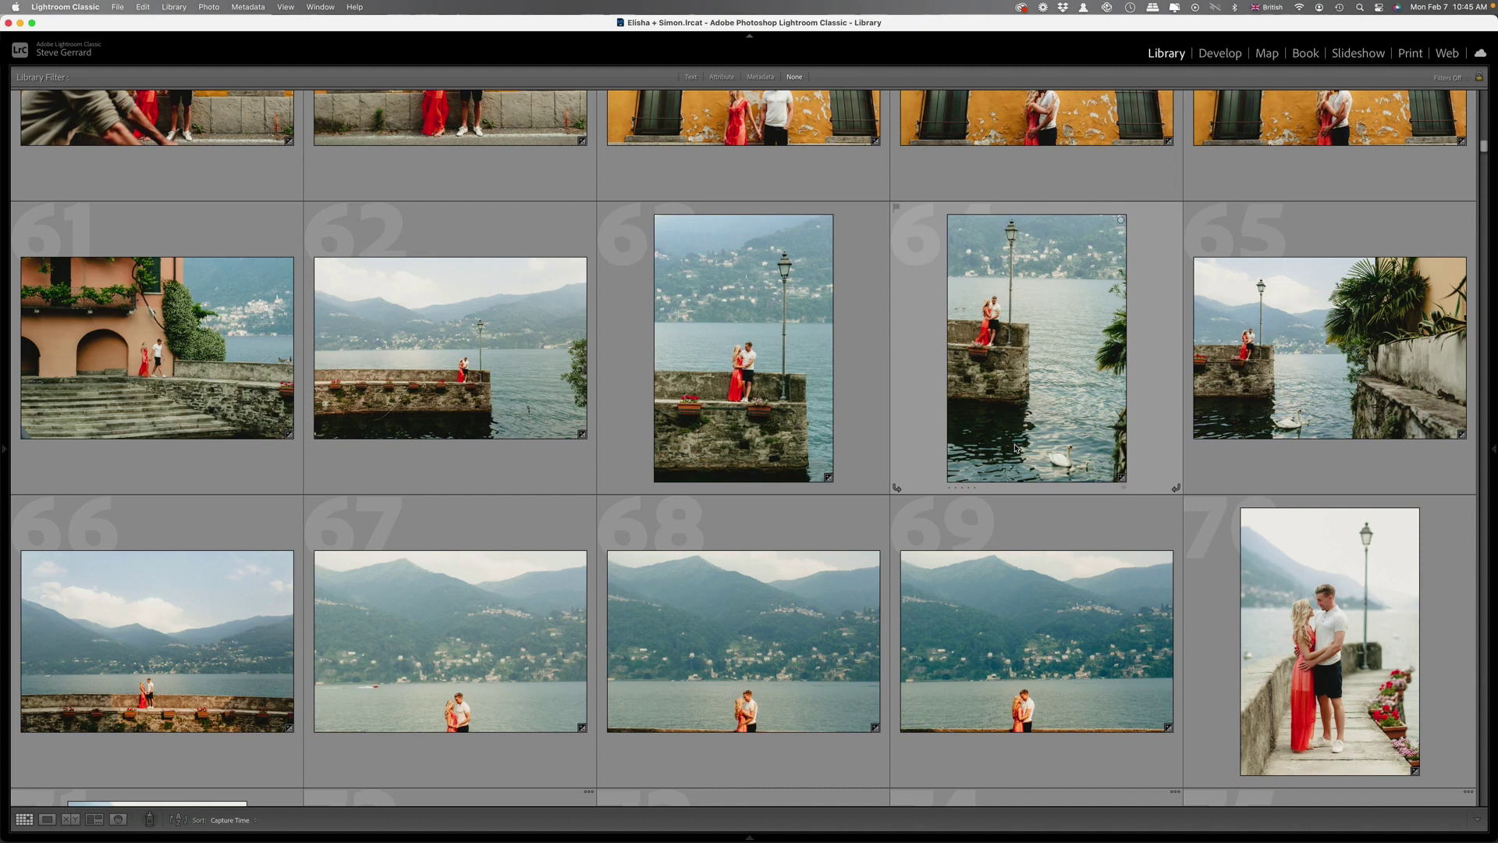
pyautogui.scroll(-2, 1014, 446)
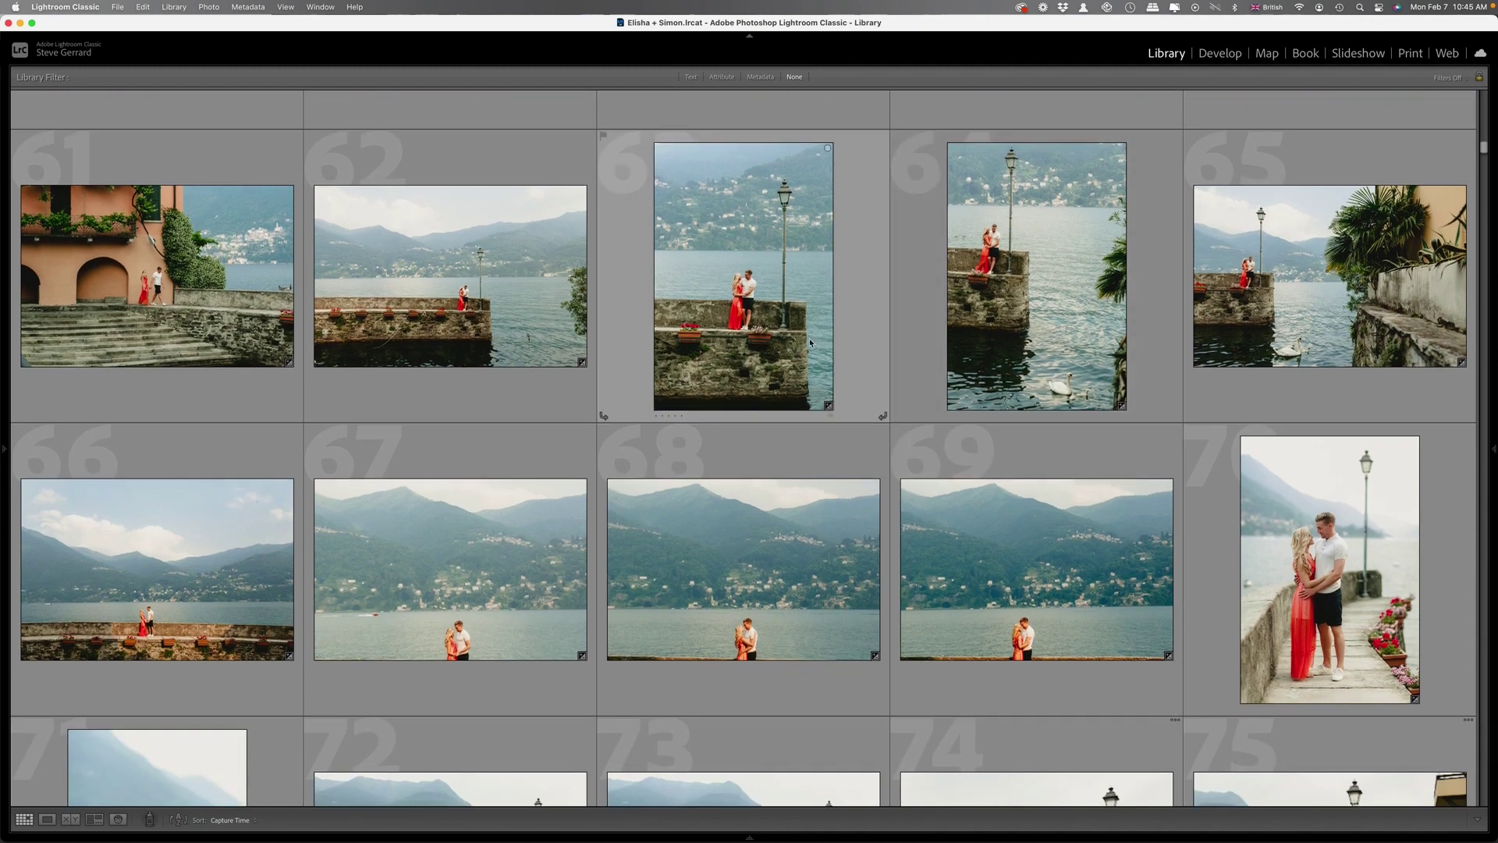
pyautogui.scroll(-5, 1003, 439)
pyautogui.scroll(-1, 1004, 443)
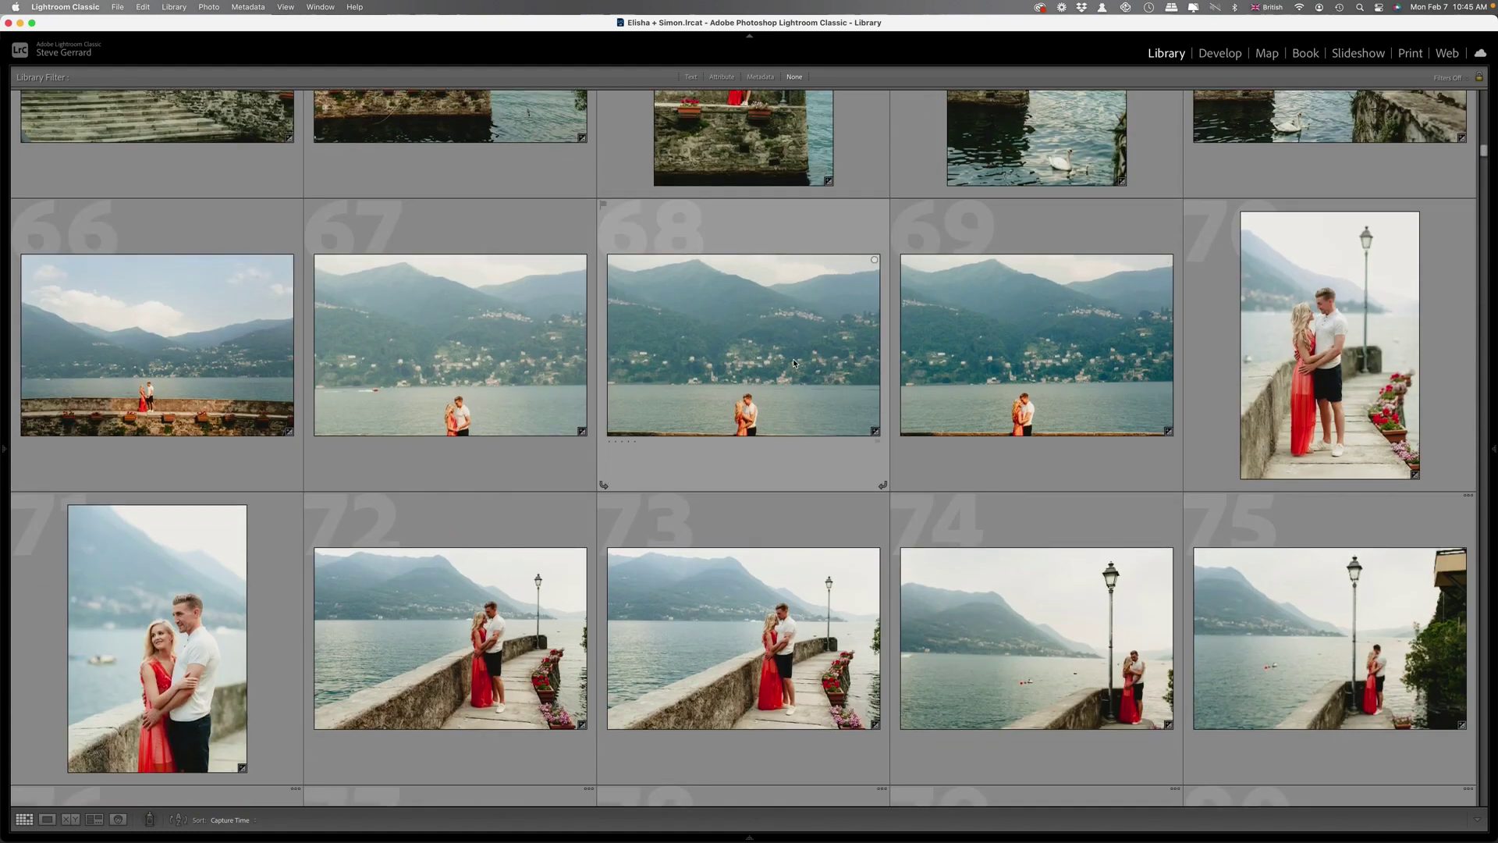
pyautogui.scroll(-4, 794, 363)
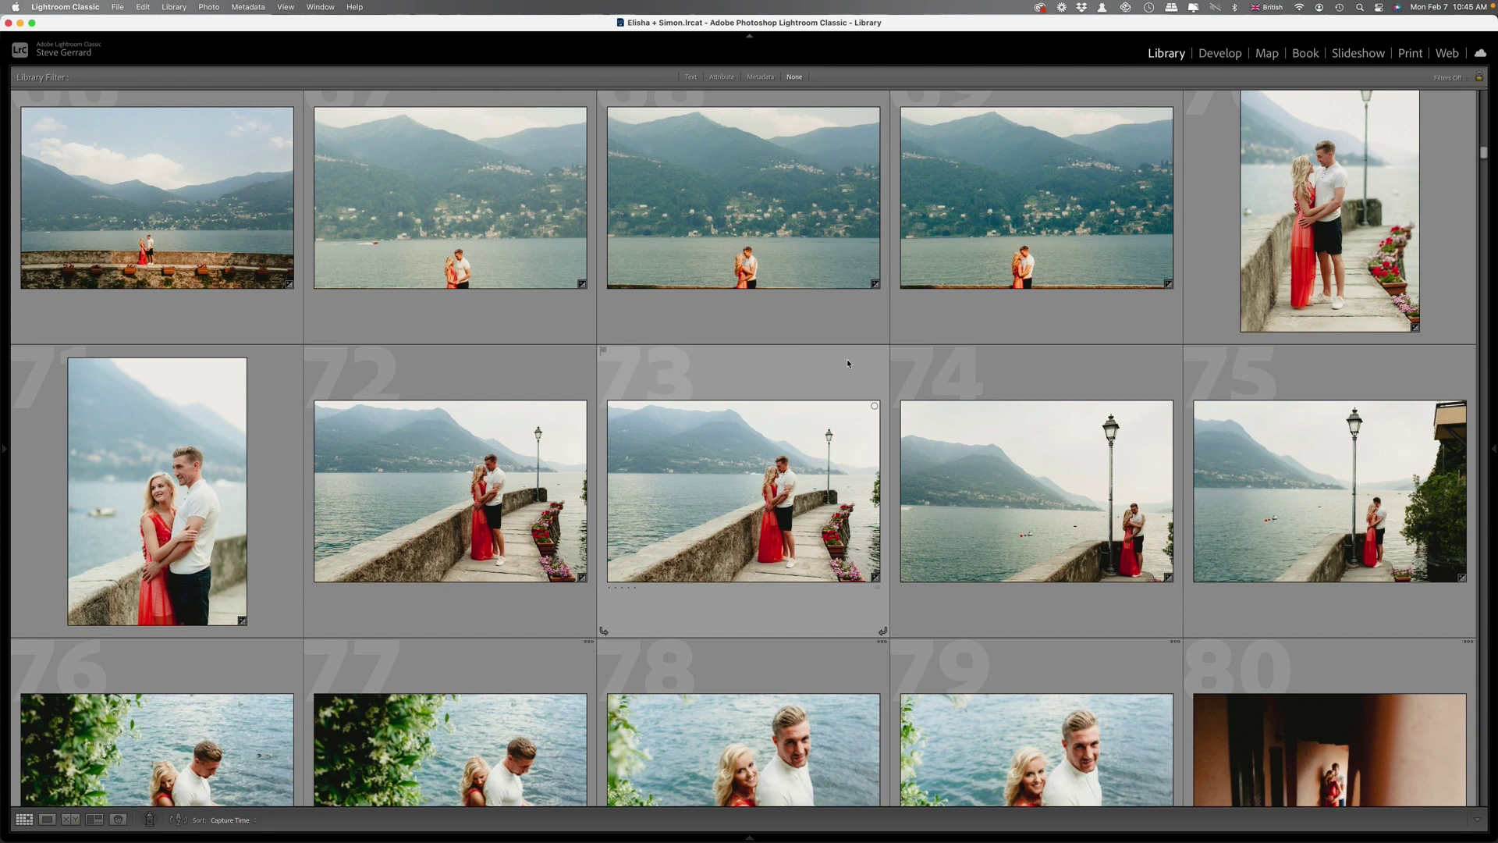
pyautogui.scroll(-4, 848, 363)
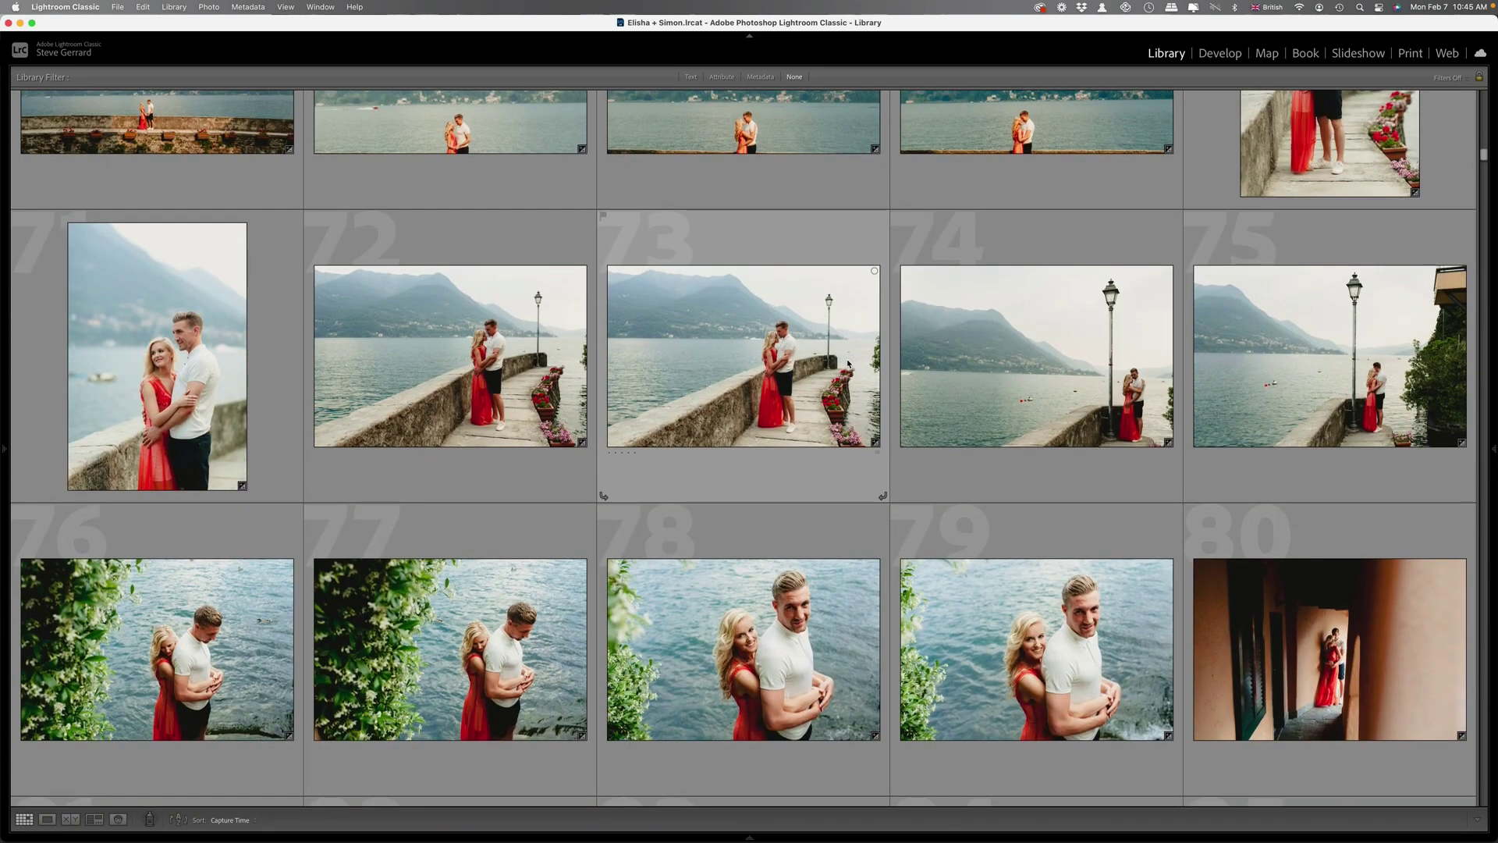
pyautogui.scroll(-6, 848, 362)
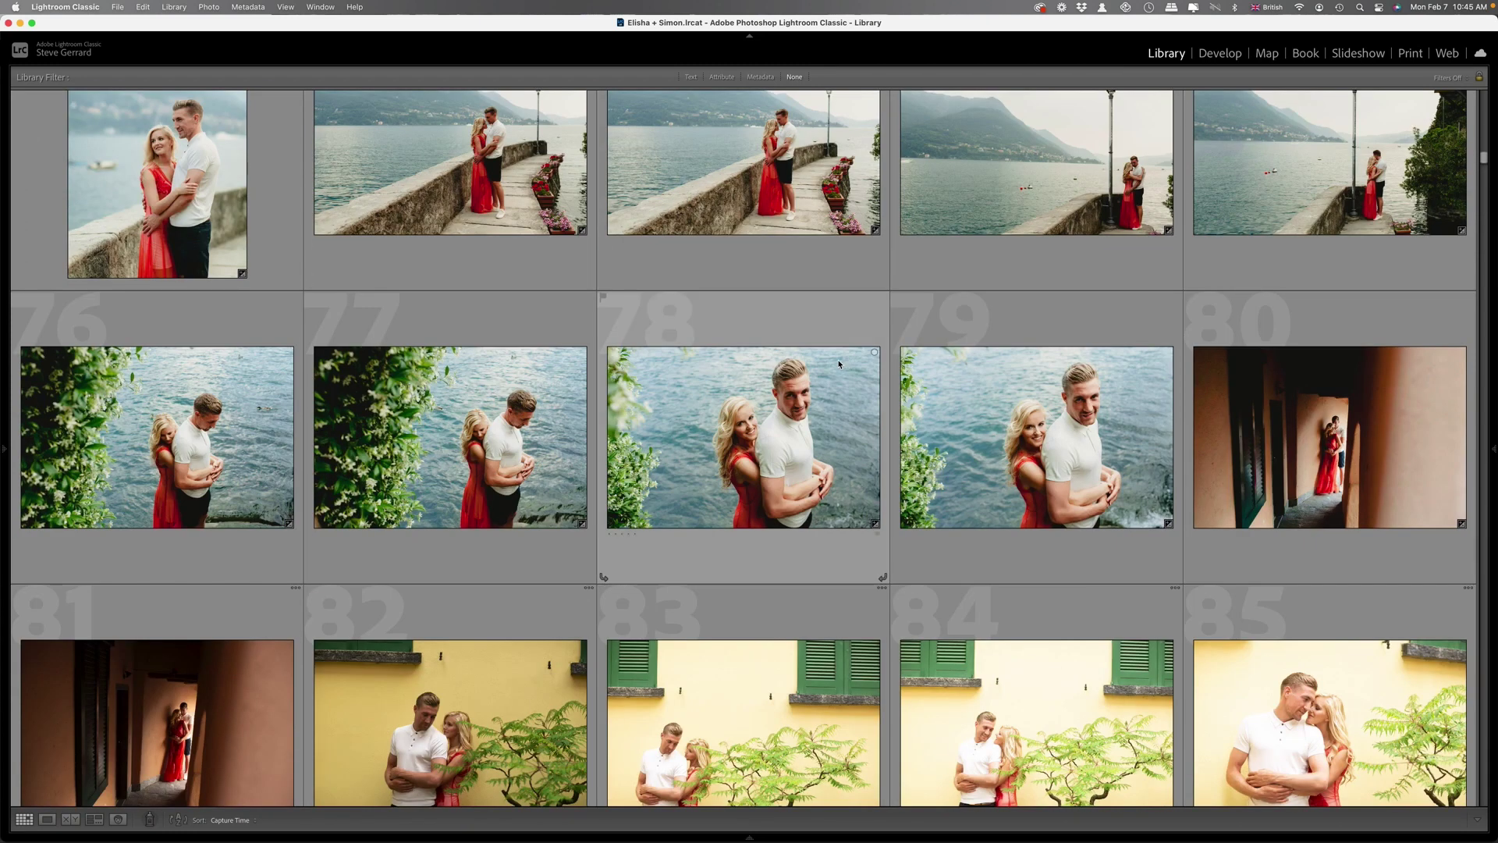
pyautogui.scroll(-5, 839, 363)
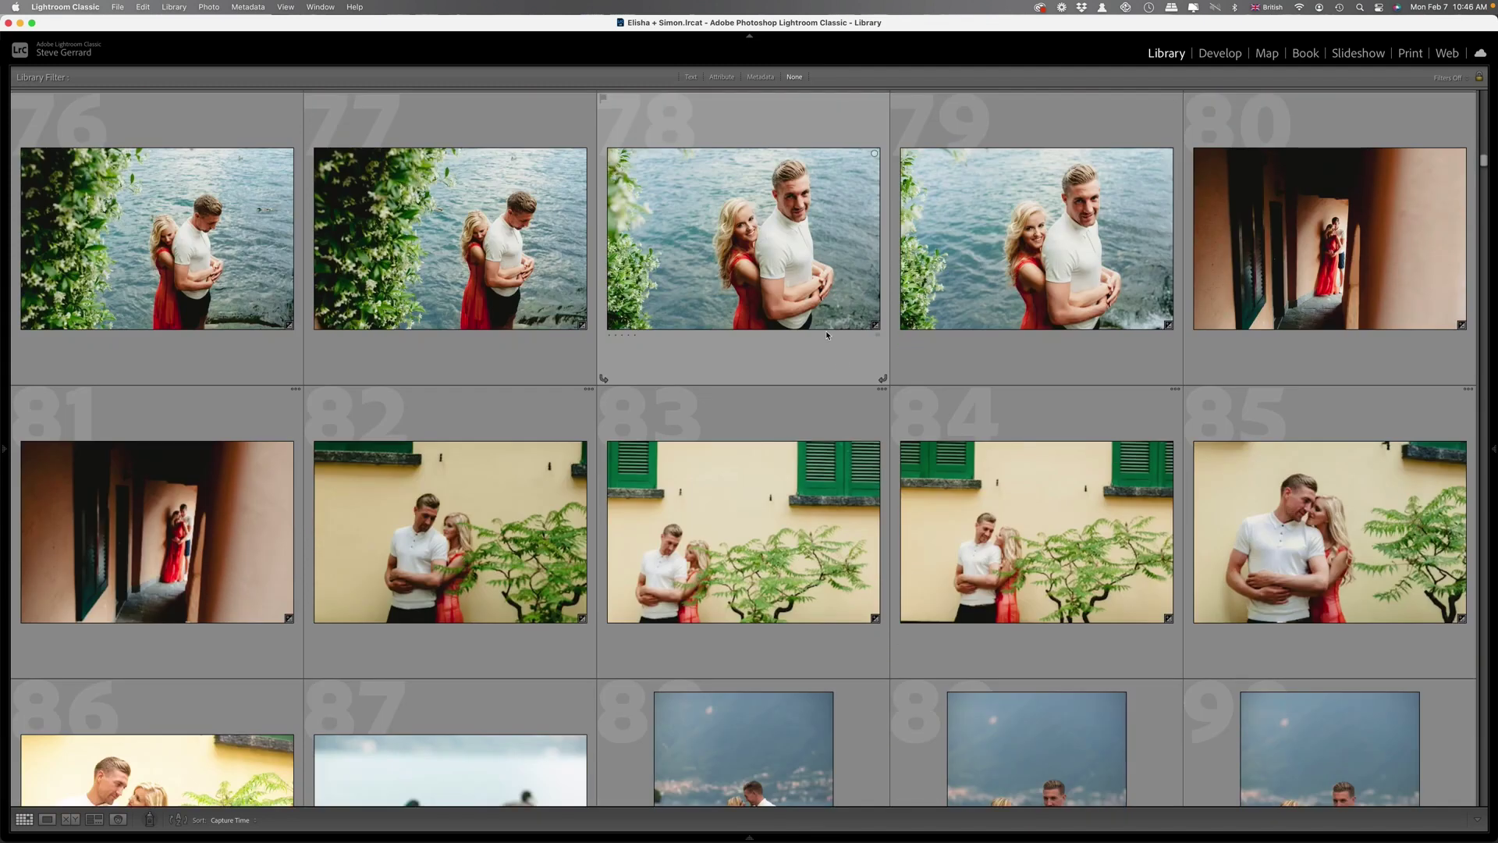
pyautogui.scroll(-15, 825, 336)
pyautogui.scroll(-6, 871, 356)
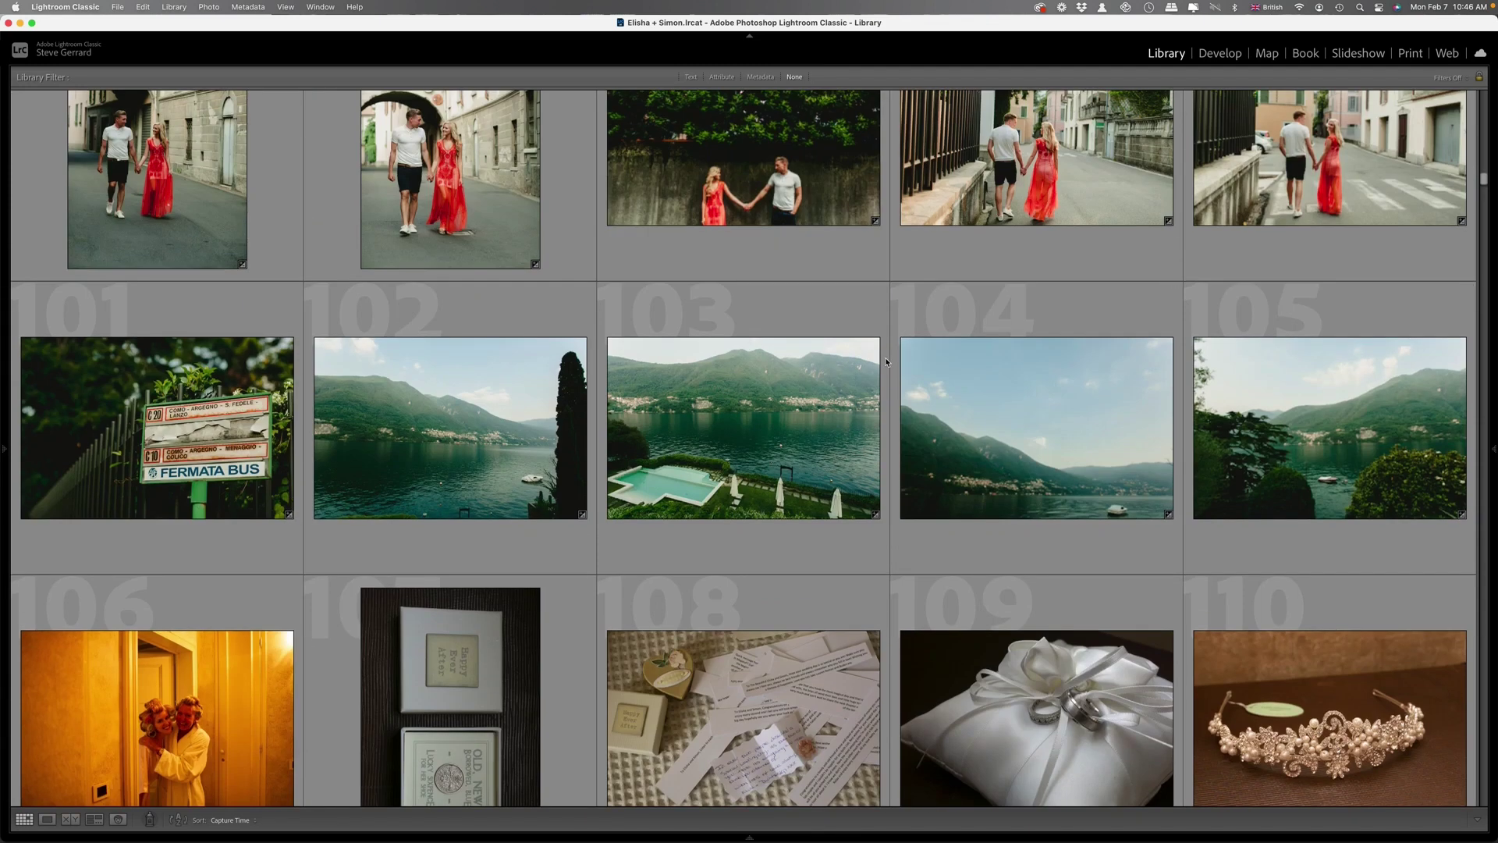
pyautogui.scroll(-3, 886, 362)
# Select photo 106 and scroll past the getting-ready shots to groom and boat photos 236–245.
pyautogui.click(234, 499)
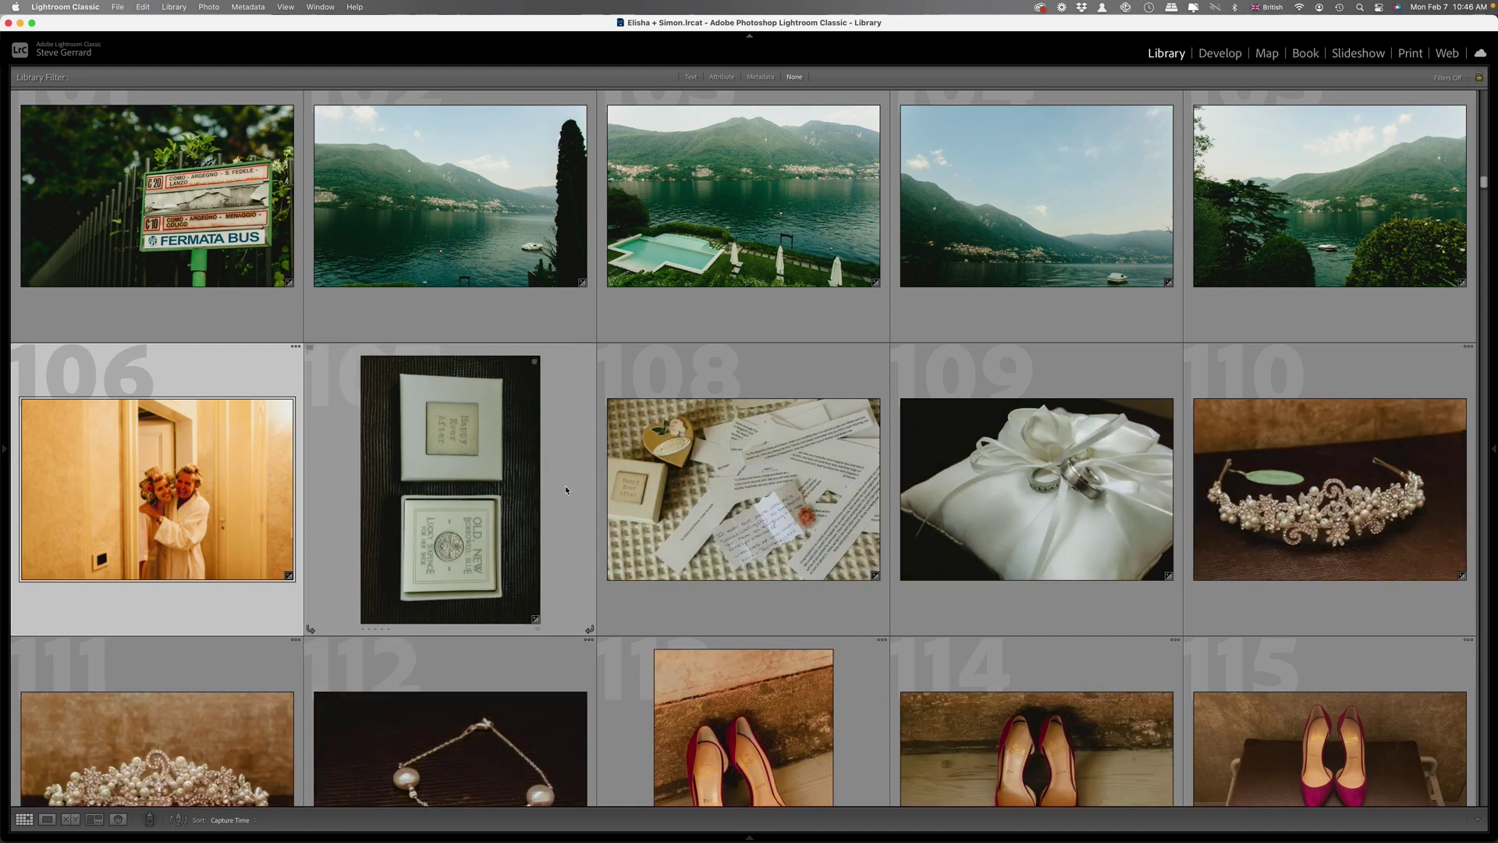
pyautogui.scroll(-10, 565, 490)
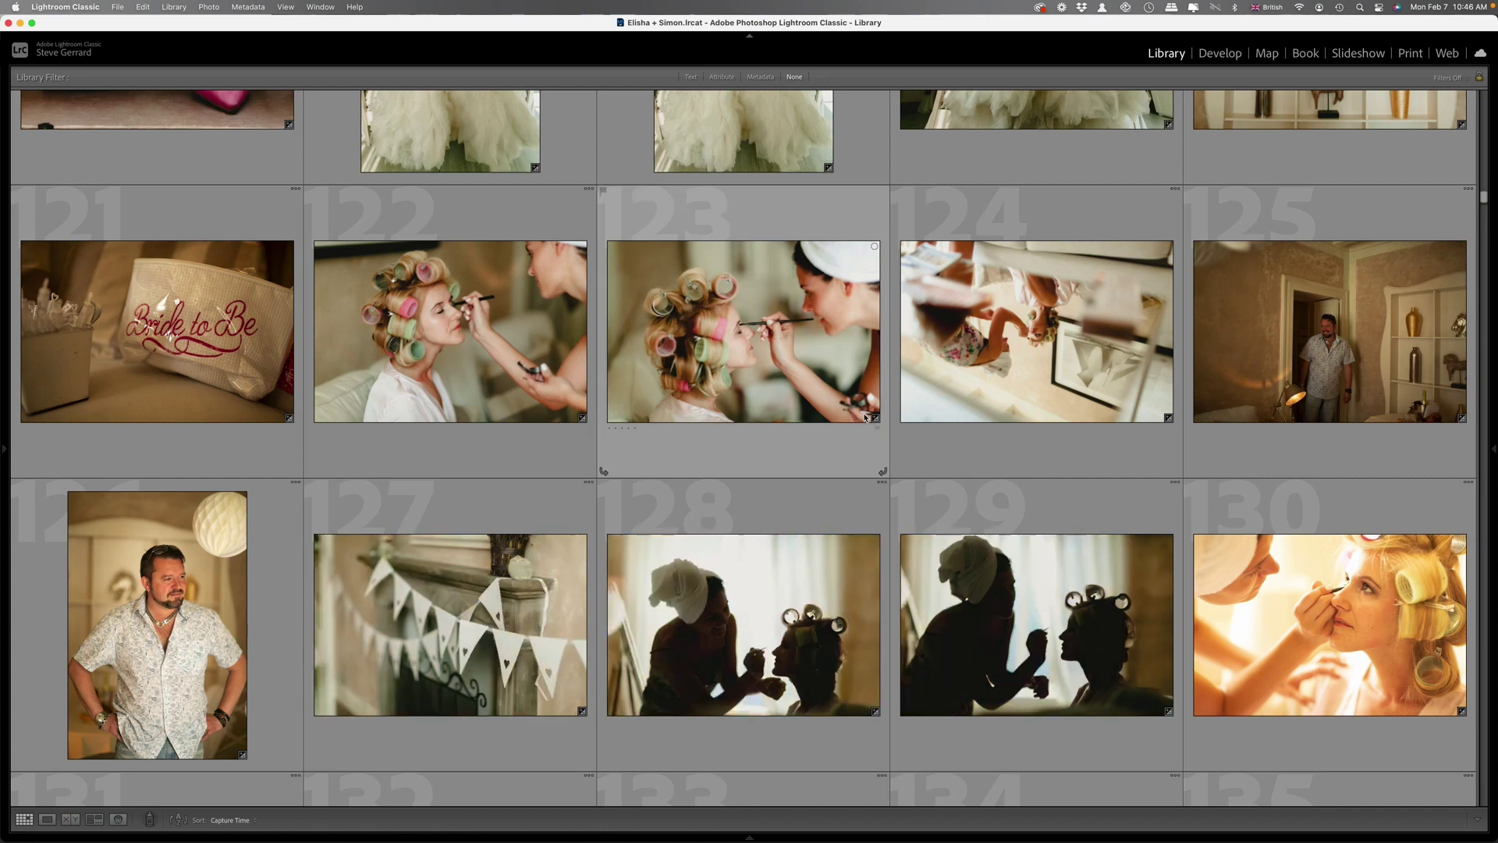
pyautogui.scroll(-3, 864, 418)
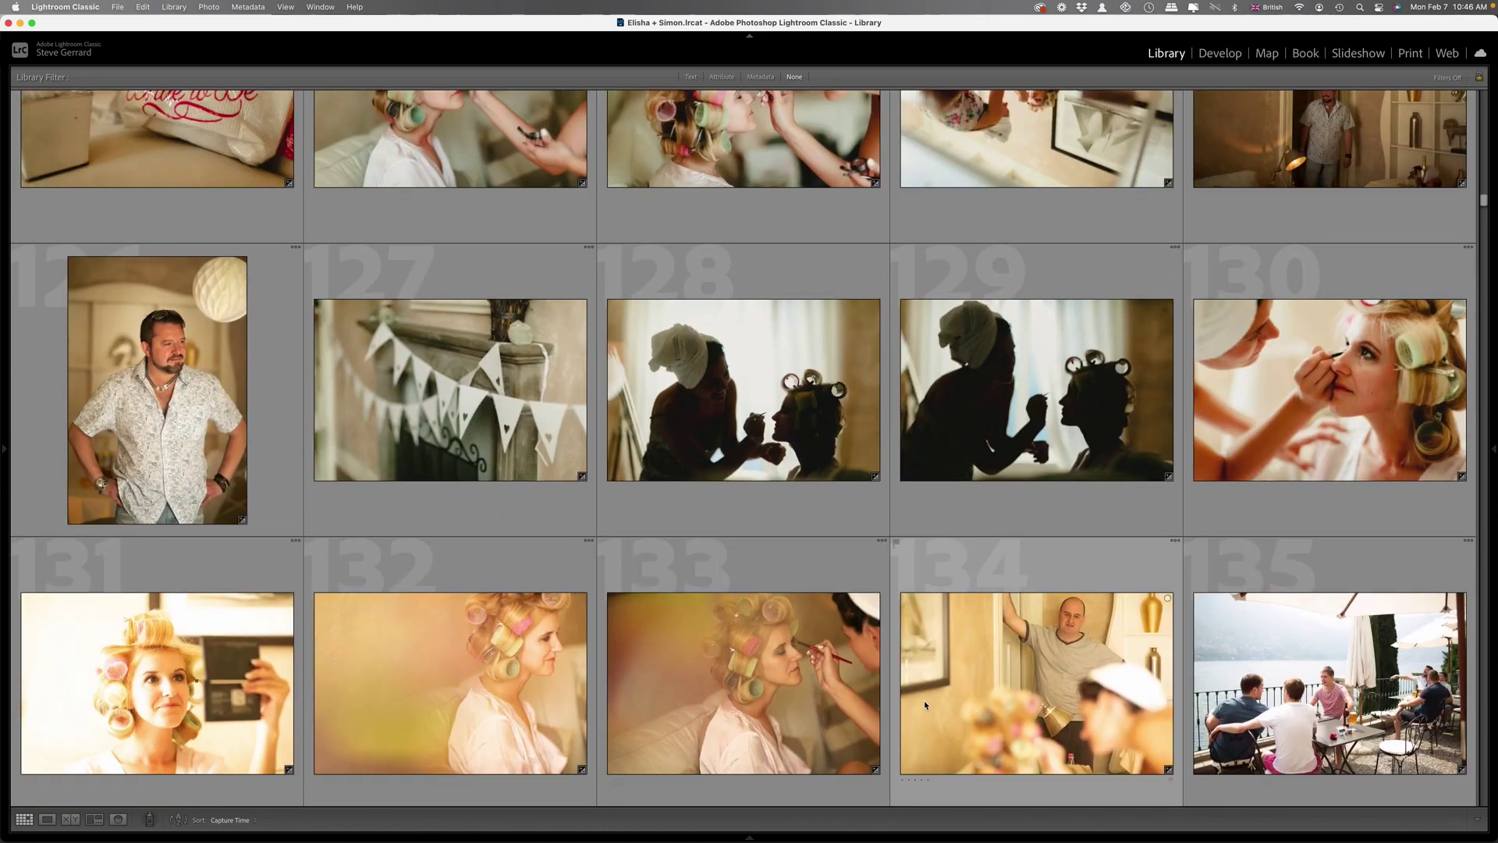
pyautogui.moveTo(924, 704)
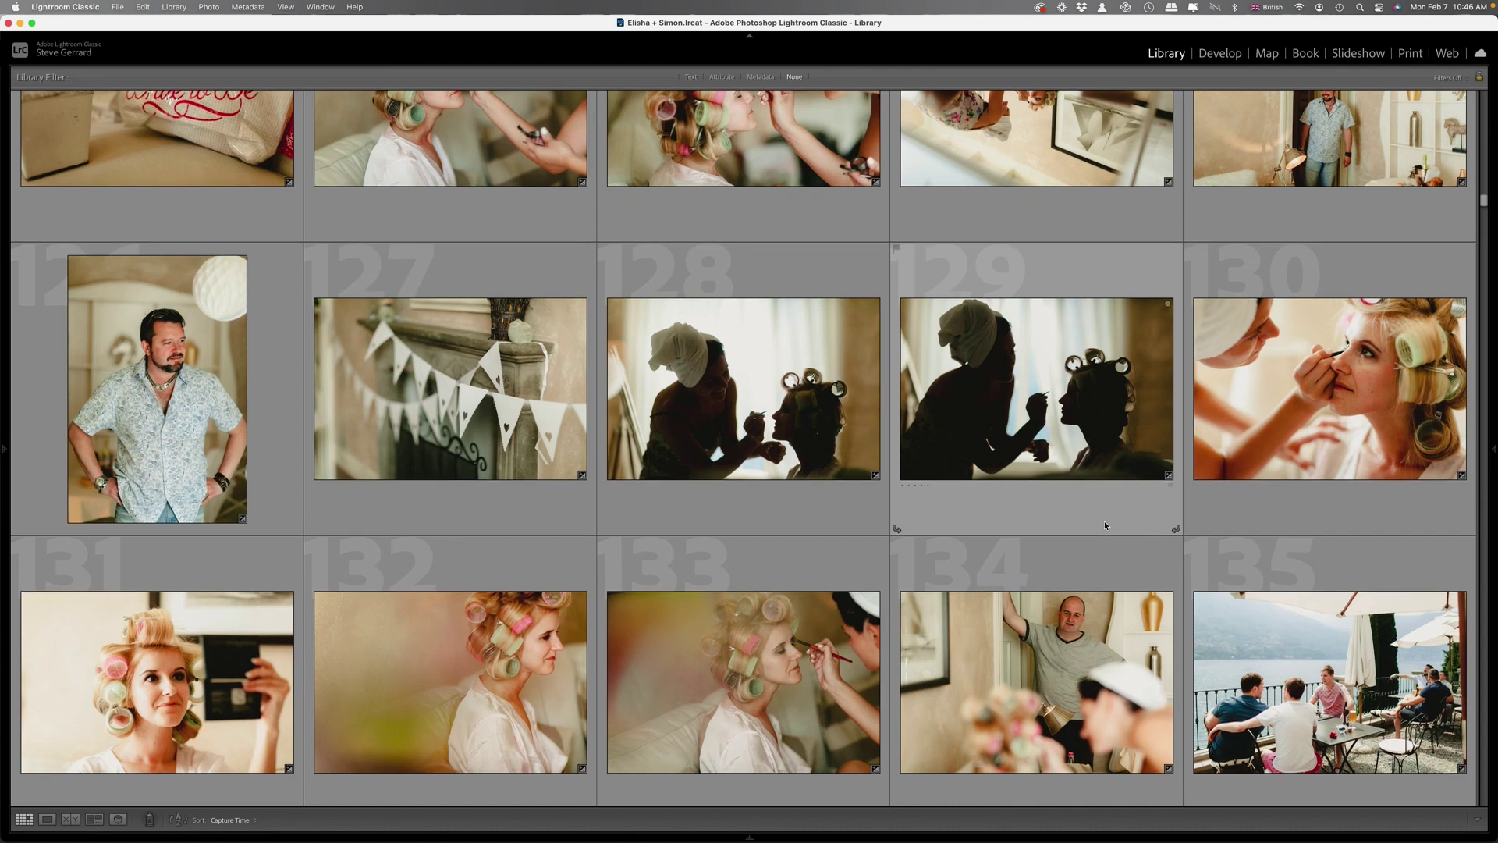
pyautogui.scroll(-3, 1103, 522)
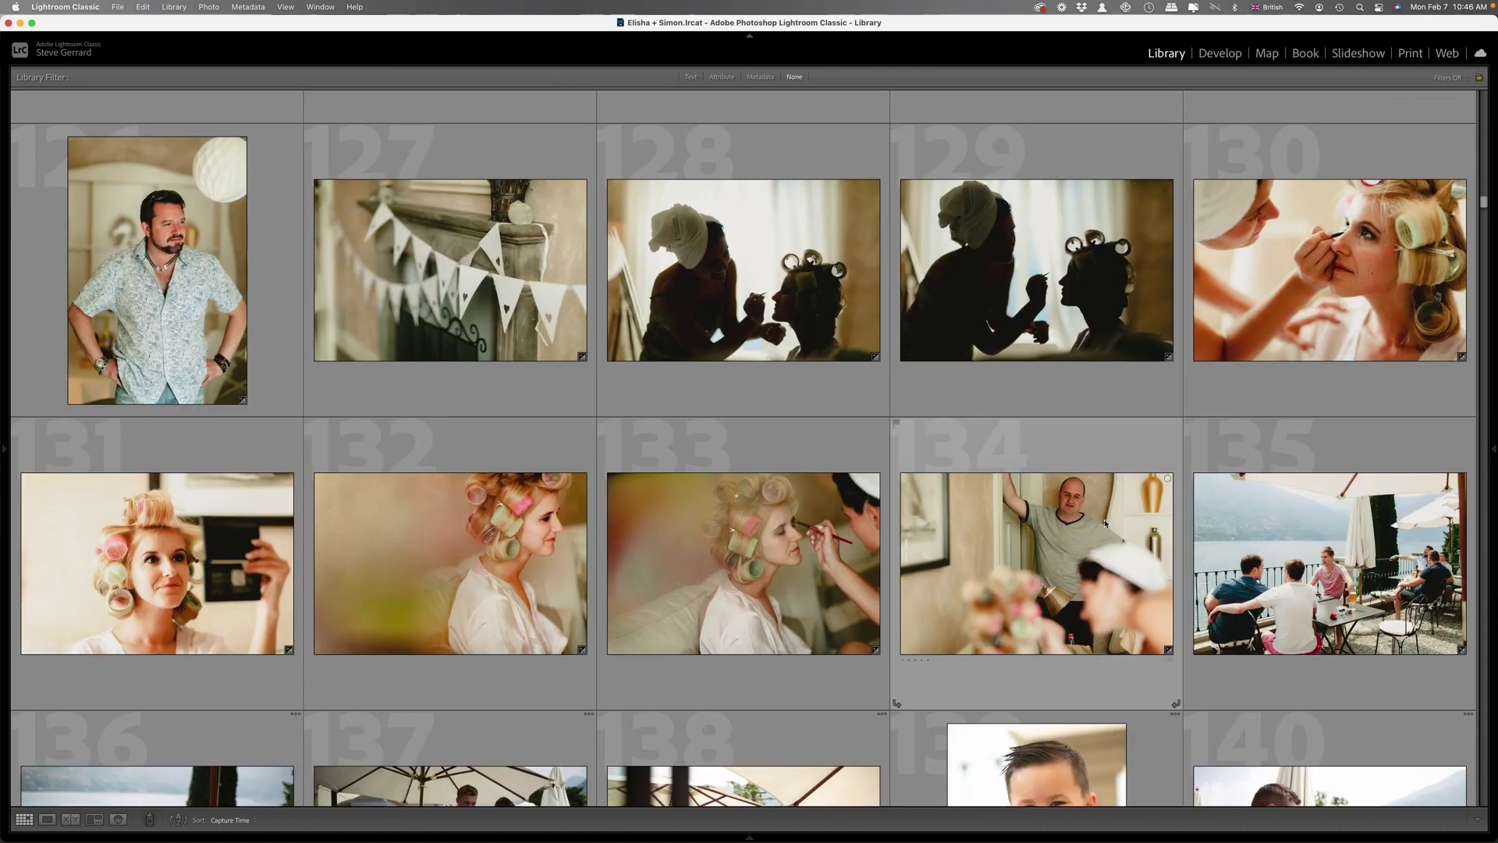
pyautogui.scroll(-5, 1104, 522)
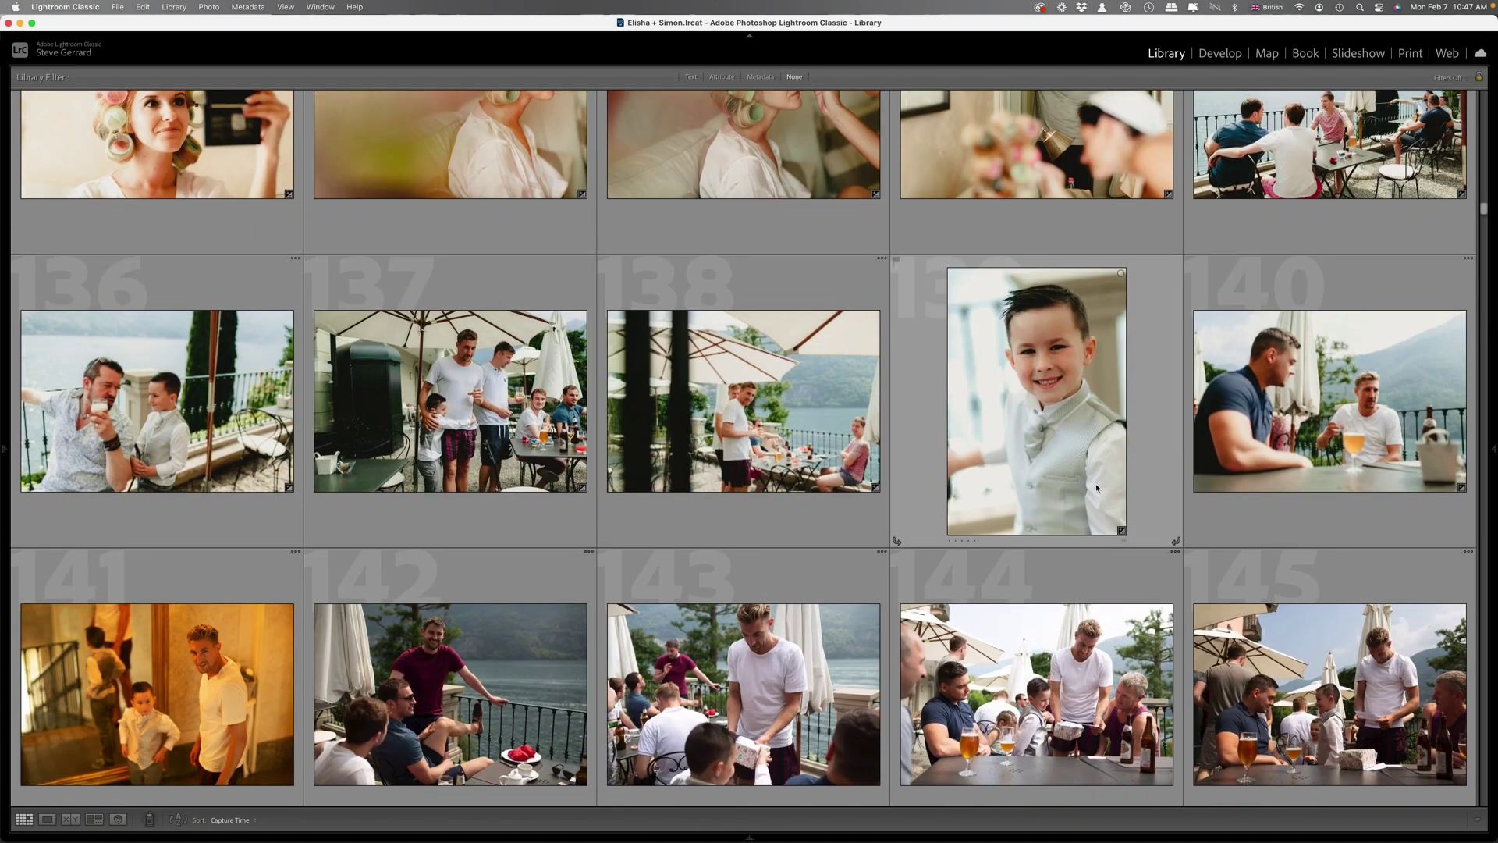
pyautogui.scroll(-5, 1095, 484)
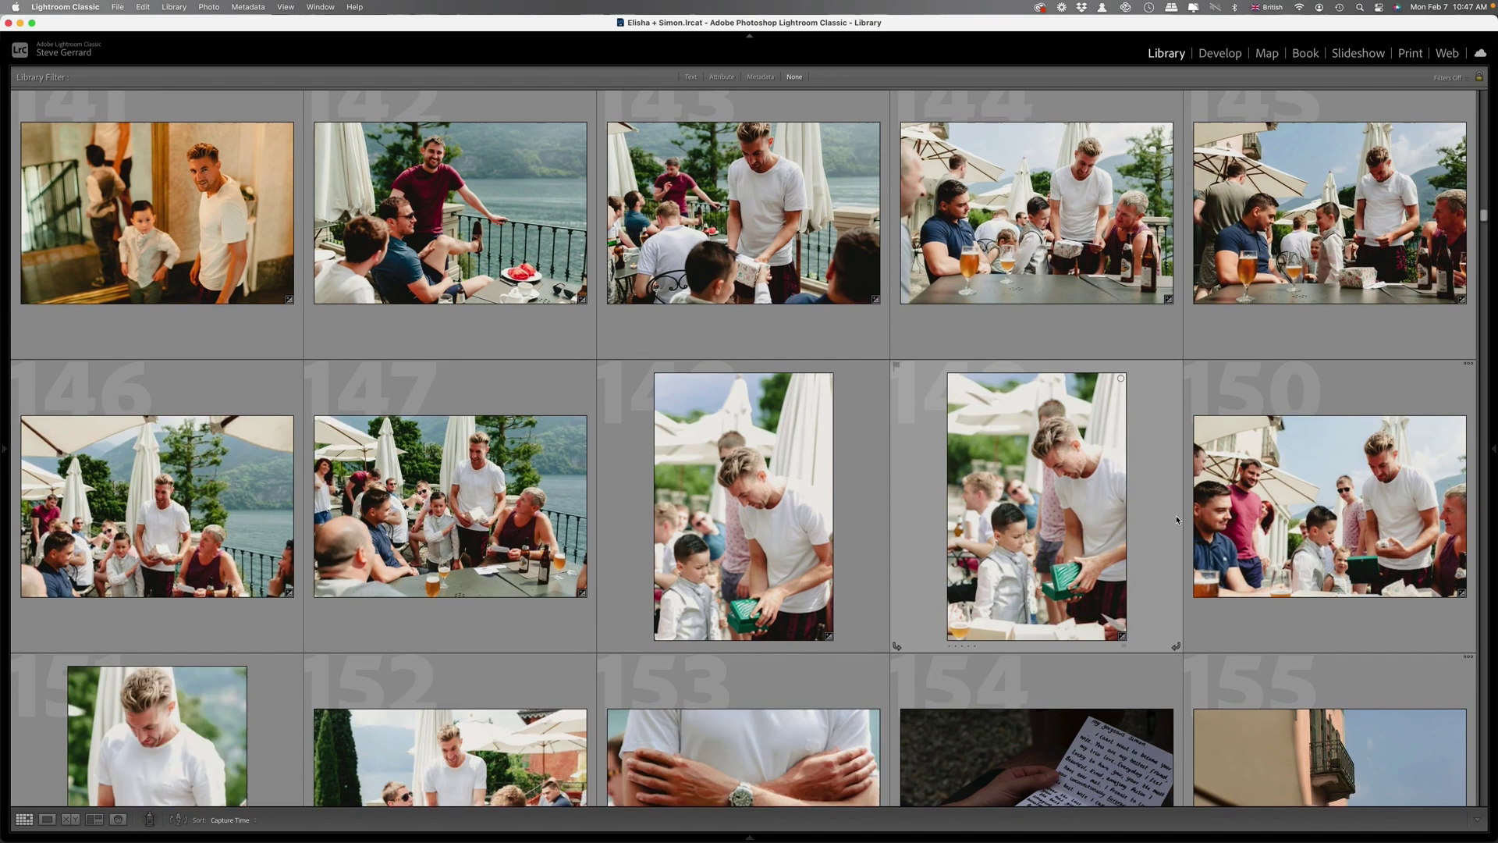
pyautogui.scroll(-3, 1174, 513)
pyautogui.scroll(-10, 1174, 521)
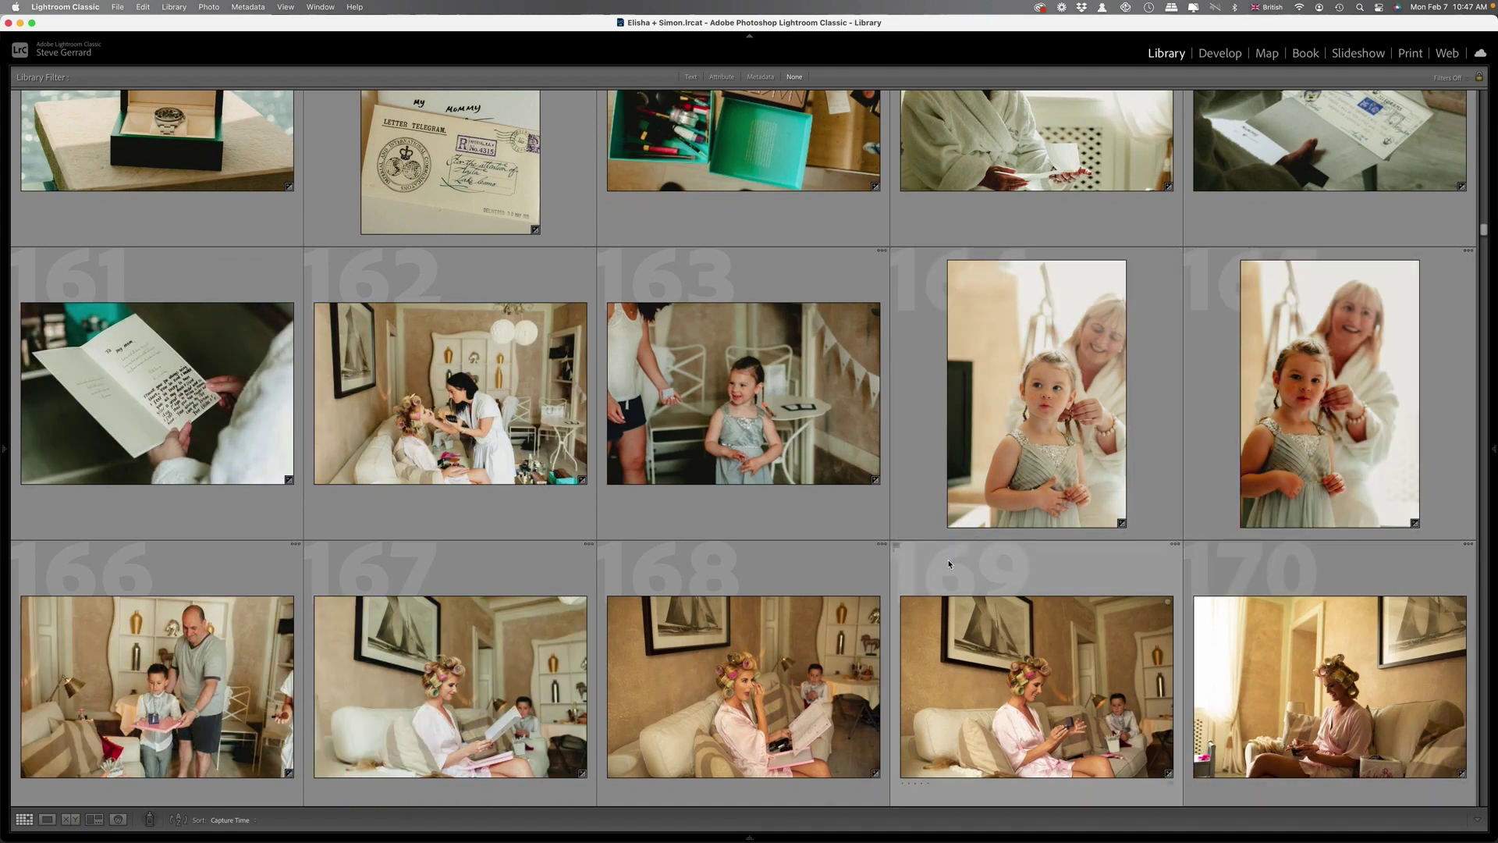
pyautogui.scroll(-3, 949, 564)
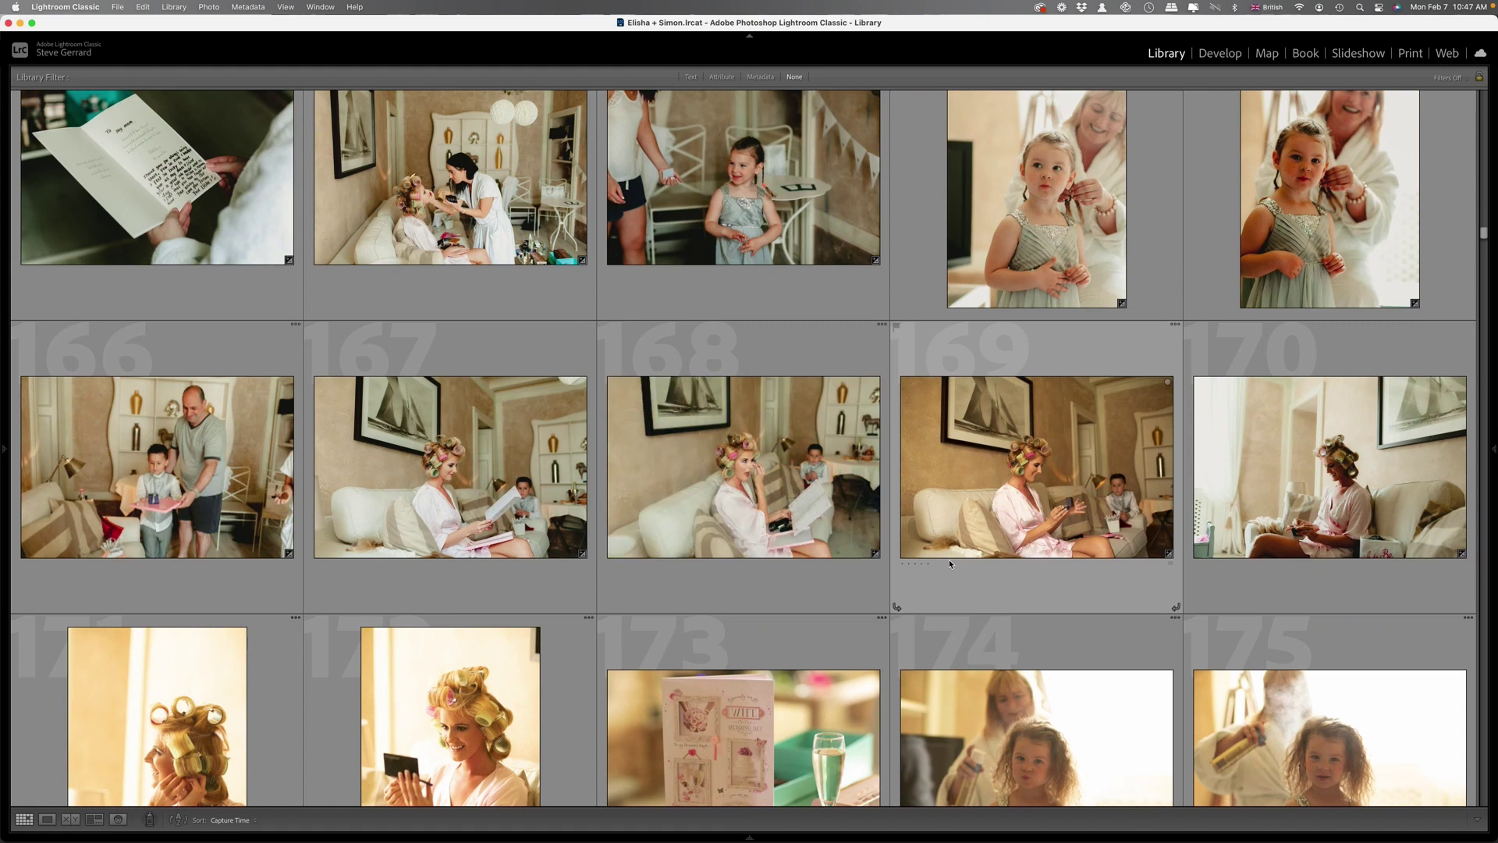
pyautogui.scroll(-6, 949, 562)
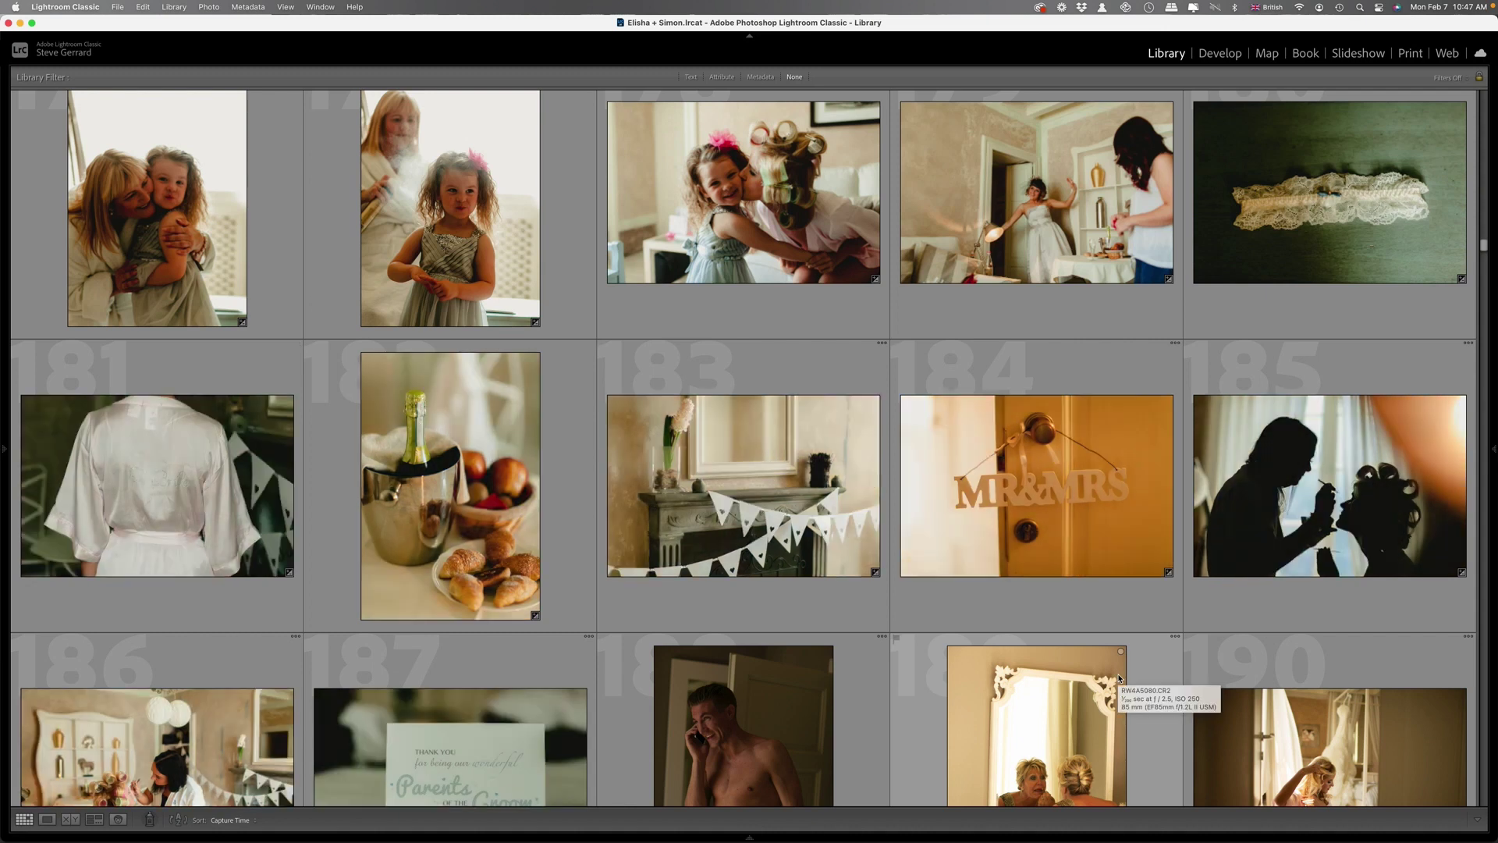
pyautogui.scroll(-2, 1357, 354)
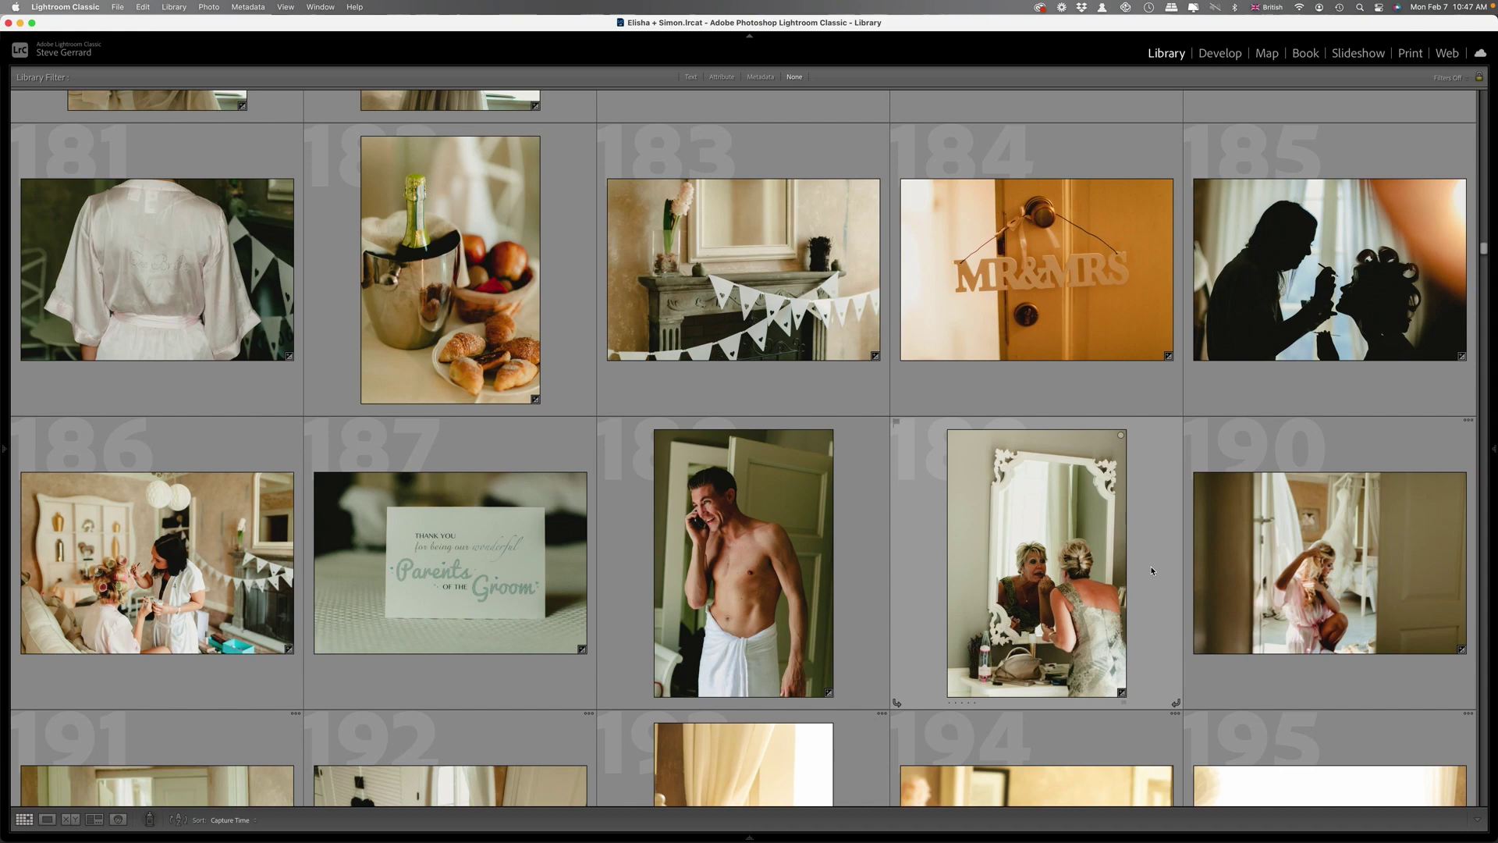
pyautogui.scroll(-15, 1151, 571)
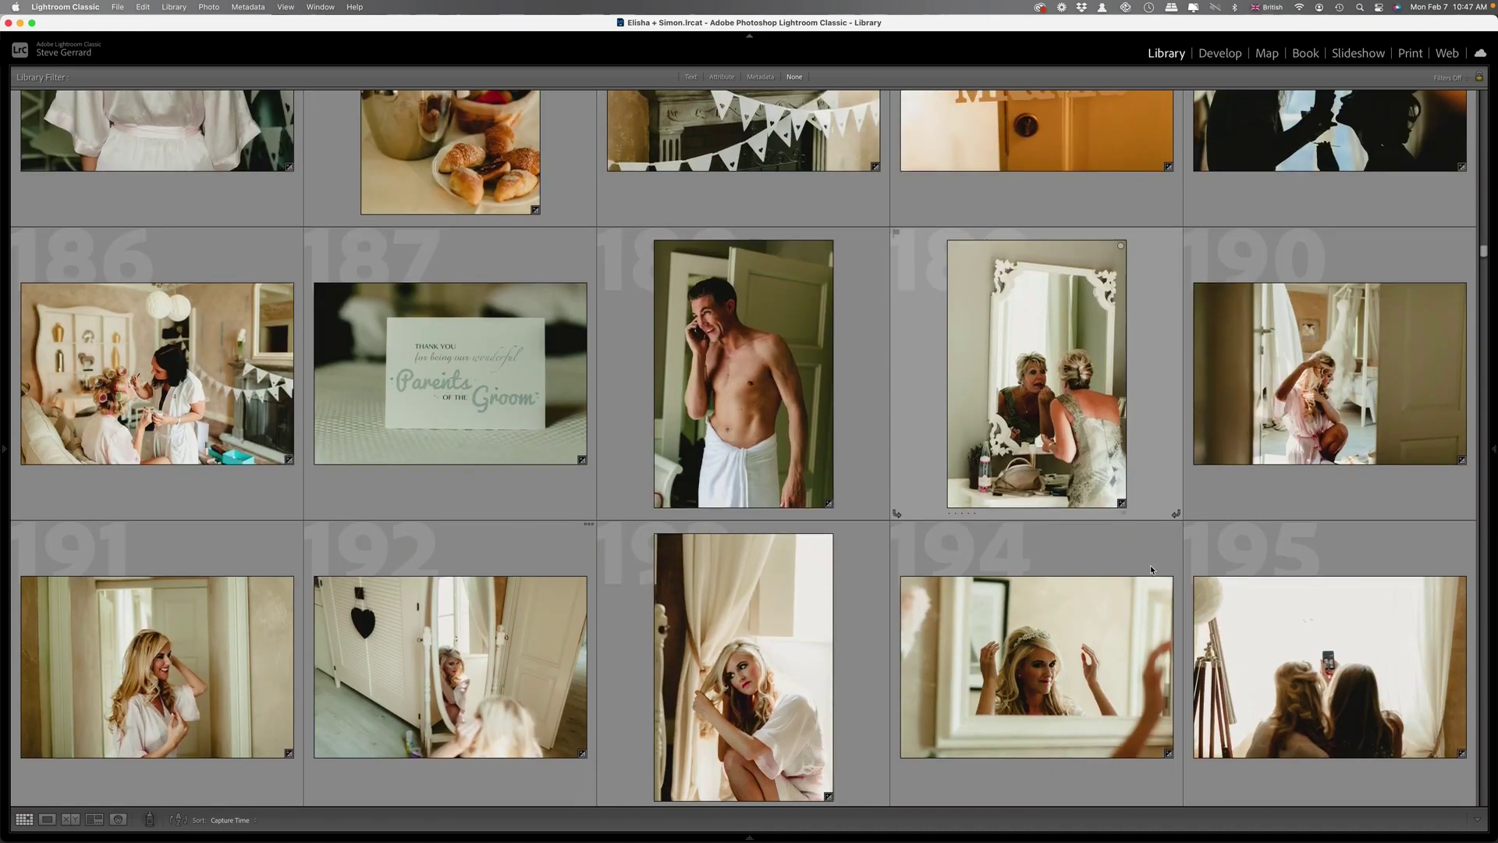
pyautogui.scroll(-8, 1152, 528)
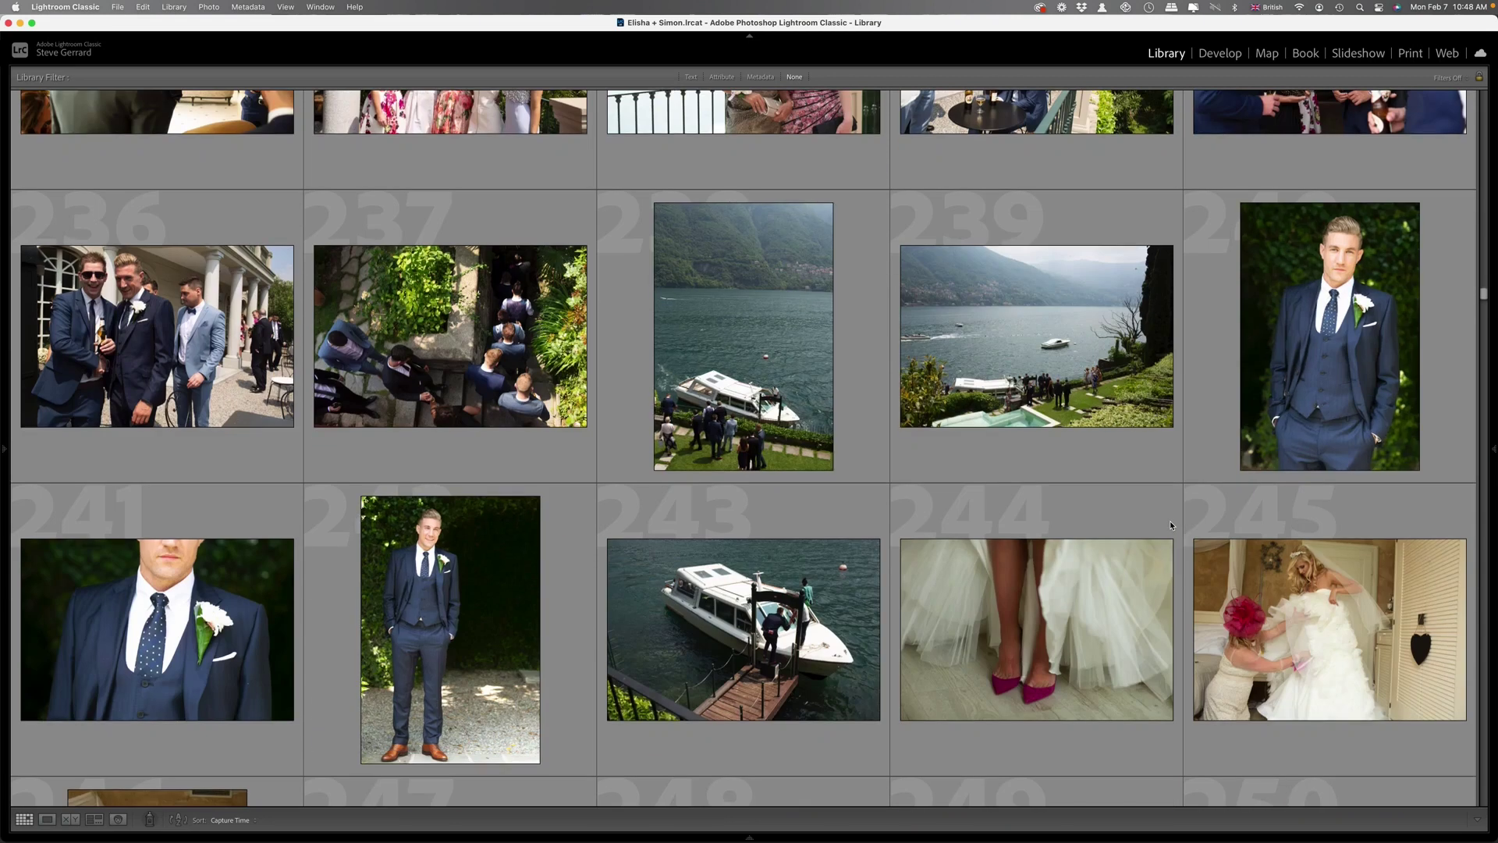
# Scroll through the ceremony images and select photo 370 of guests embracing outside.
pyautogui.scroll(-8, 1168, 521)
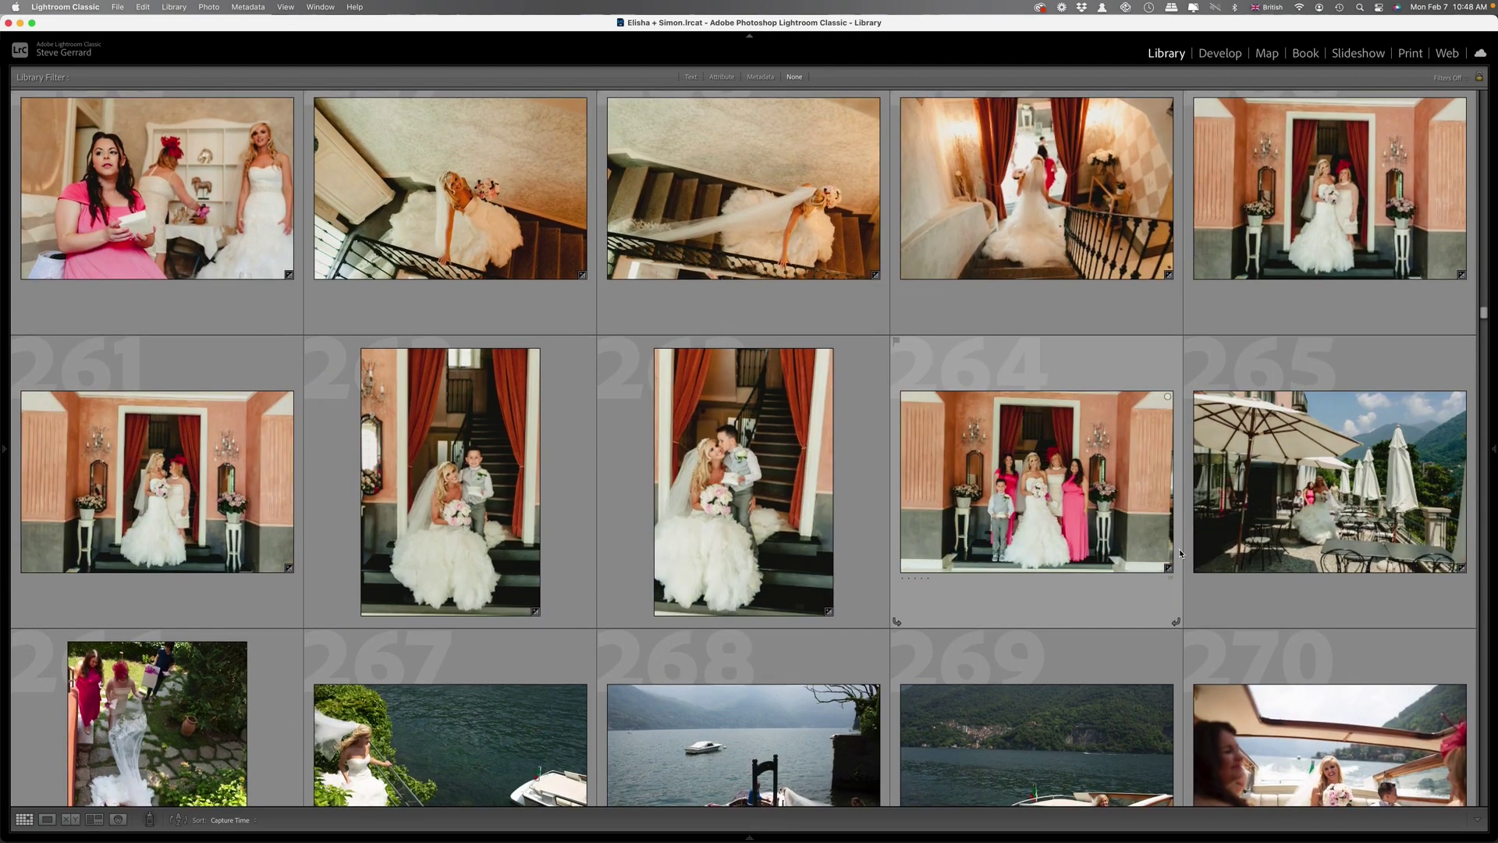
pyautogui.scroll(-20, 1193, 515)
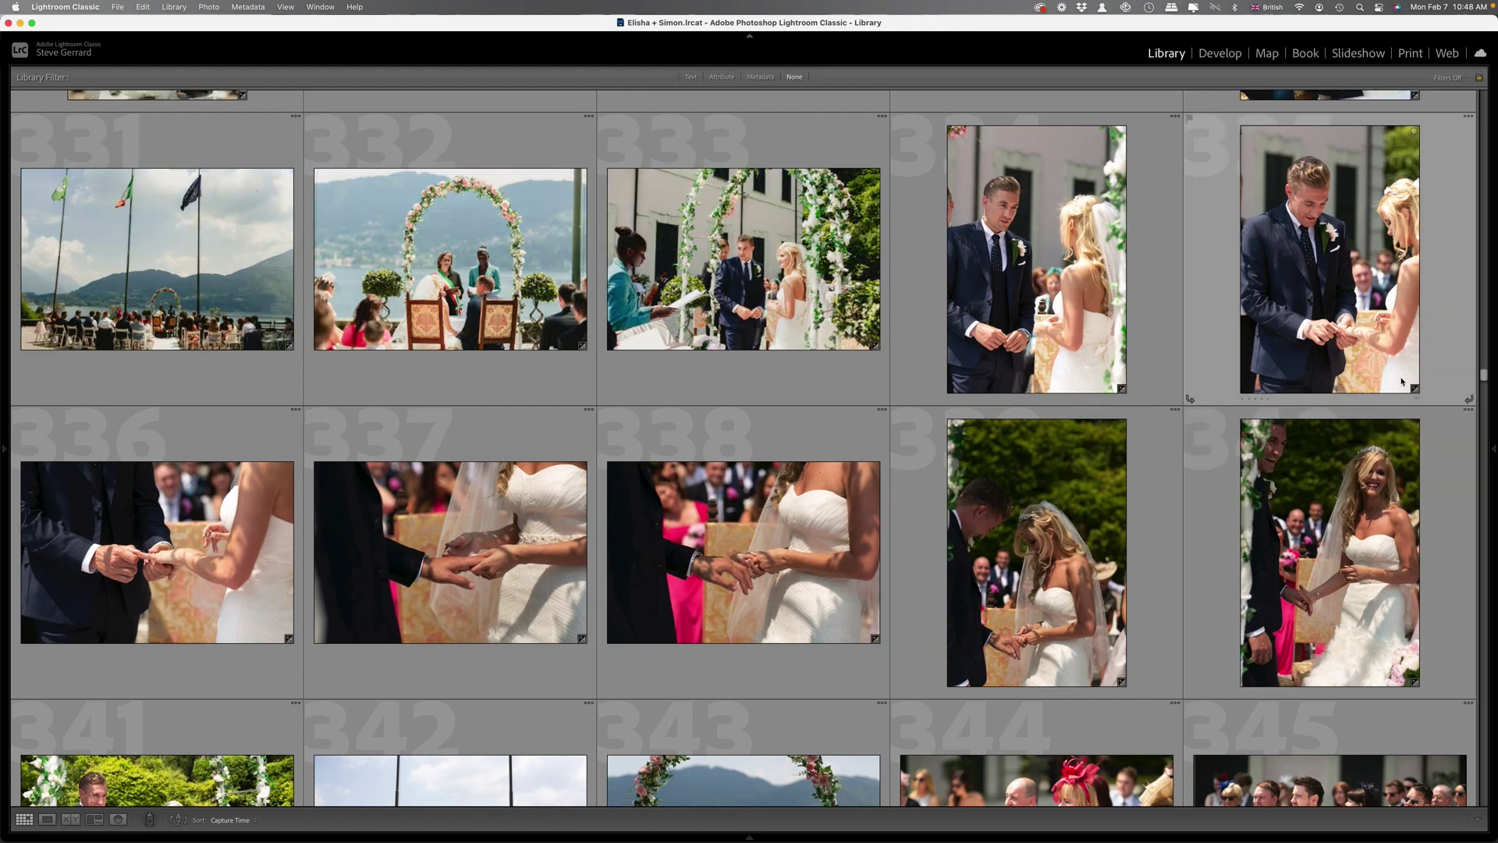
pyautogui.scroll(-10, 1143, 487)
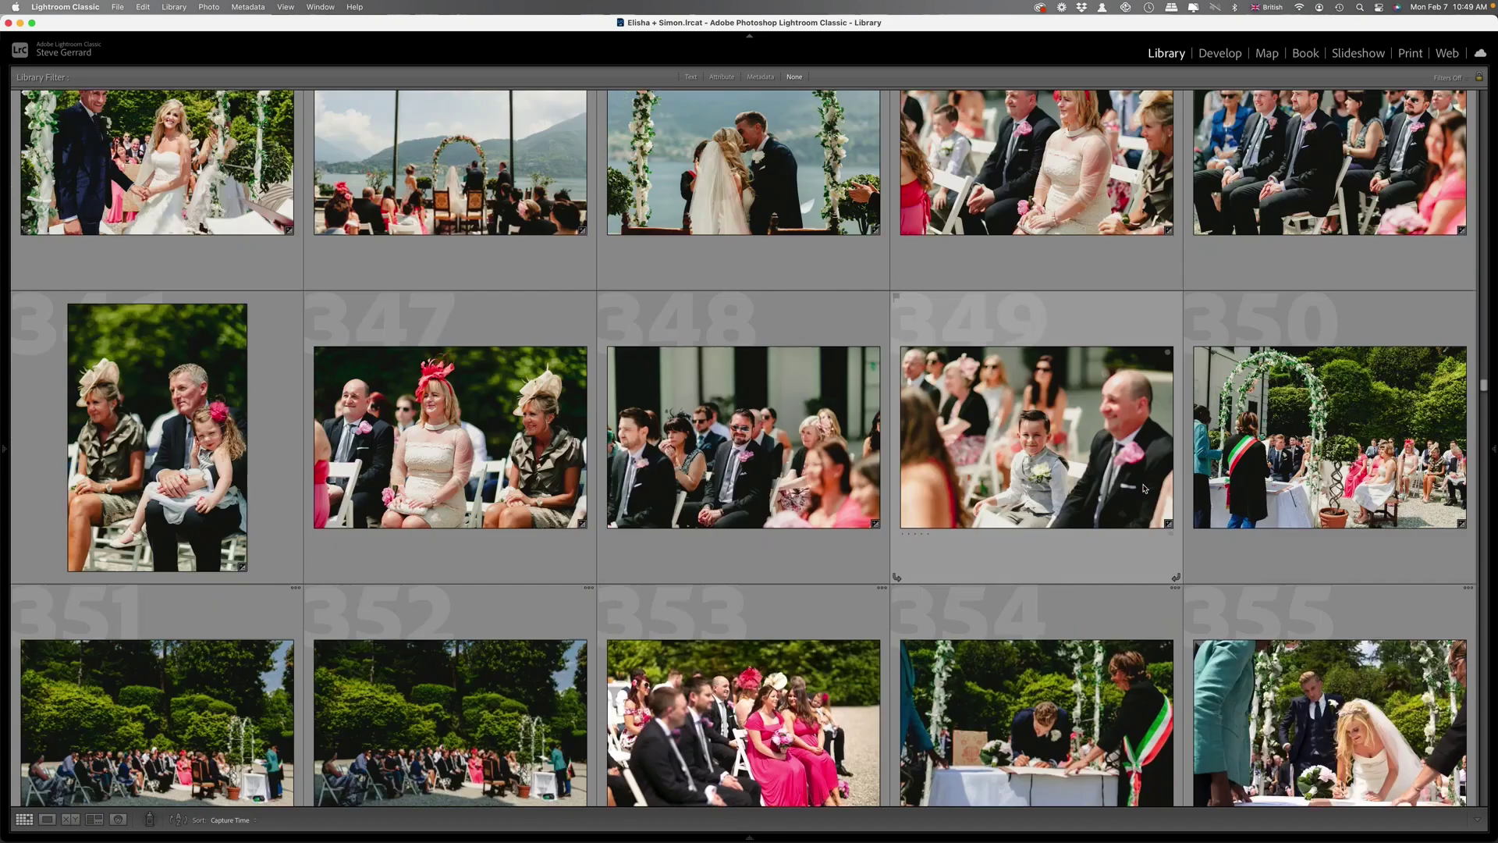
pyautogui.scroll(-4, 1142, 484)
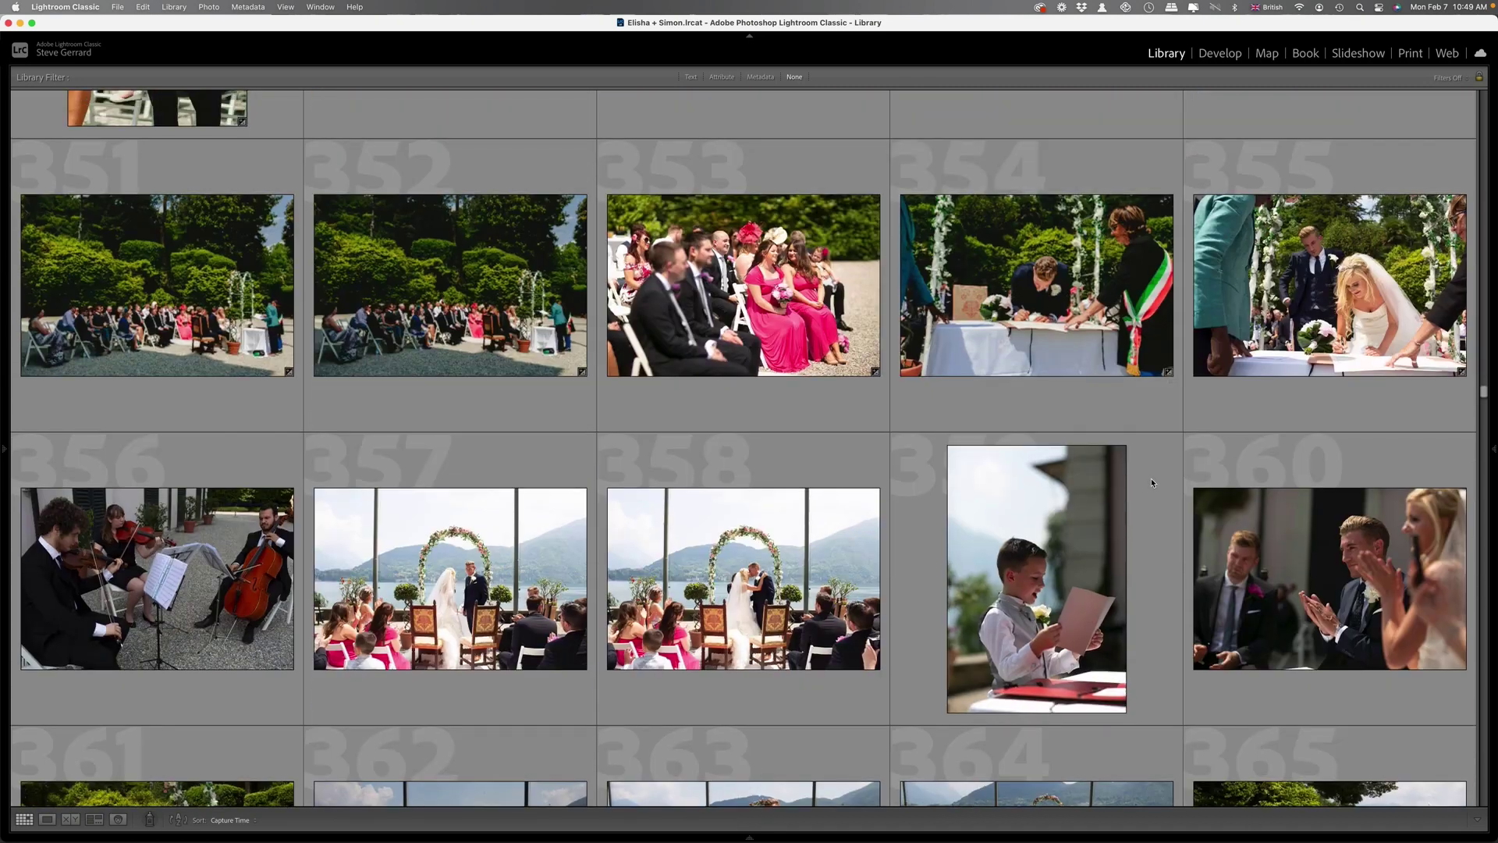
pyautogui.scroll(-3, 1152, 482)
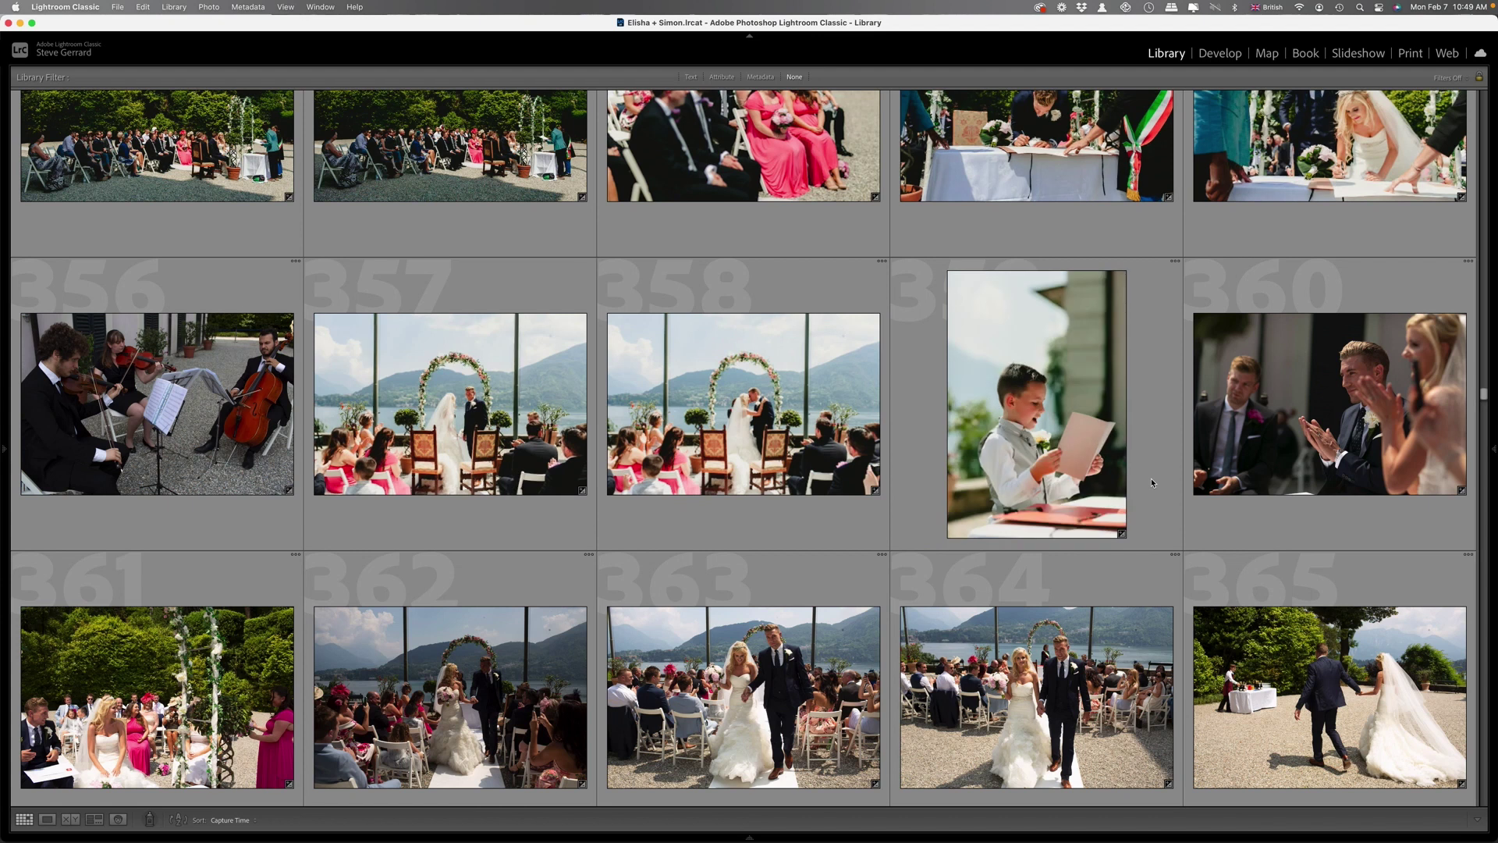
pyautogui.scroll(-3, 1152, 482)
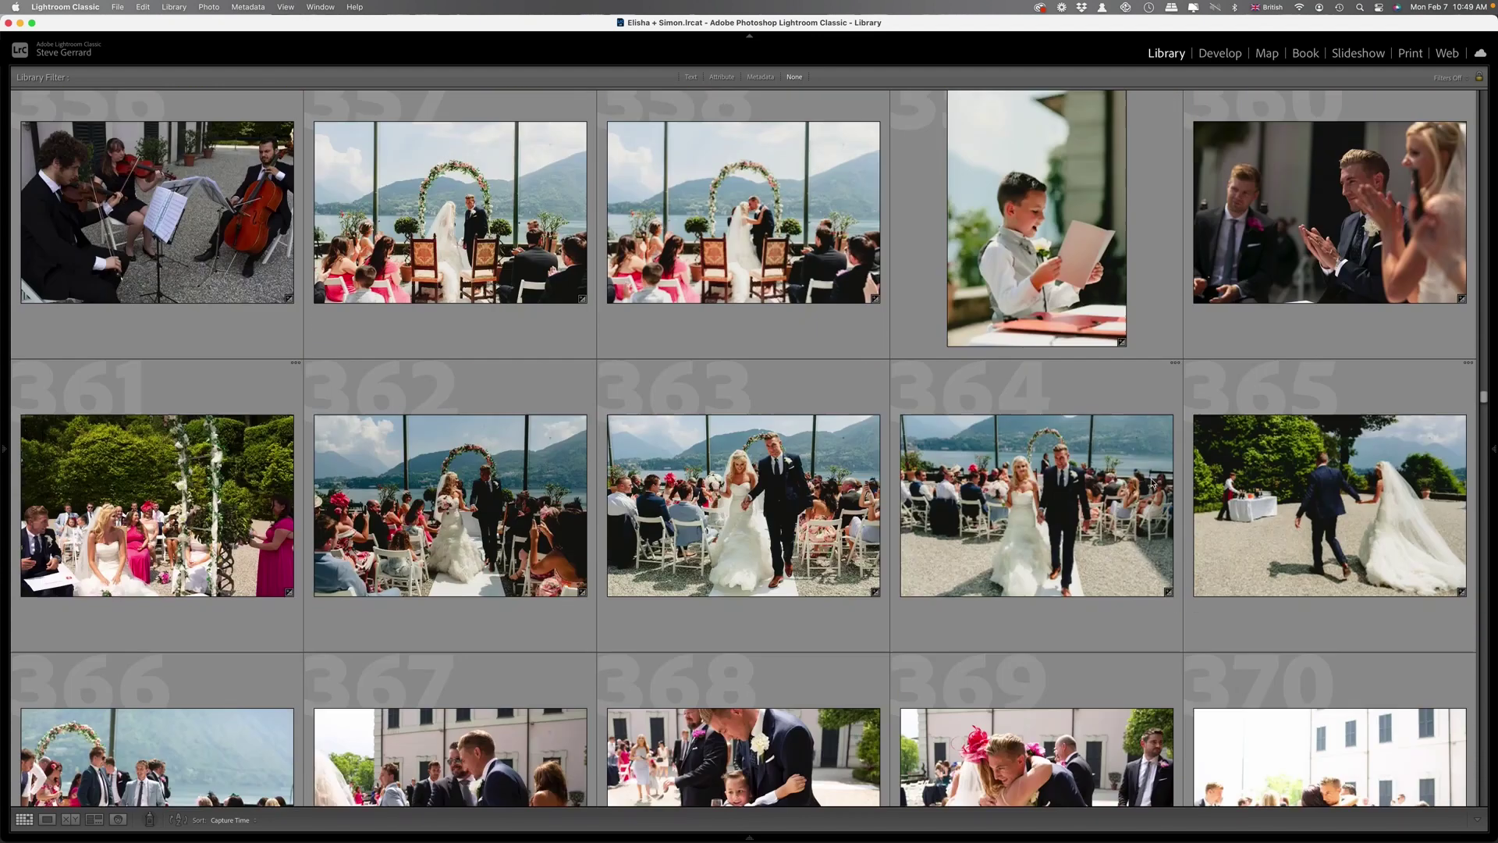
pyautogui.scroll(-3, 1150, 482)
pyautogui.click(1288, 663)
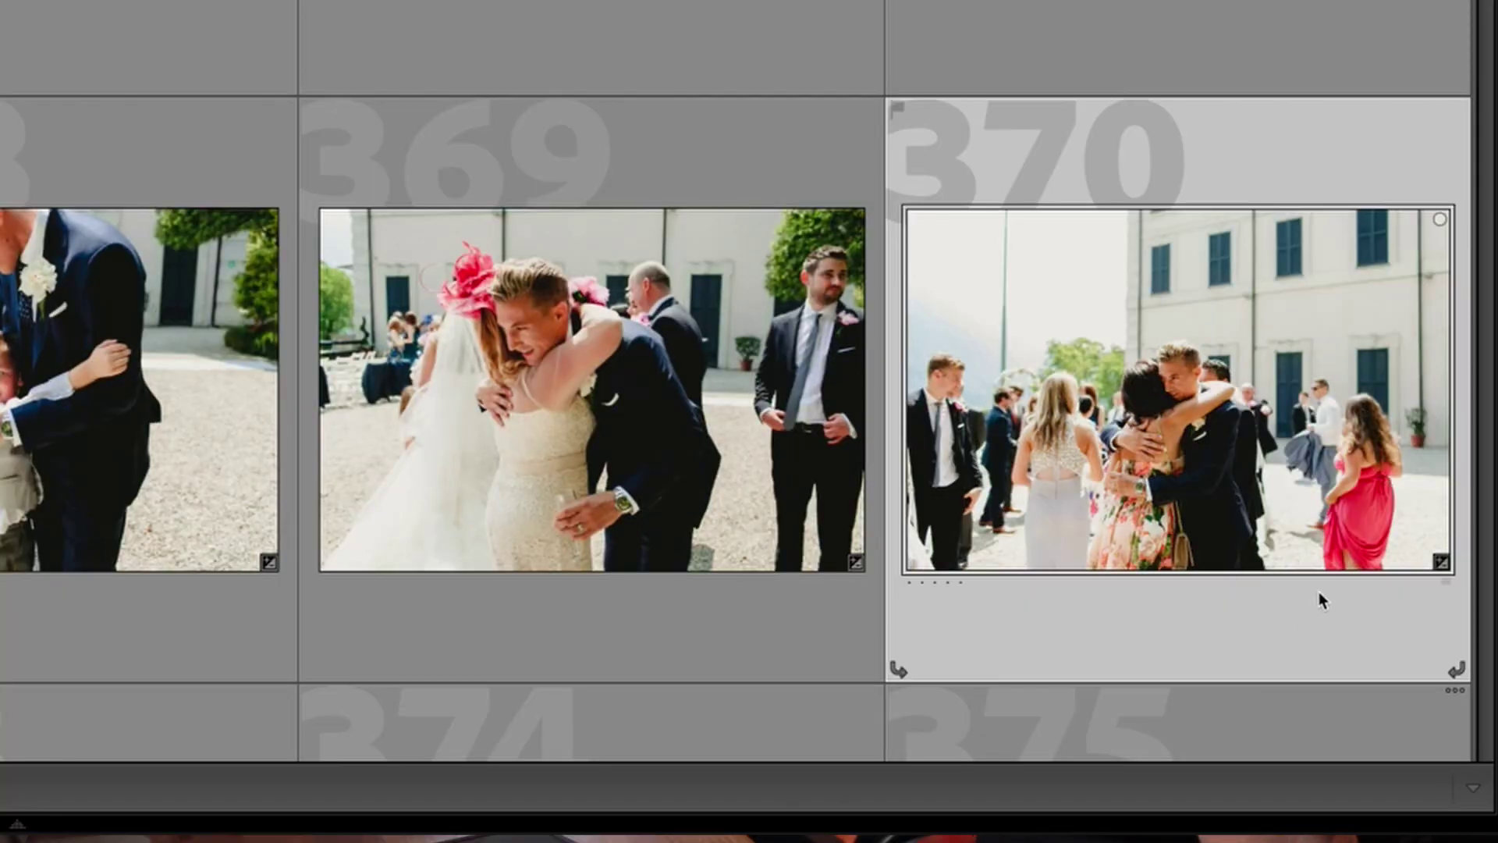
# Scroll to the bridesmaid group shots 436–445 and enlarge grid thumbnails to four per row.
pyautogui.scroll(-5, 1291, 531)
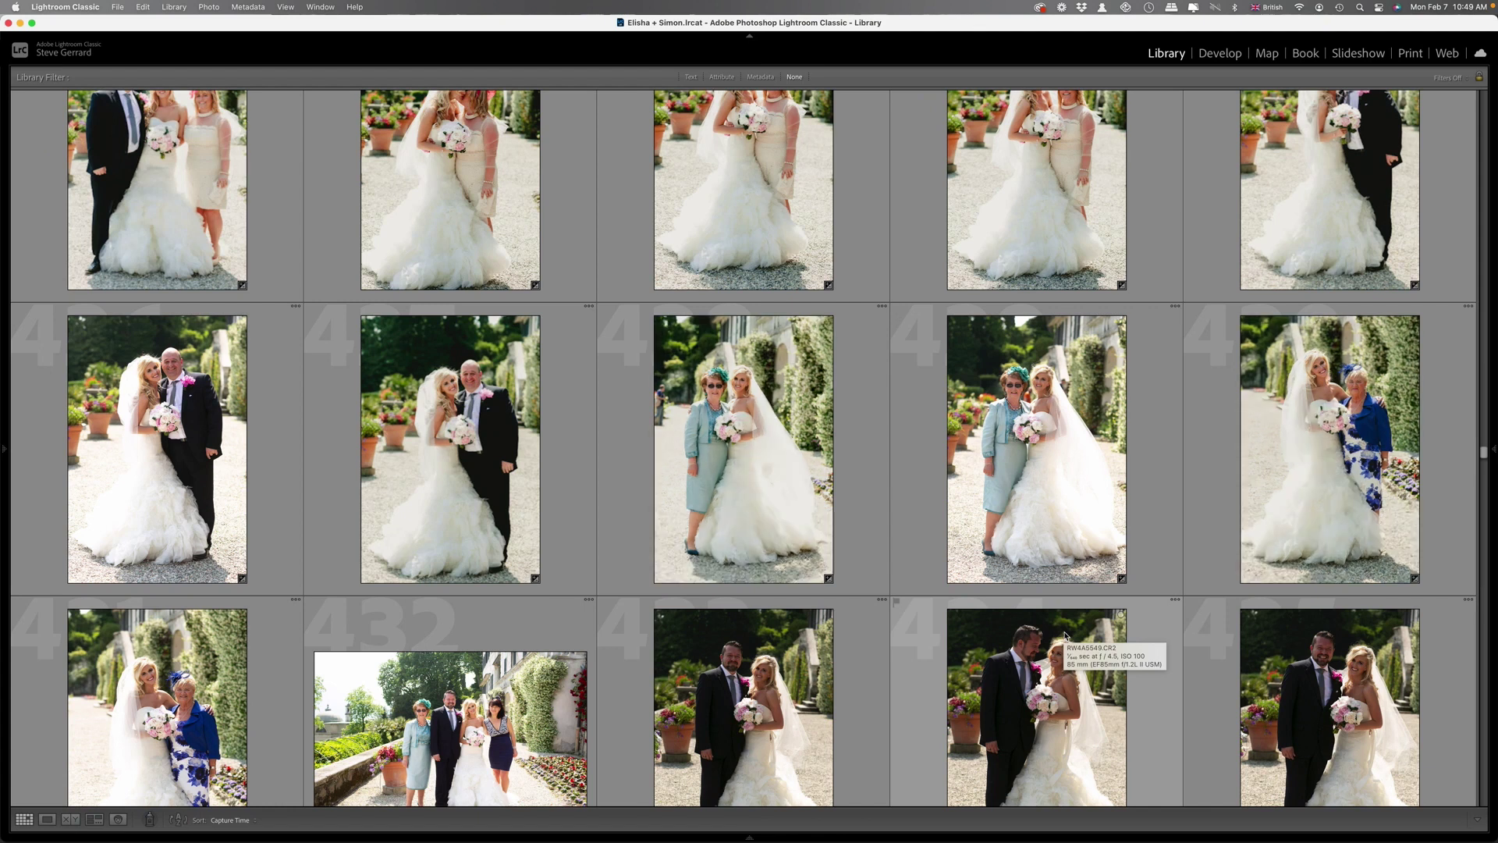
pyautogui.scroll(-5, 1066, 636)
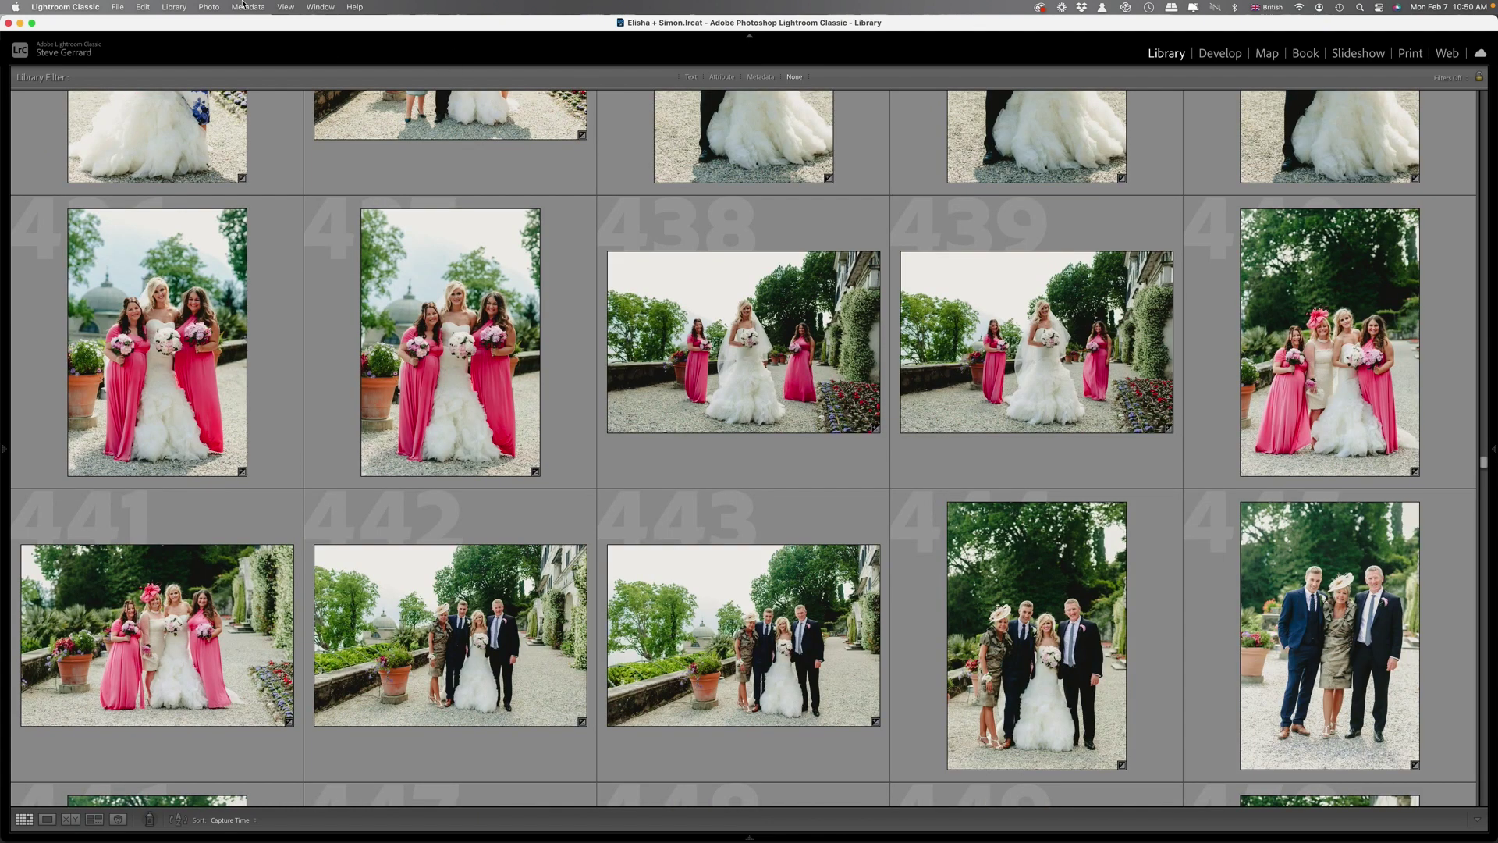
pyautogui.click(284, 6)
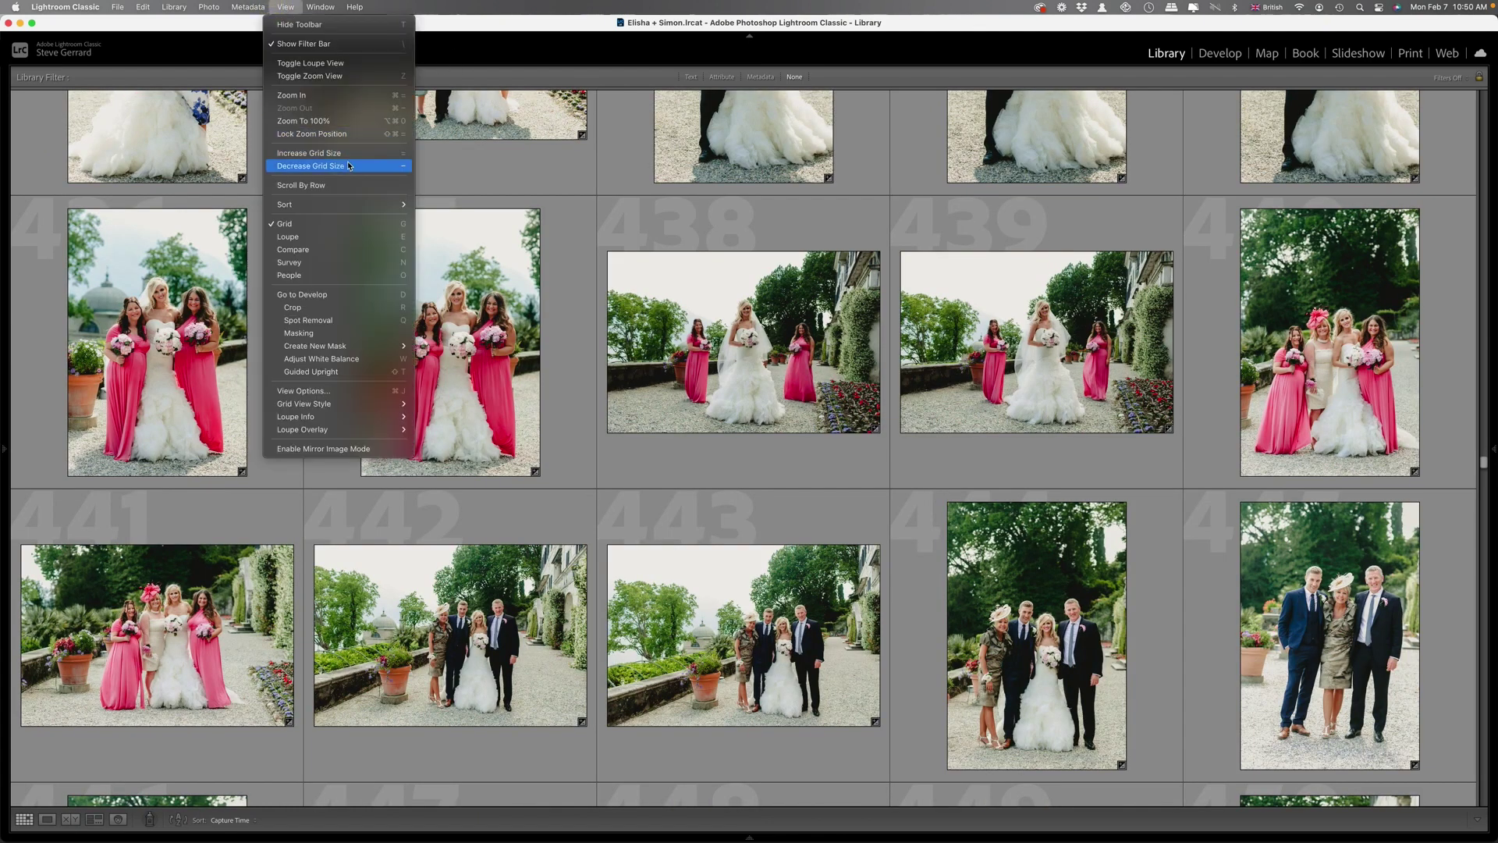
pyautogui.click(353, 155)
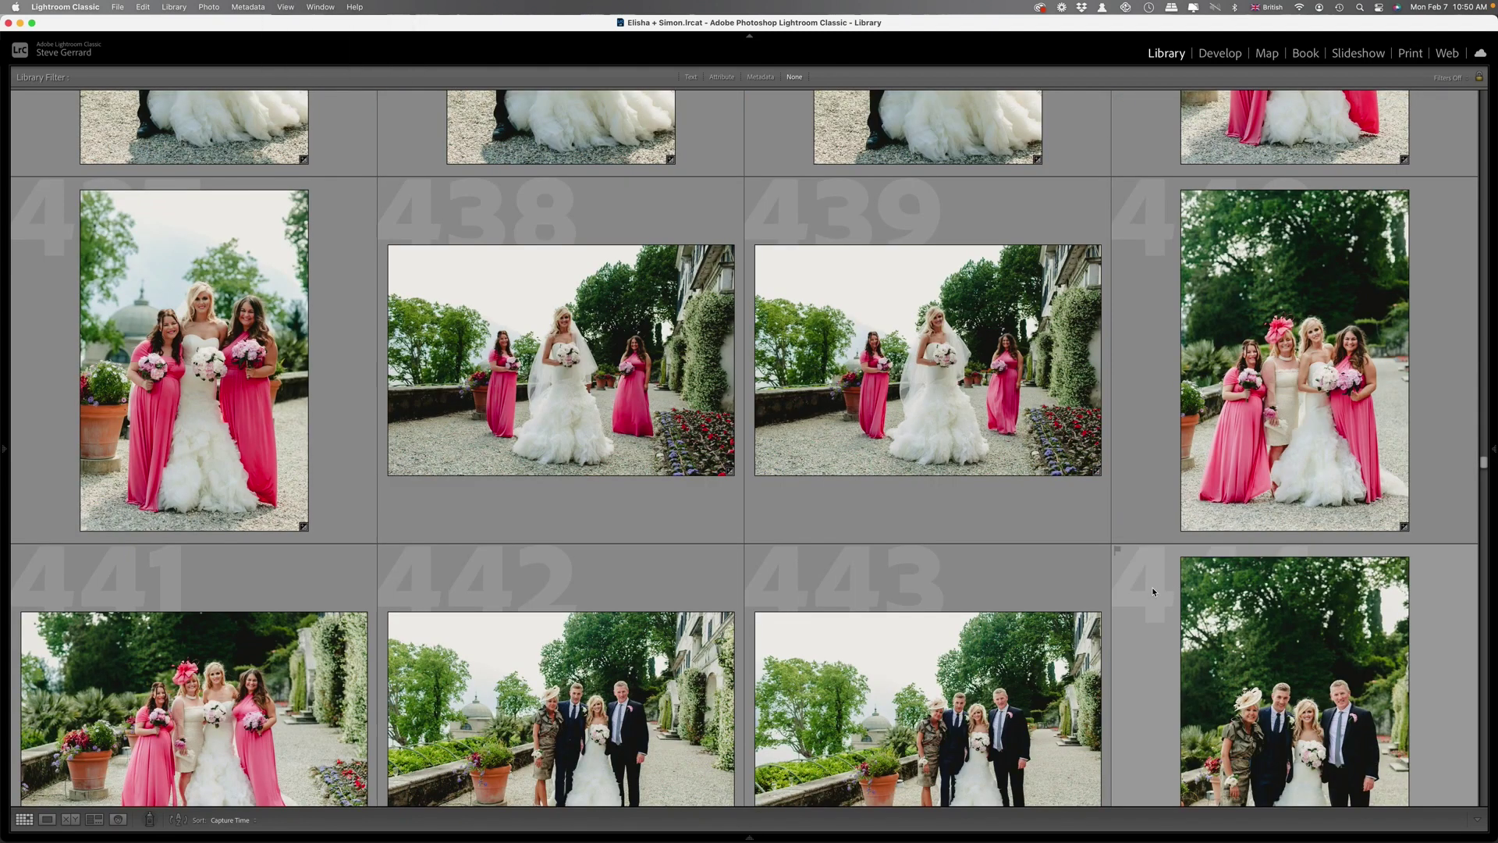
# Scroll the grid down past the couple portraits by the shuttered villa wall around 525–528.
pyautogui.scroll(-5, 1154, 591)
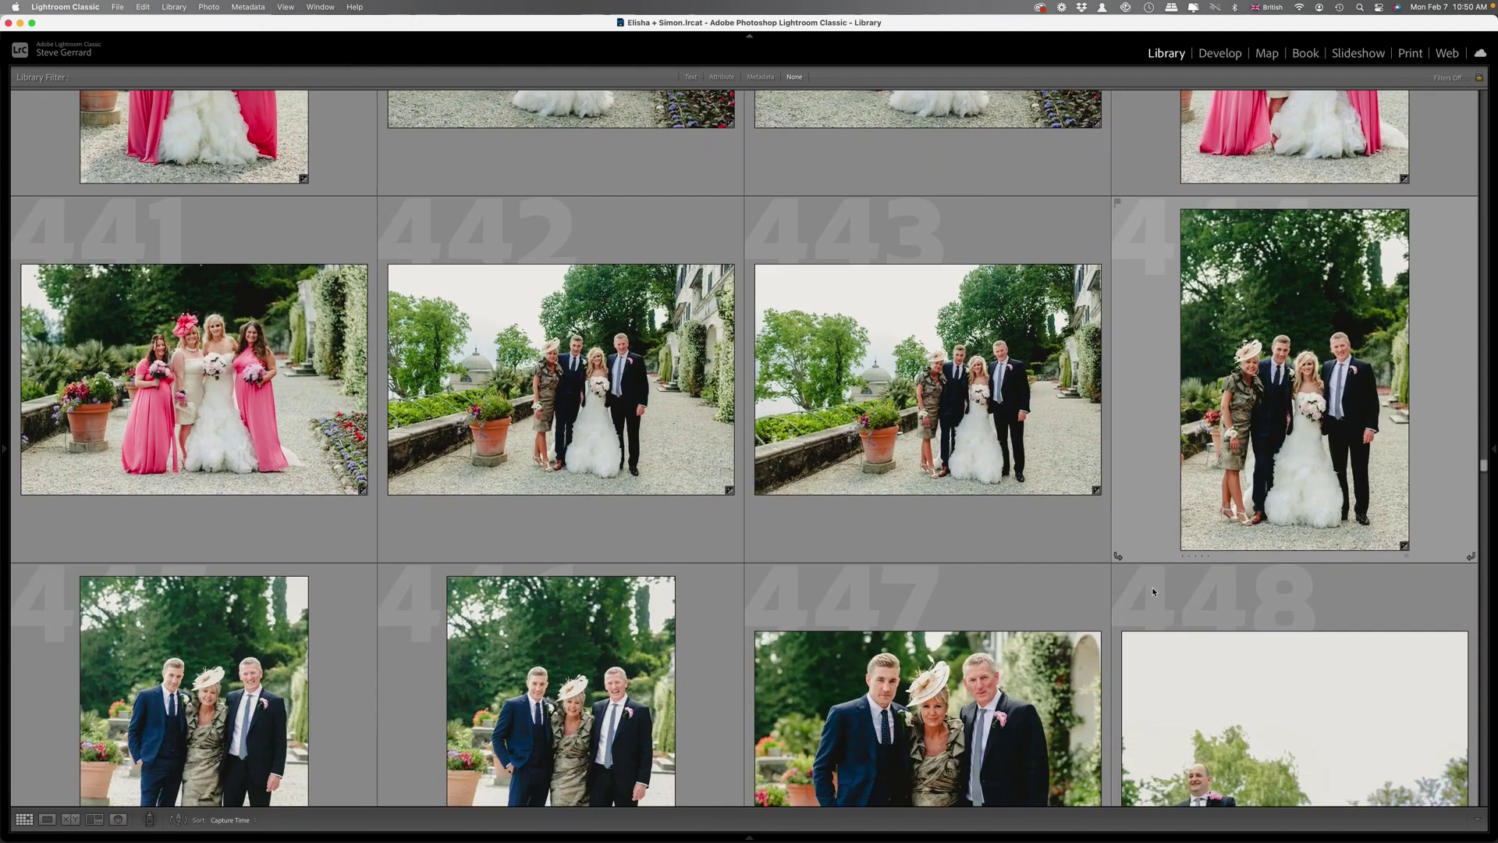
pyautogui.scroll(-5, 1152, 587)
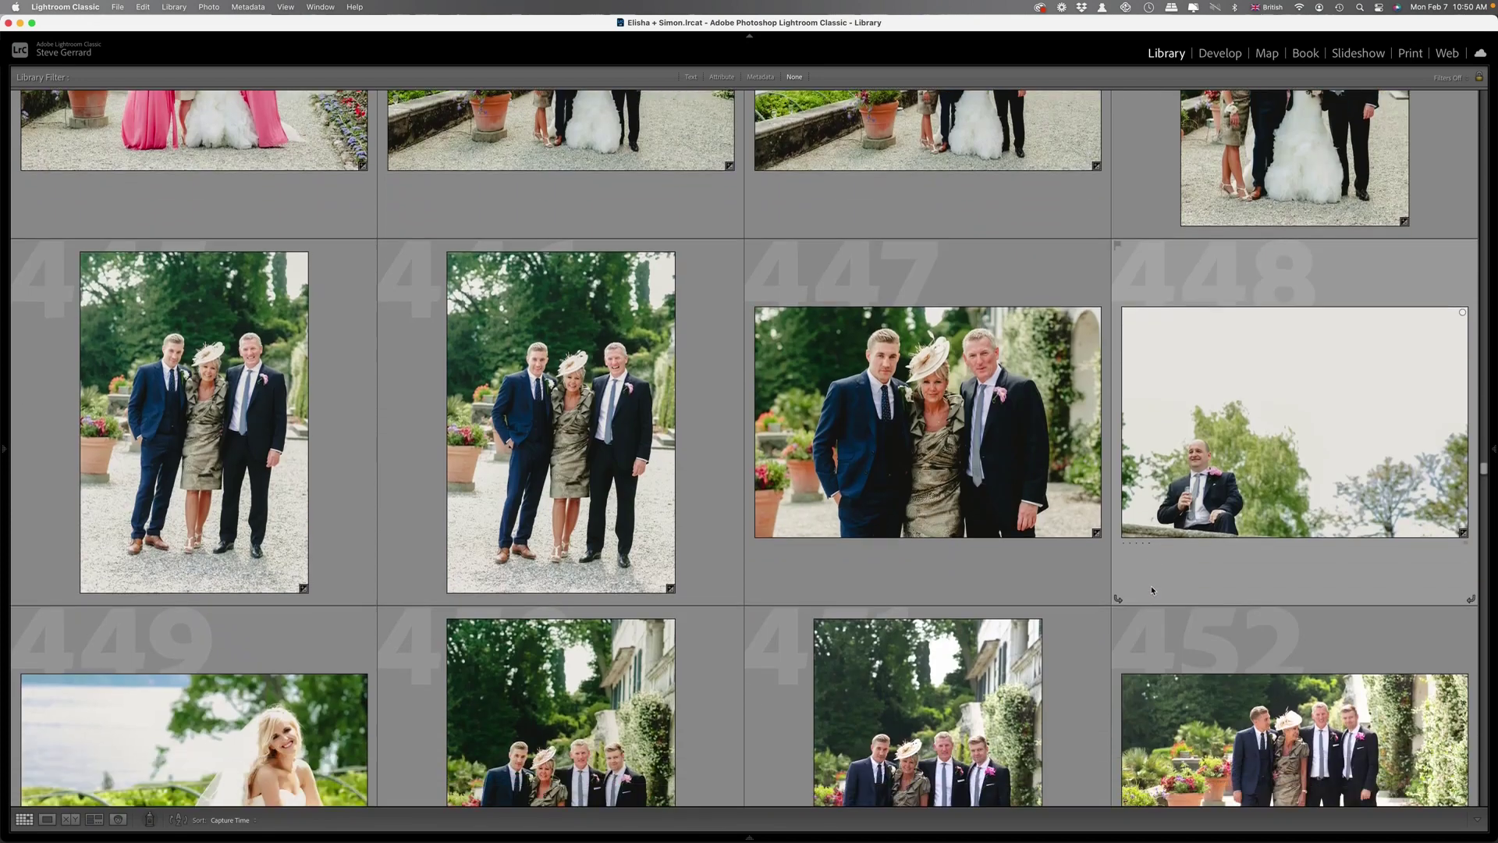
pyautogui.scroll(-5, 1131, 575)
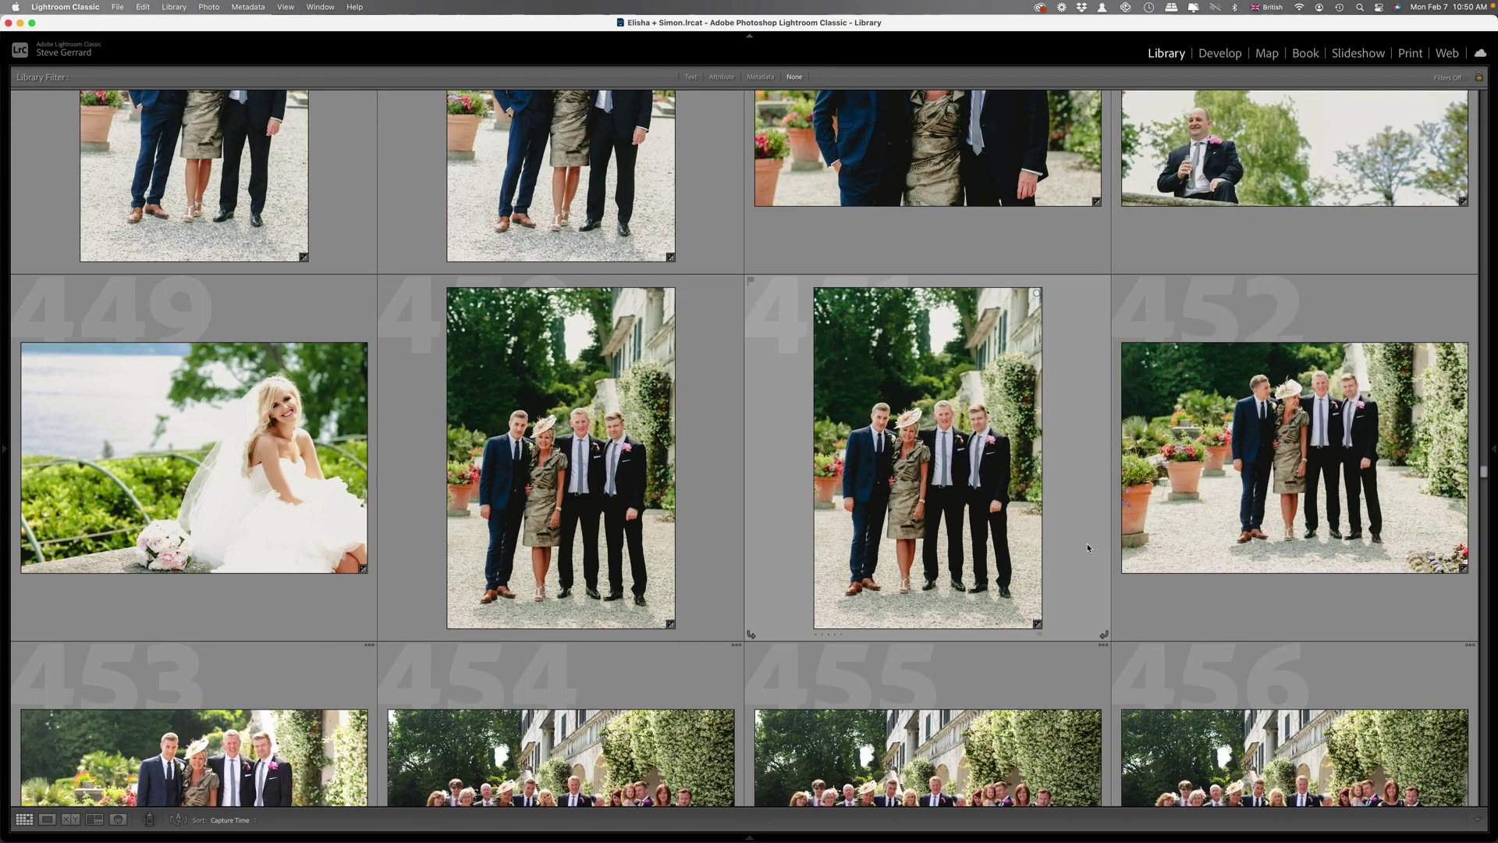
pyautogui.scroll(-5, 1088, 548)
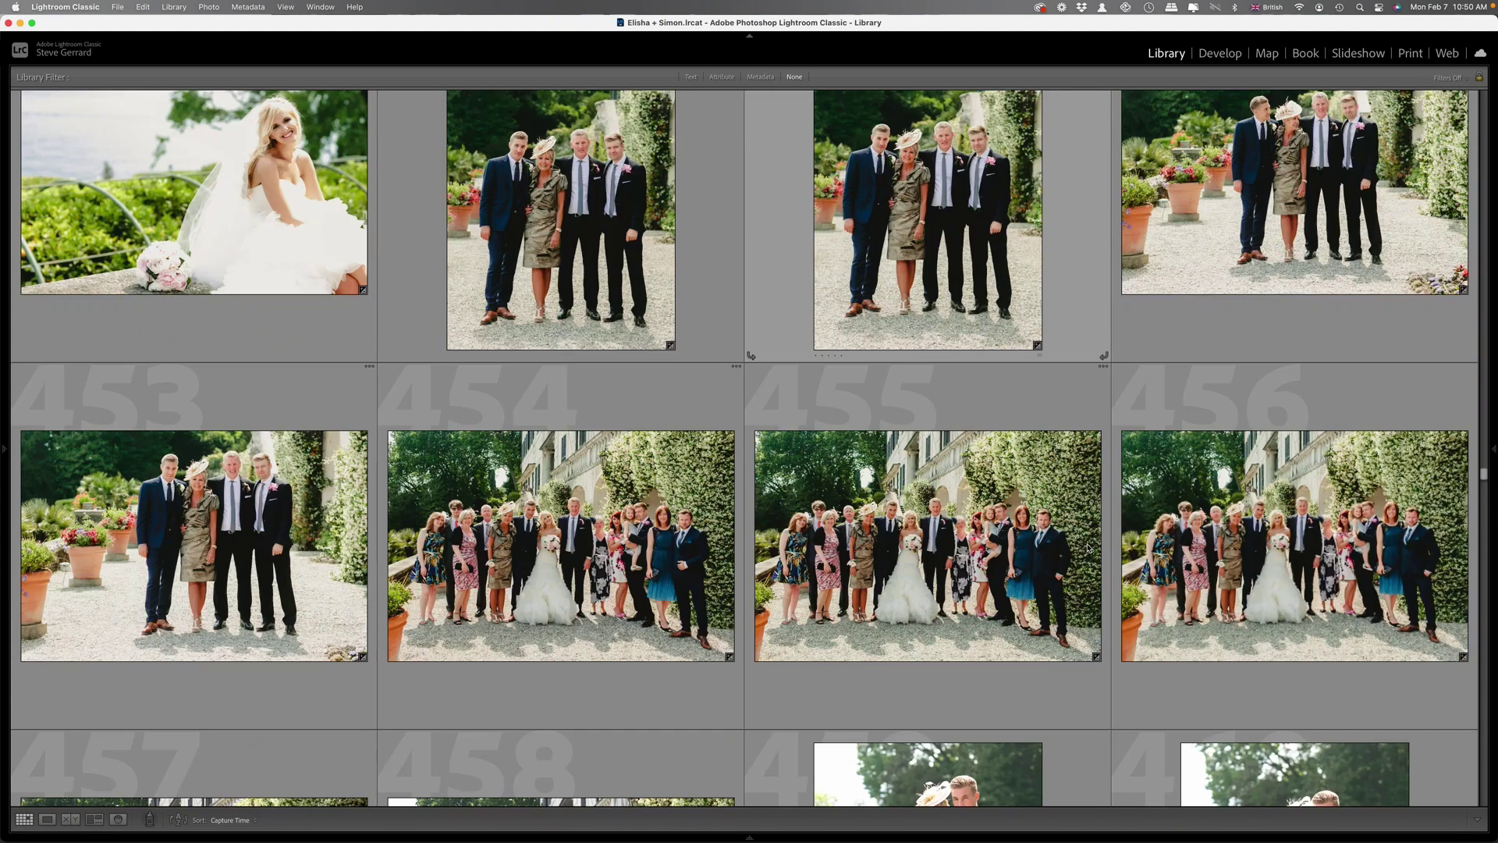
pyautogui.scroll(-5, 1088, 548)
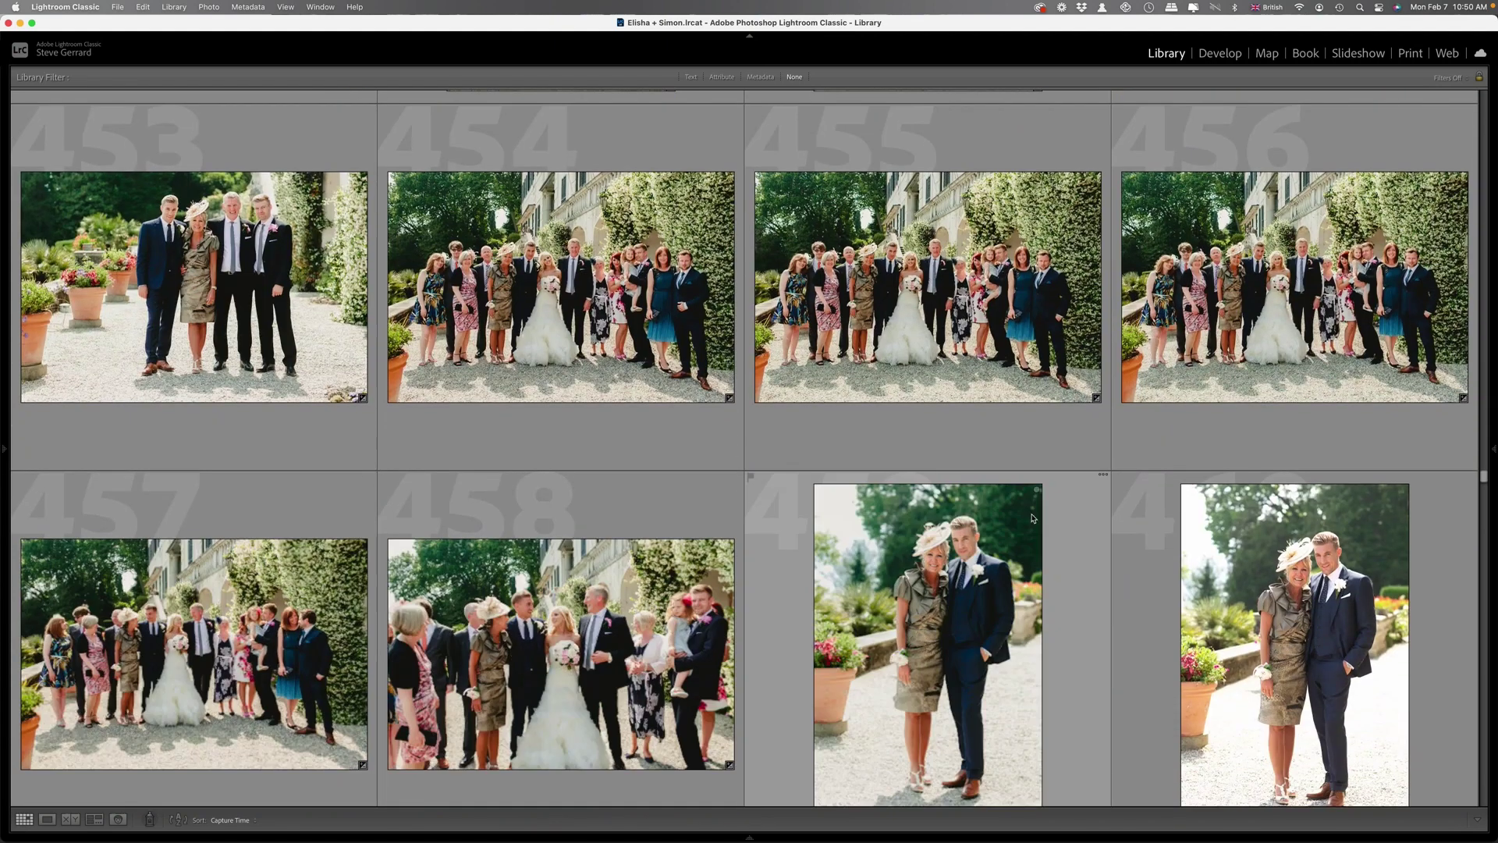
pyautogui.scroll(-5, 1065, 549)
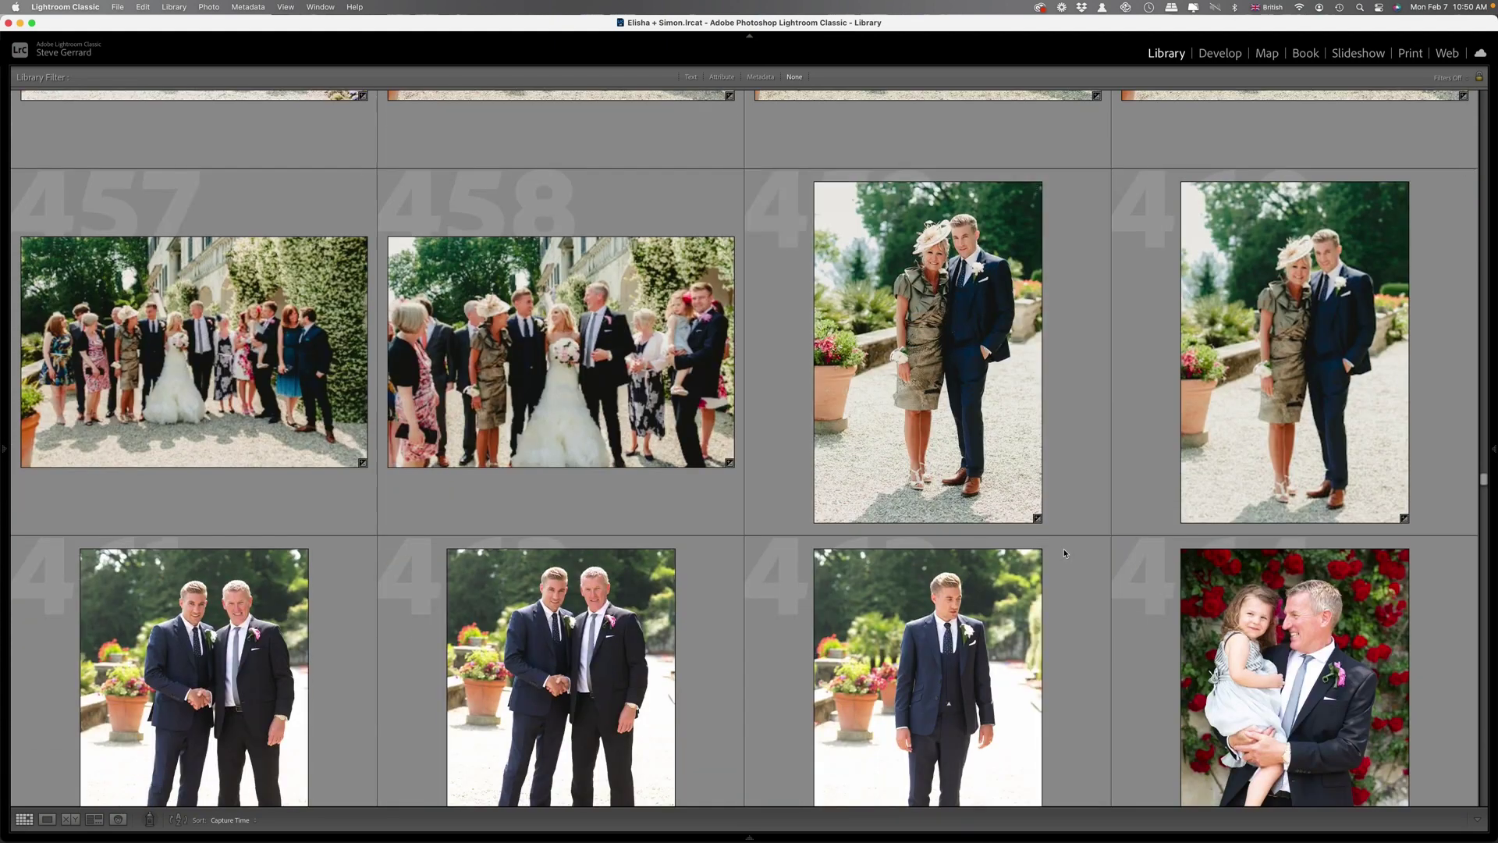
pyautogui.scroll(-5, 1064, 549)
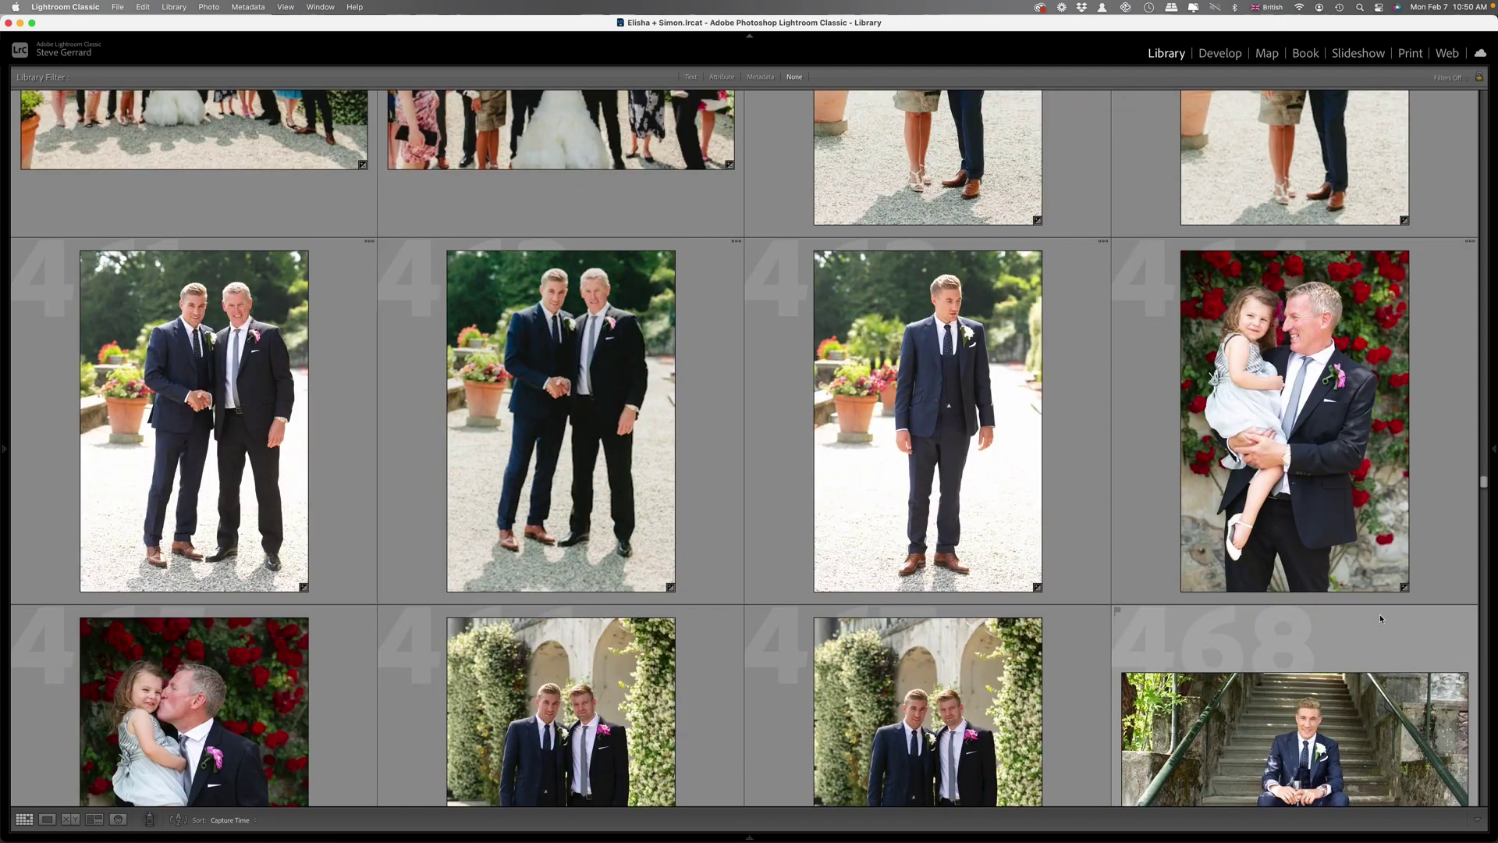
pyautogui.scroll(-20, 1386, 612)
pyautogui.scroll(-12, 1391, 603)
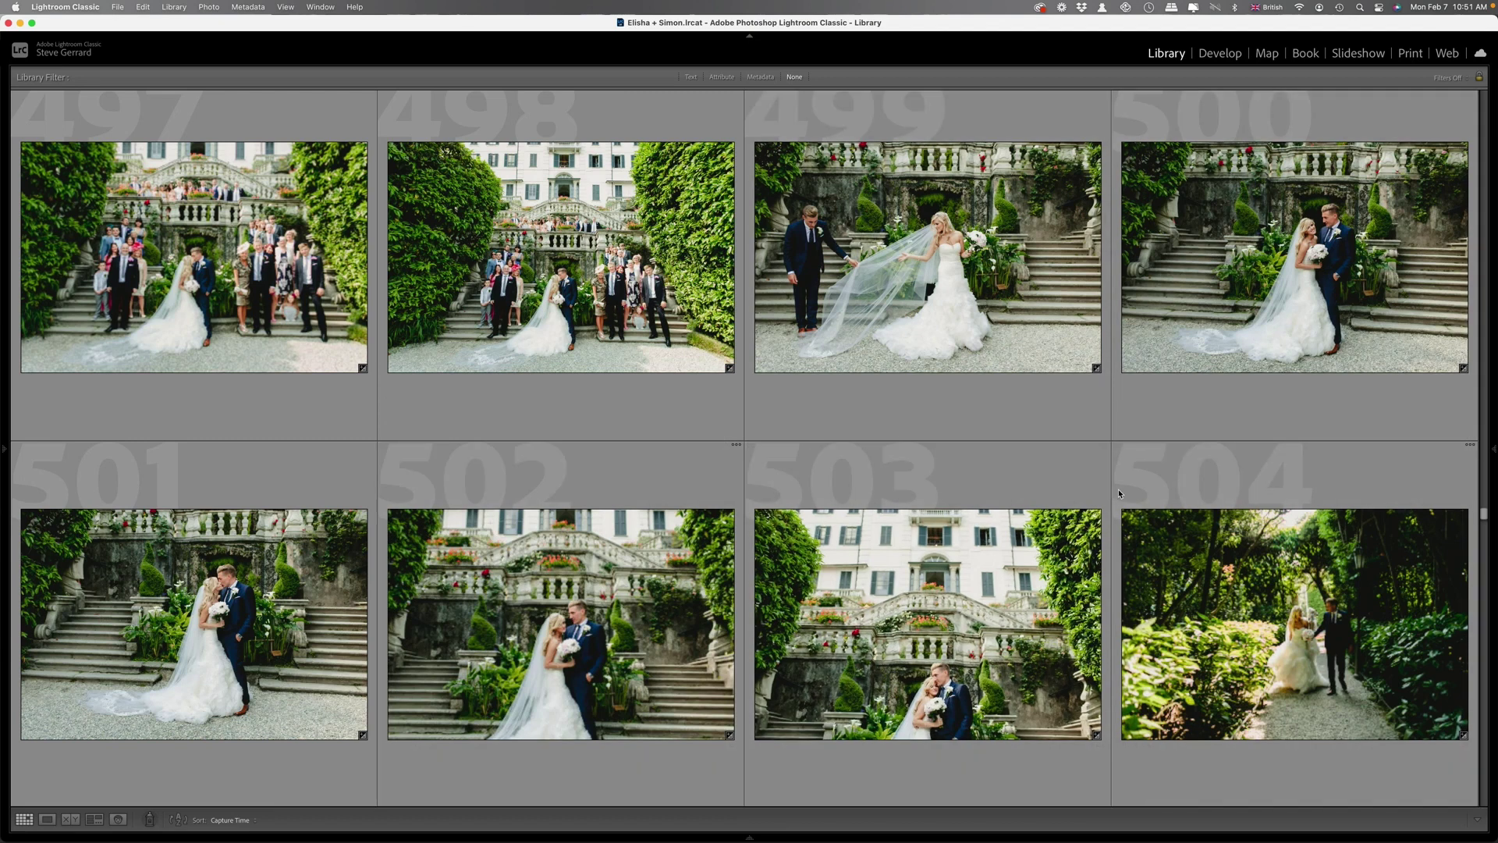
# Continue down to the lake boat-ride thumbnails 553–560 and select photo 555.
pyautogui.scroll(-3, 1221, 583)
pyautogui.scroll(-5, 1221, 584)
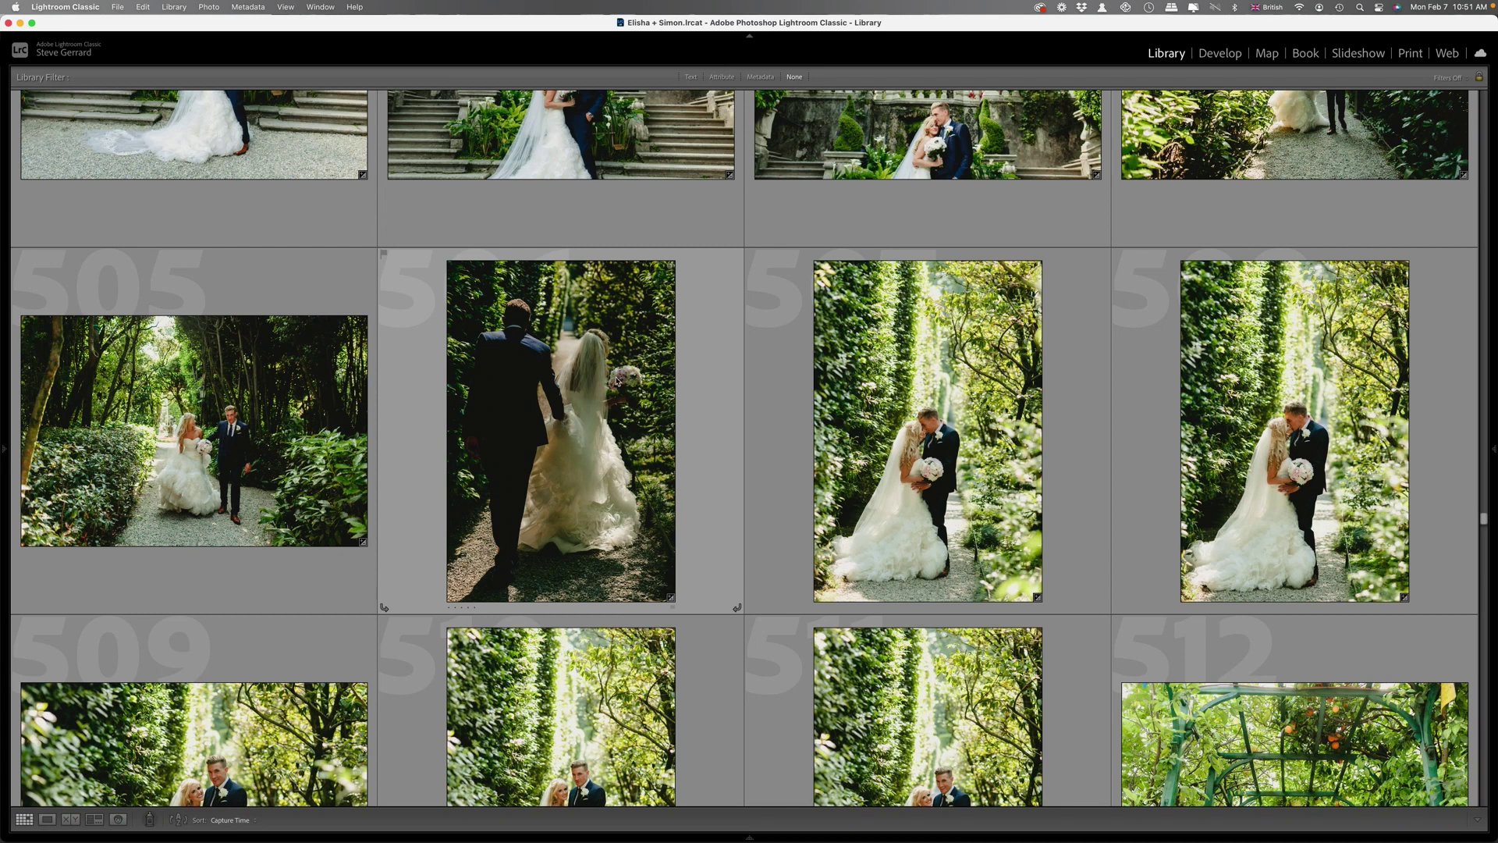
pyautogui.scroll(-5, 638, 451)
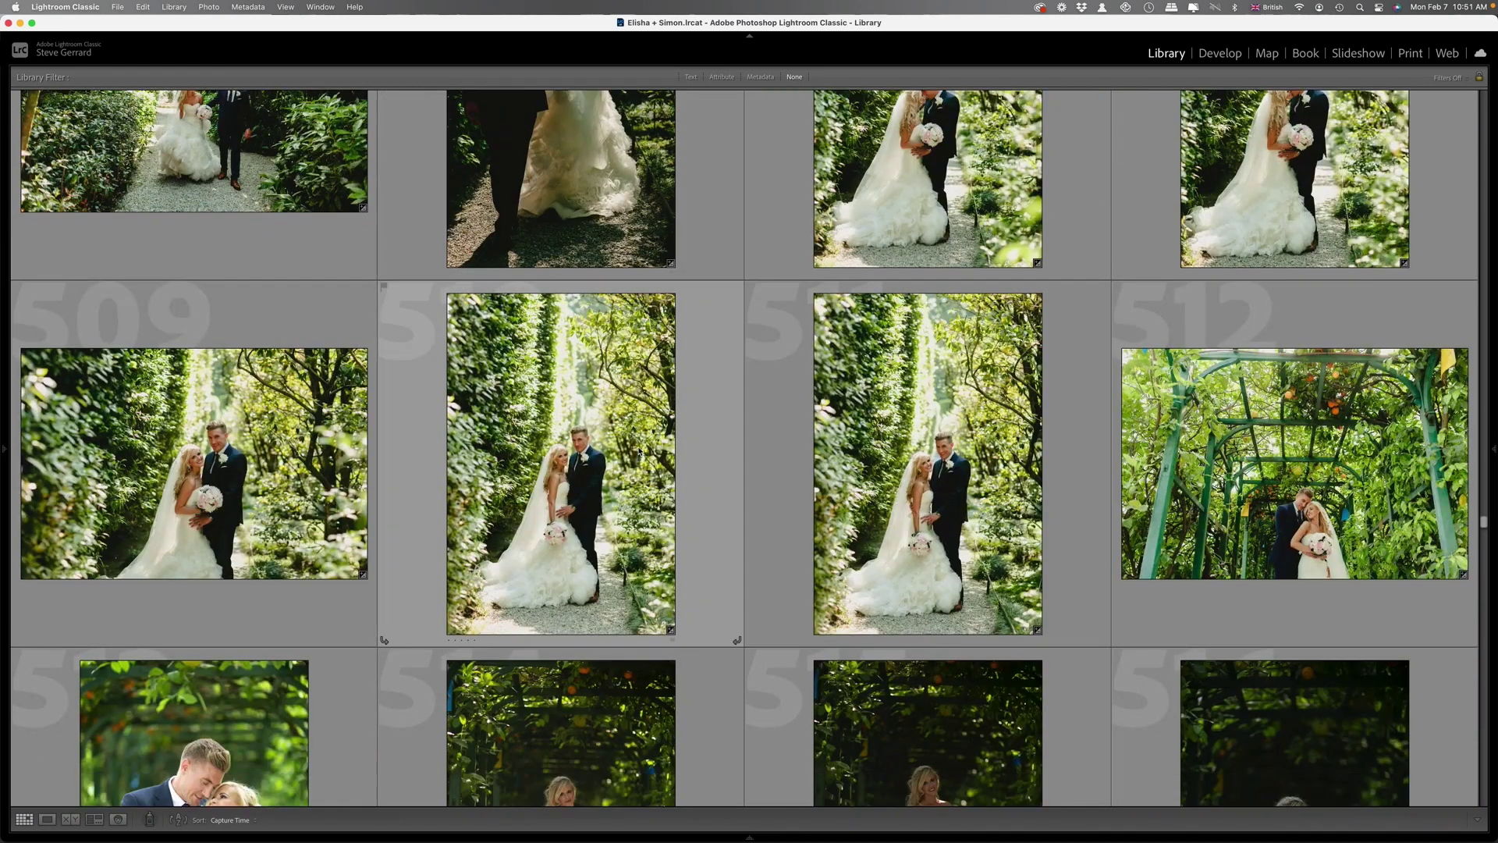
pyautogui.scroll(-3, 638, 451)
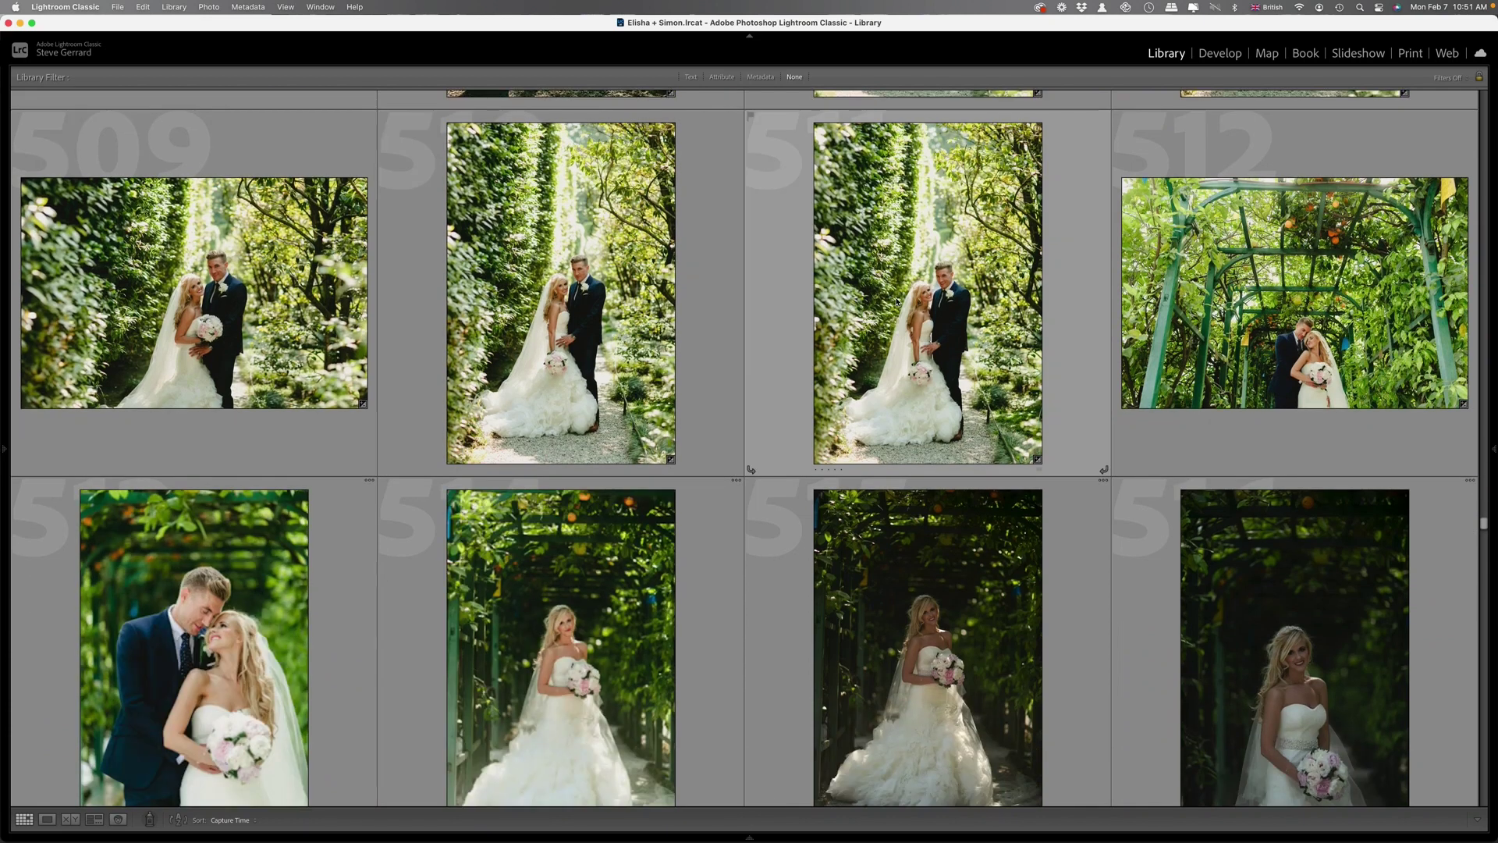
pyautogui.scroll(-15, 945, 326)
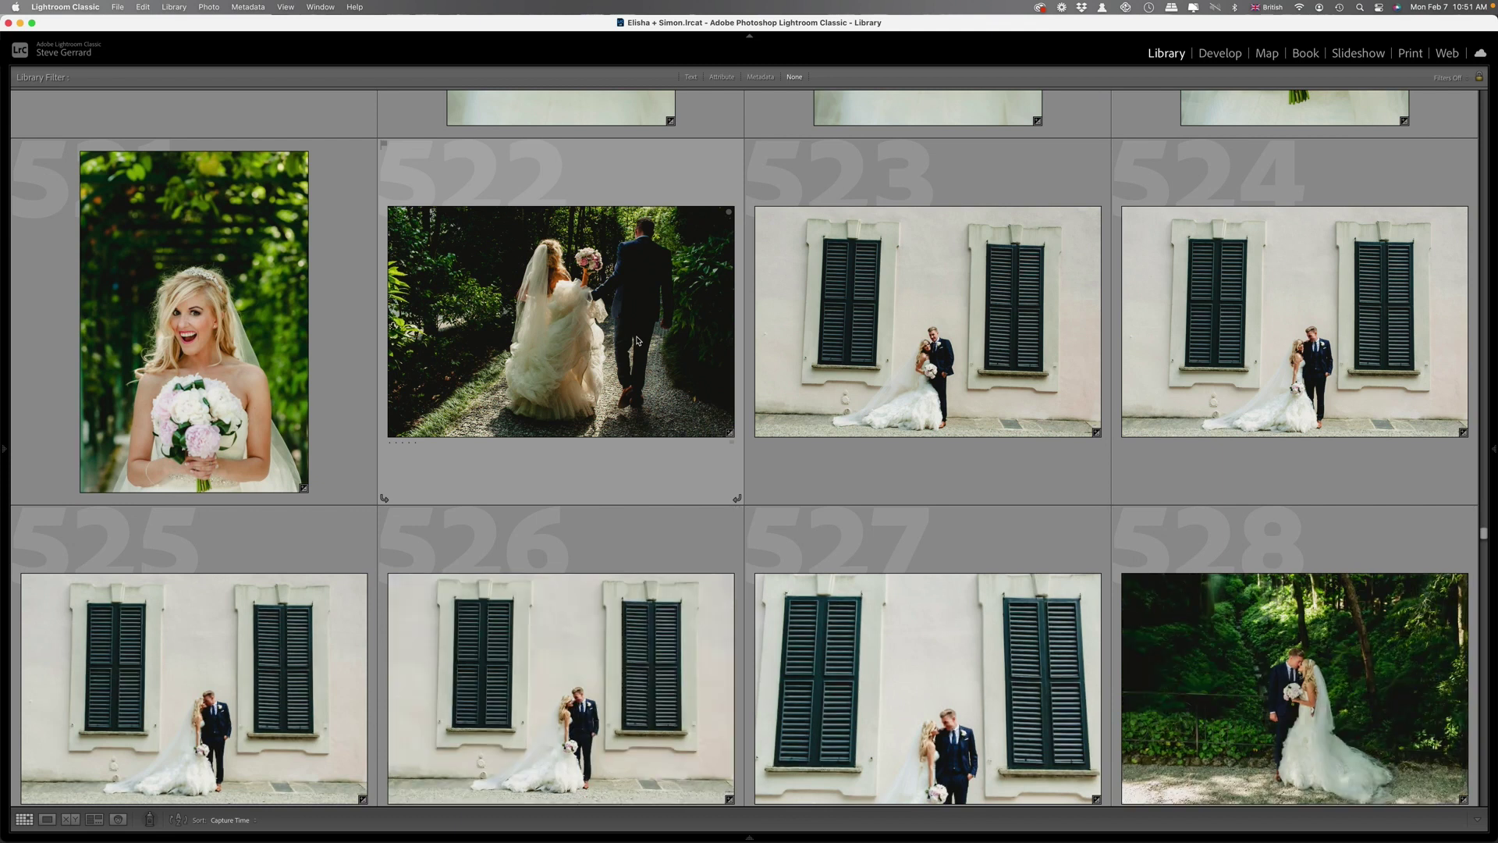
pyautogui.scroll(-4, 596, 318)
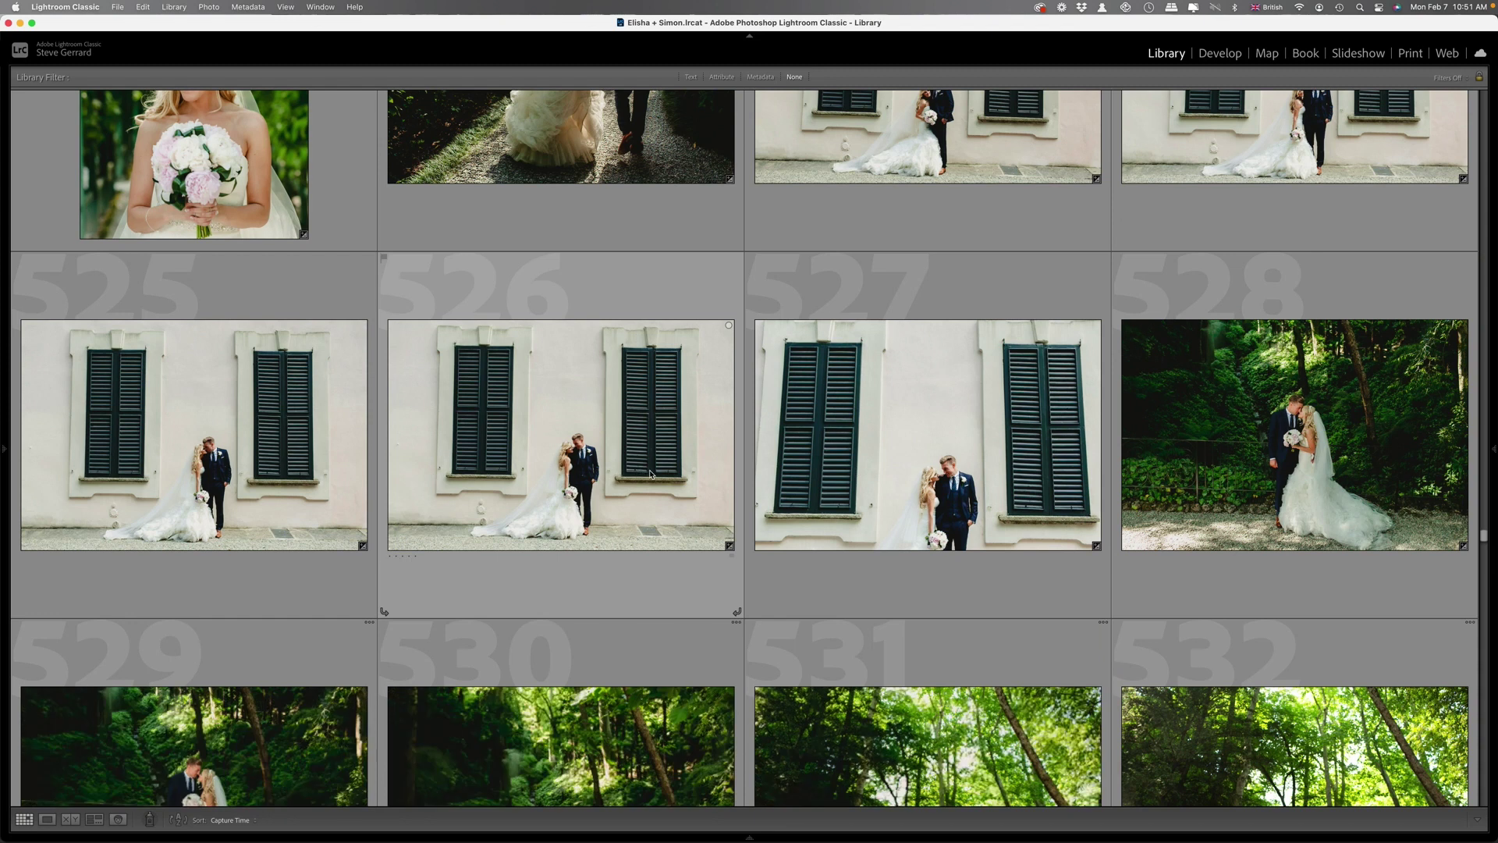
pyautogui.scroll(-3, 673, 473)
pyautogui.scroll(-20, 673, 473)
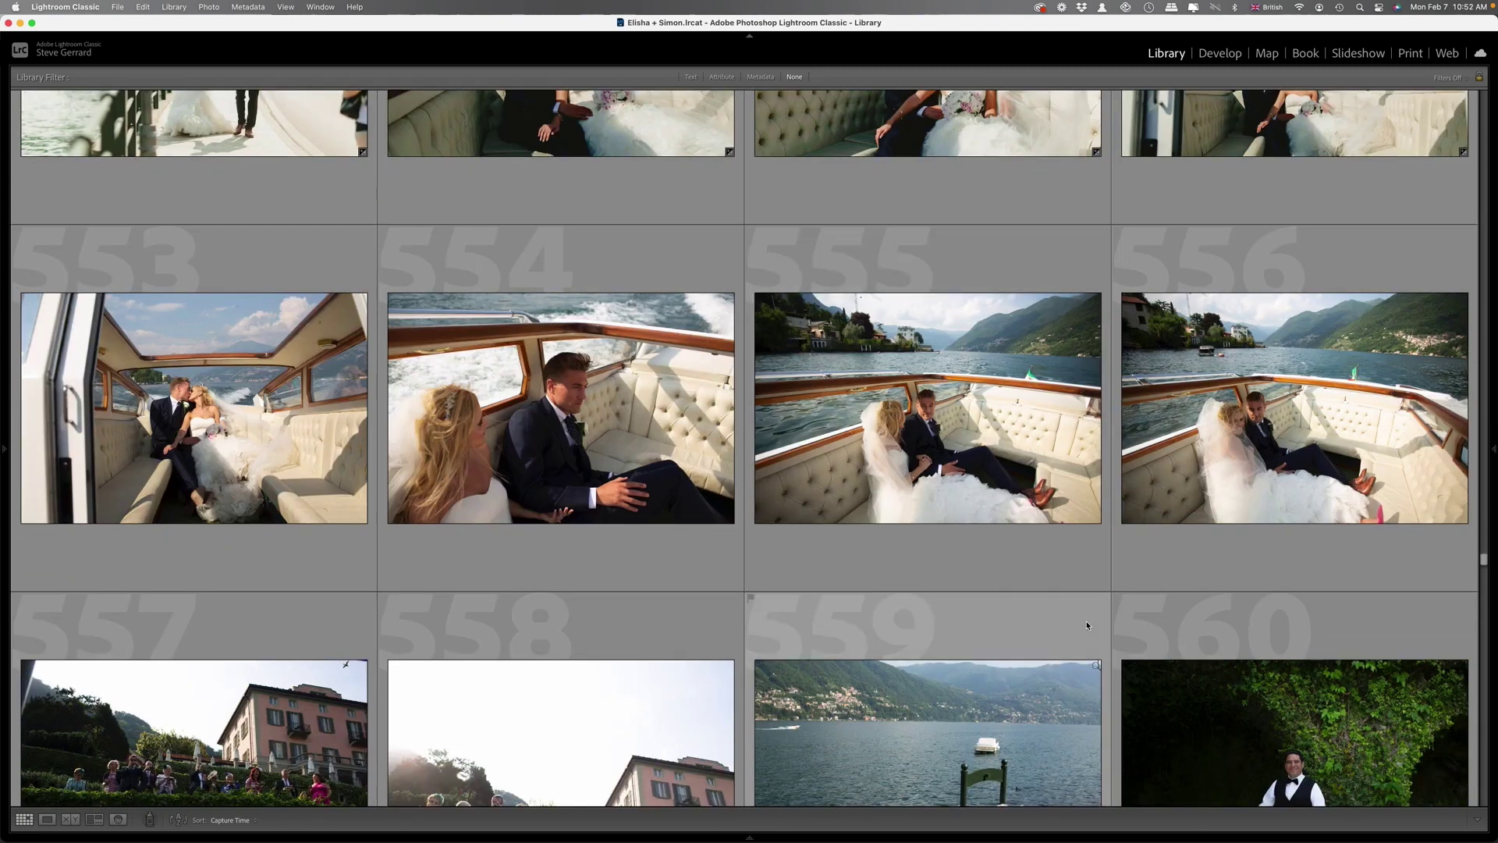
pyautogui.click(987, 443)
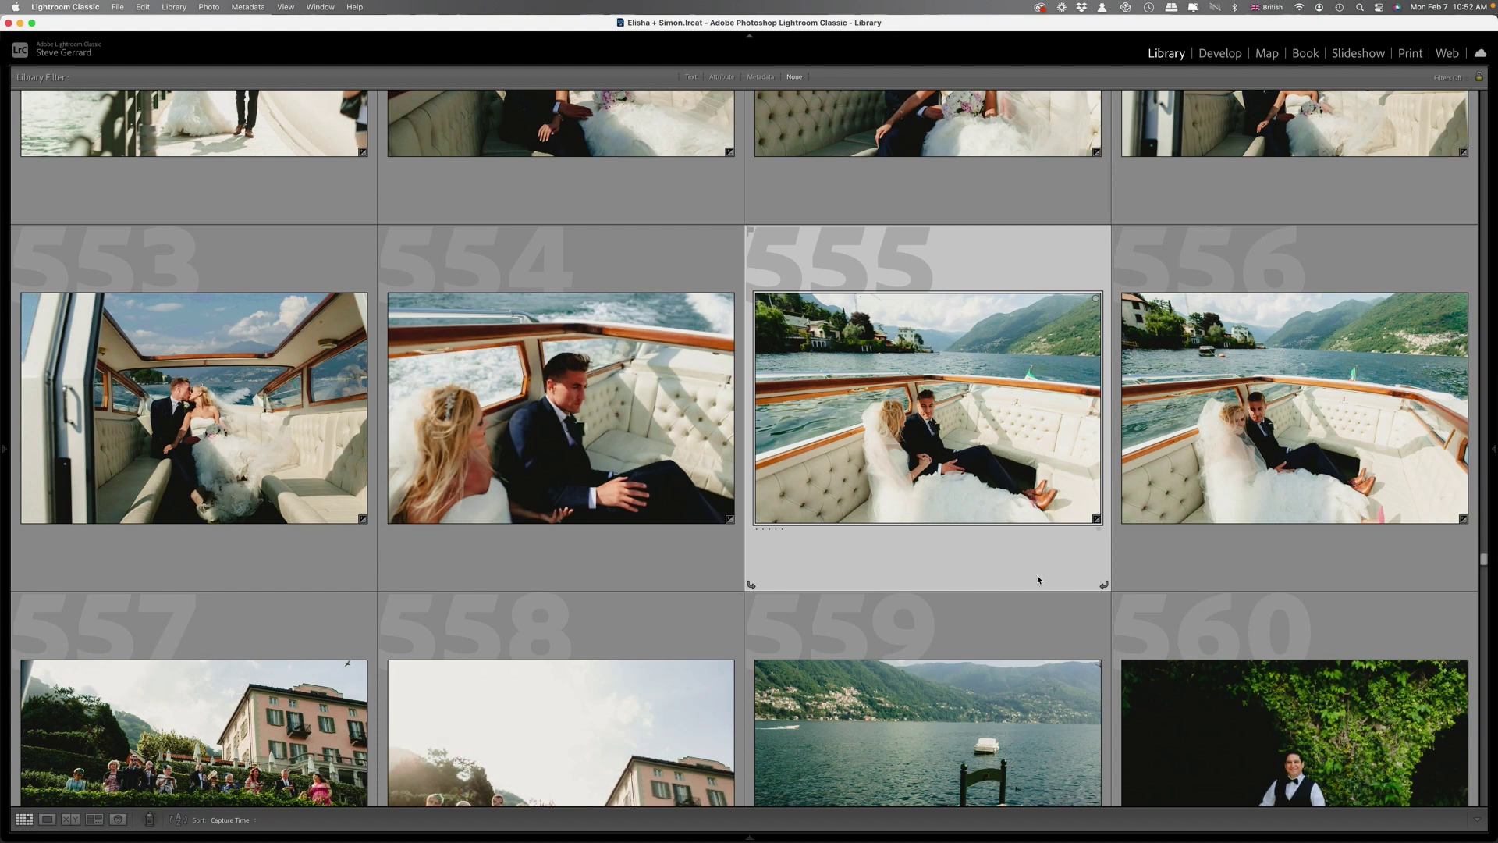
# Scroll past the reception and table shots to the garden-party guests and bridesmaids around 629–636.
pyautogui.scroll(-3, 1046, 570)
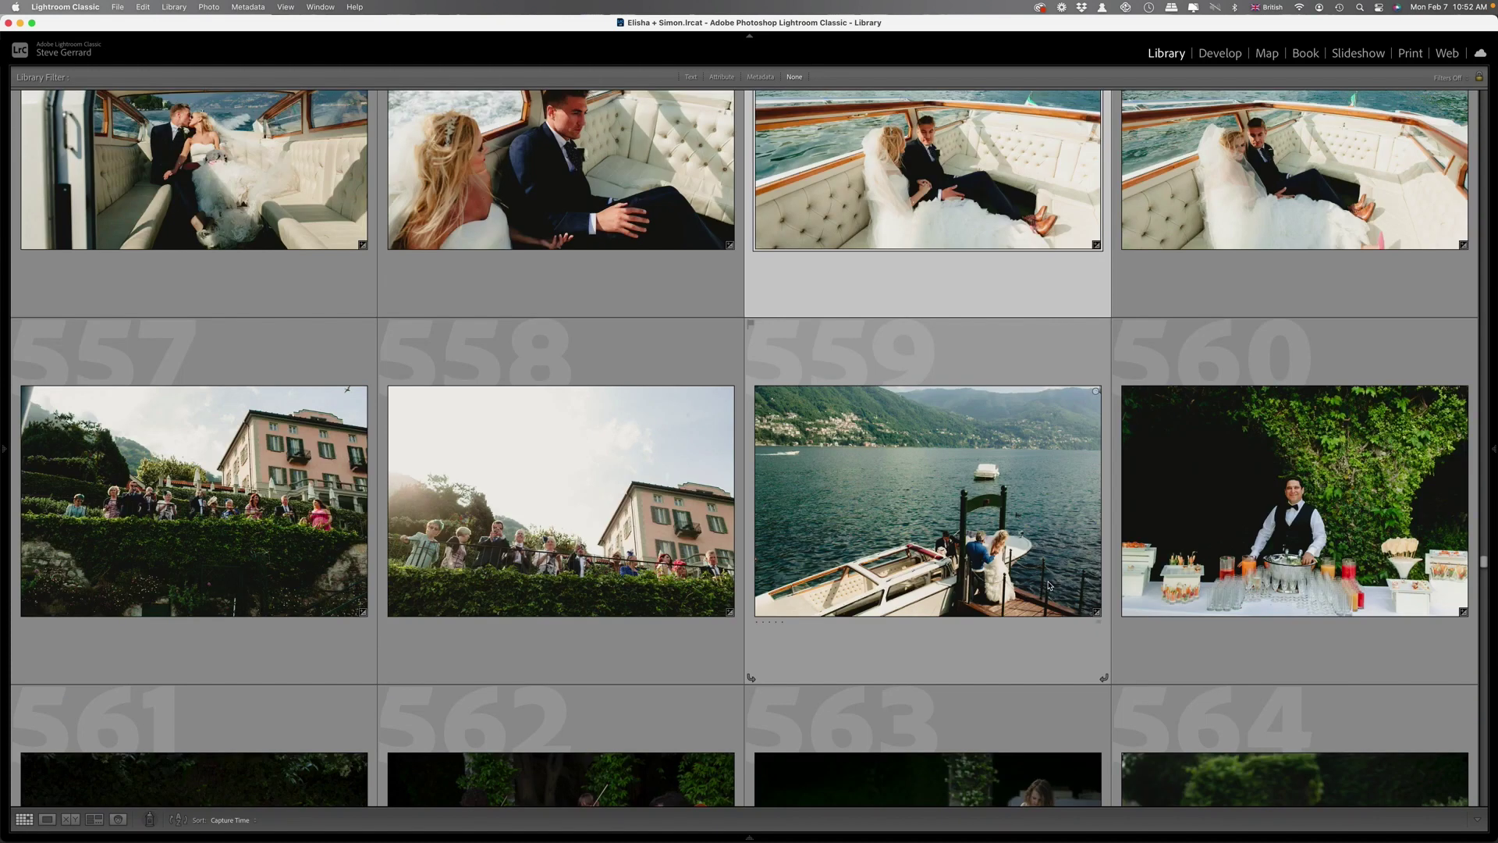
pyautogui.scroll(-3, 1049, 585)
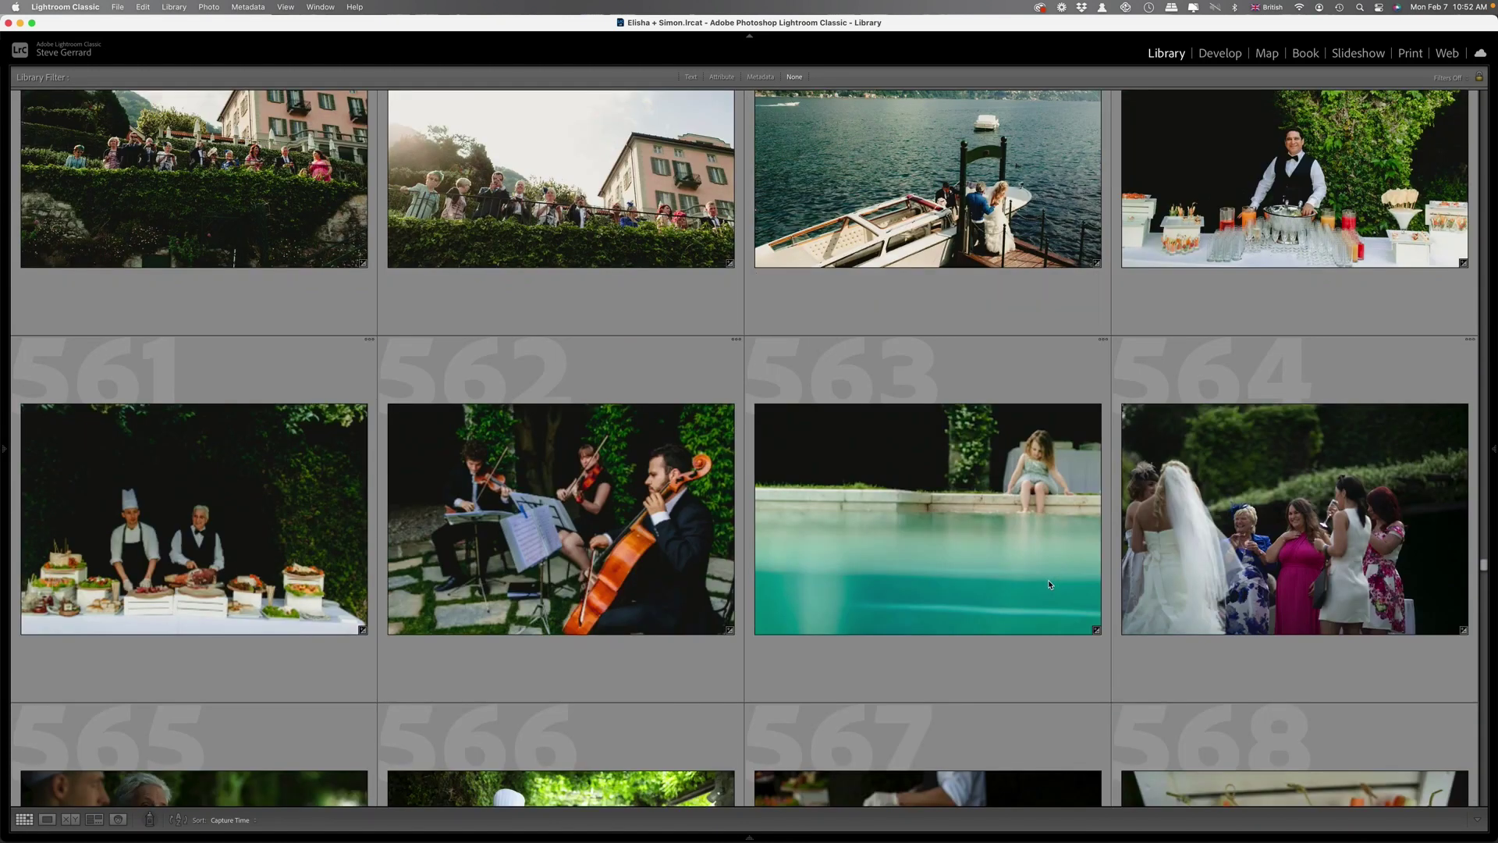
pyautogui.scroll(-10, 1048, 577)
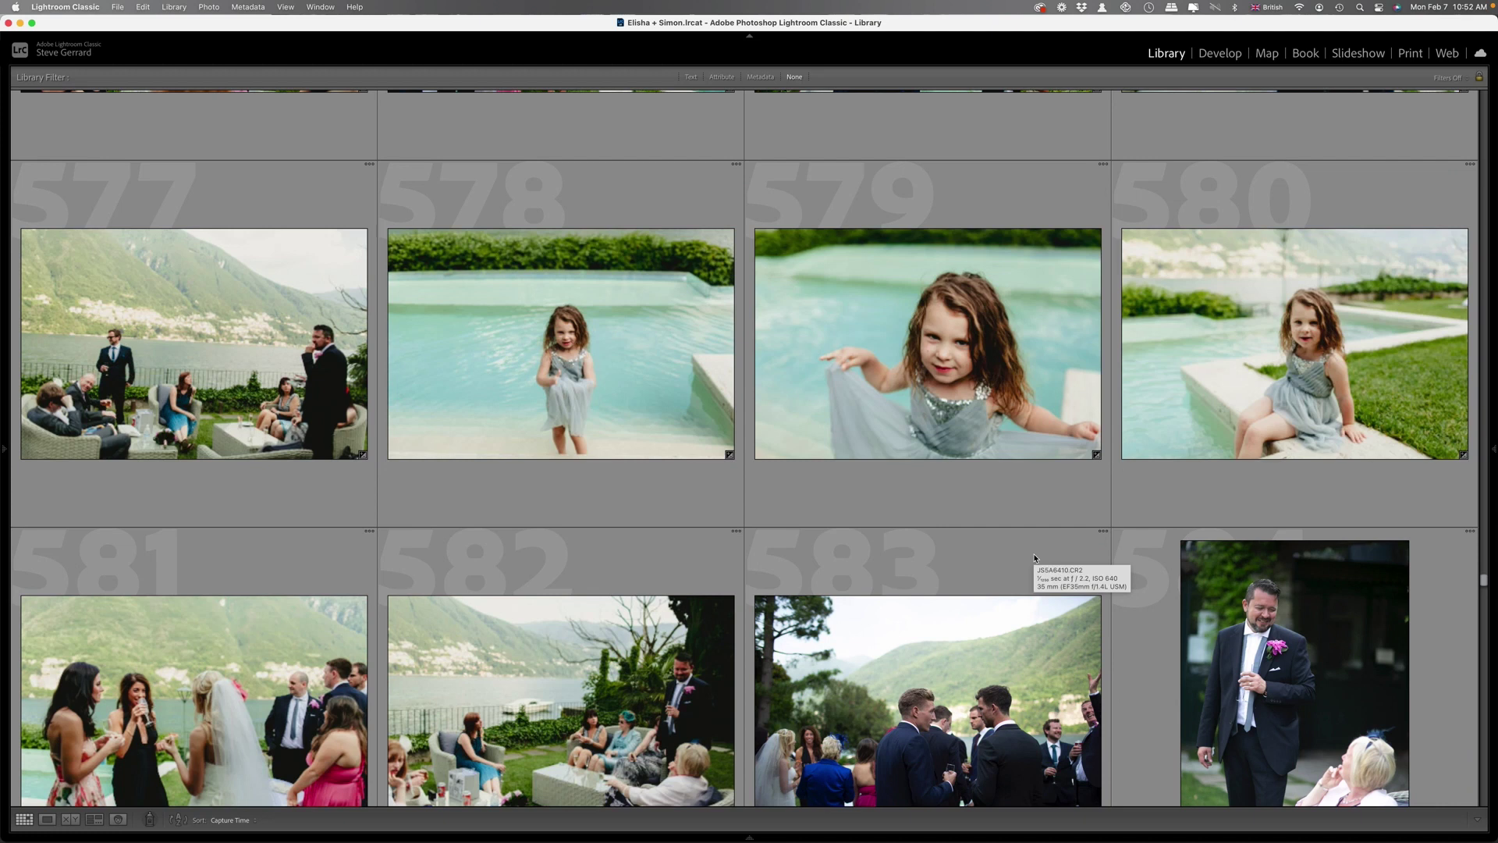
pyautogui.scroll(-5, 1032, 551)
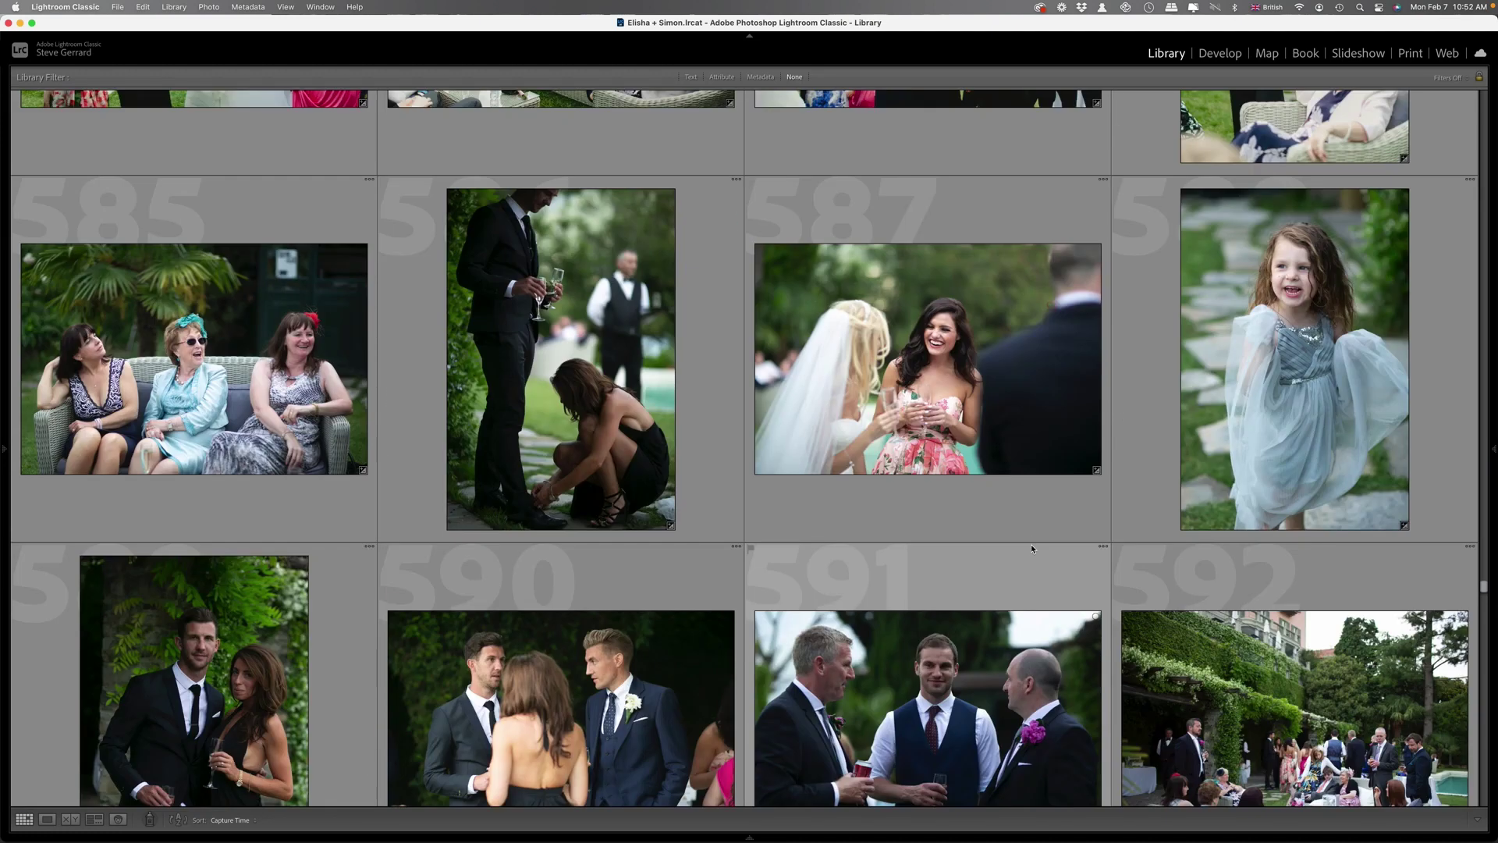
pyautogui.scroll(-10, 1032, 544)
pyautogui.scroll(1, 1028, 546)
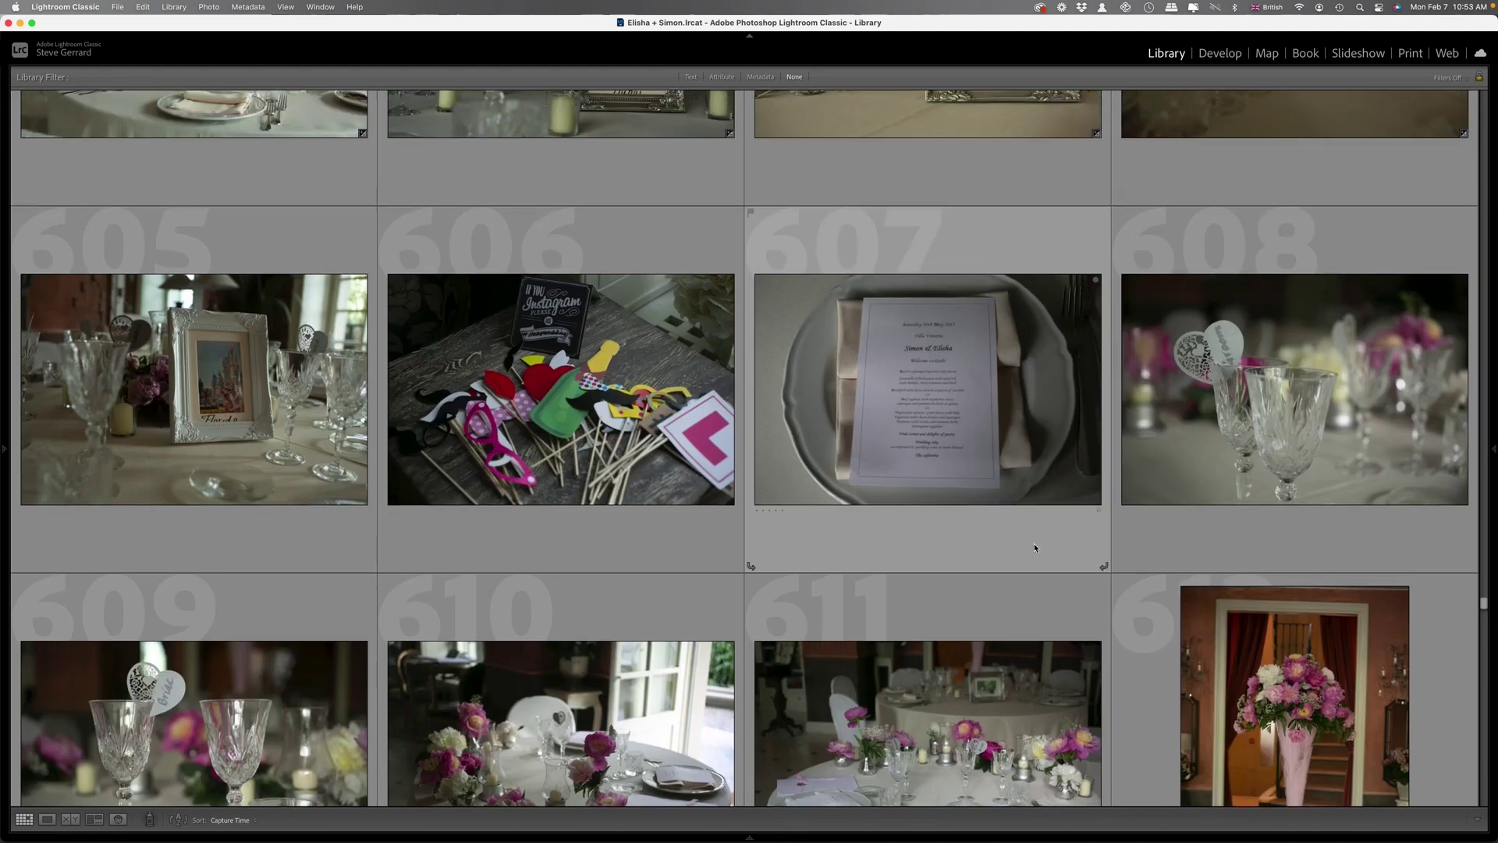
pyautogui.scroll(1, 1030, 546)
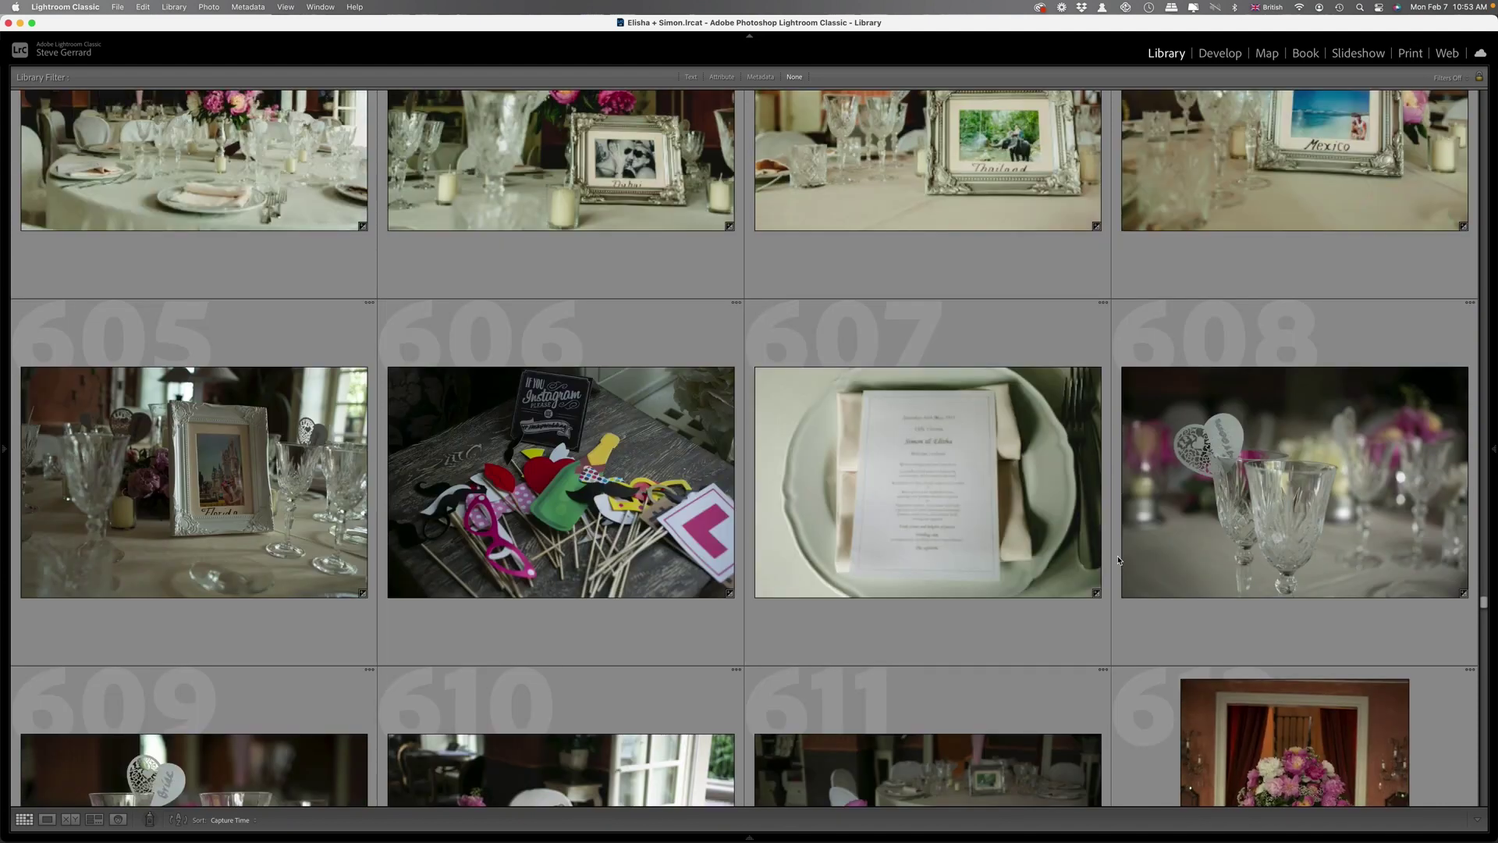
pyautogui.scroll(-4, 1116, 562)
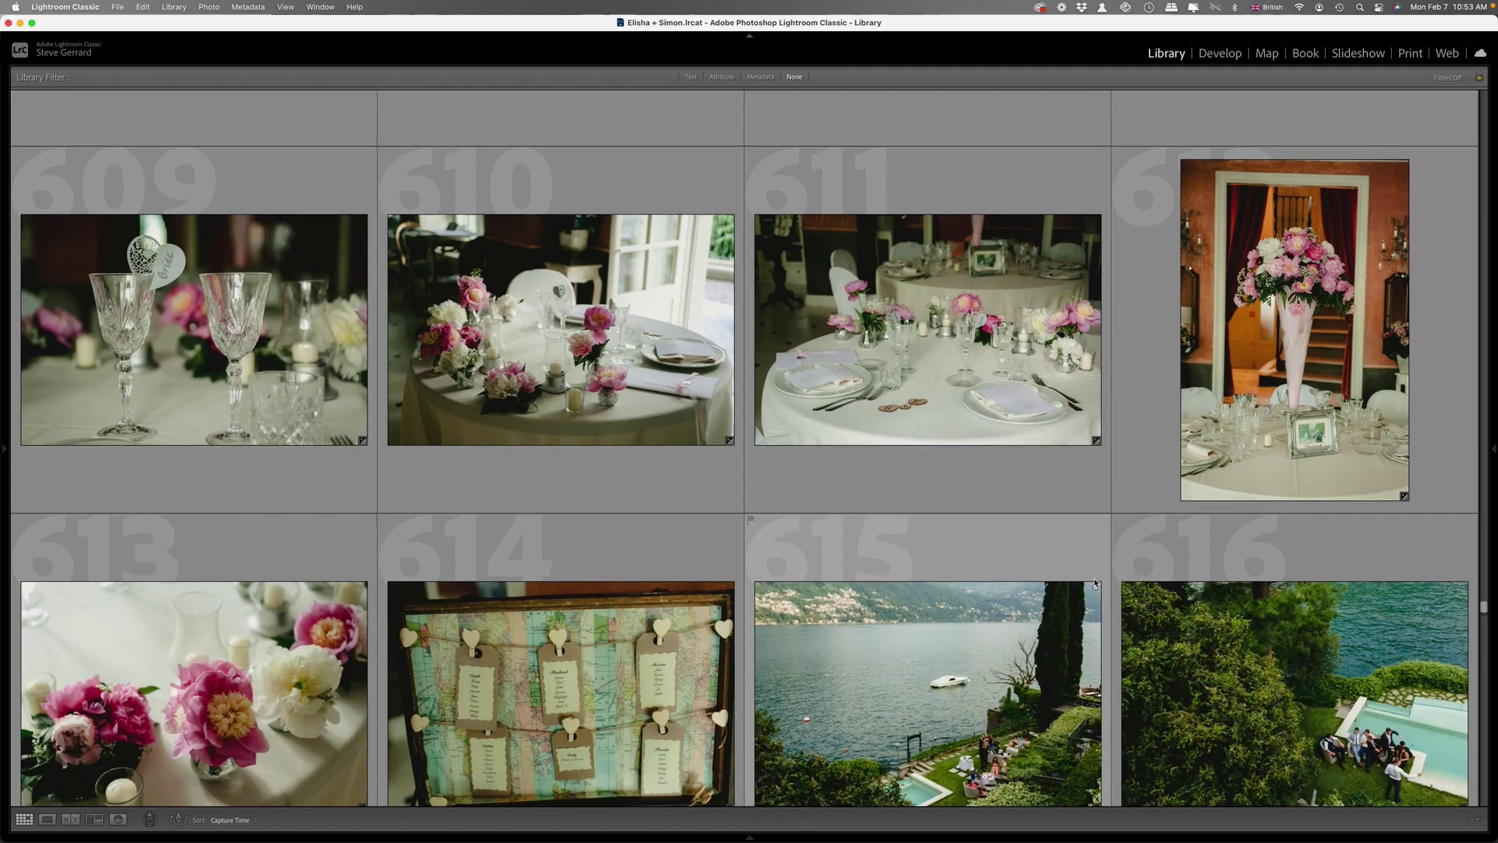
pyautogui.scroll(-3, 1076, 562)
pyautogui.scroll(-3, 1051, 518)
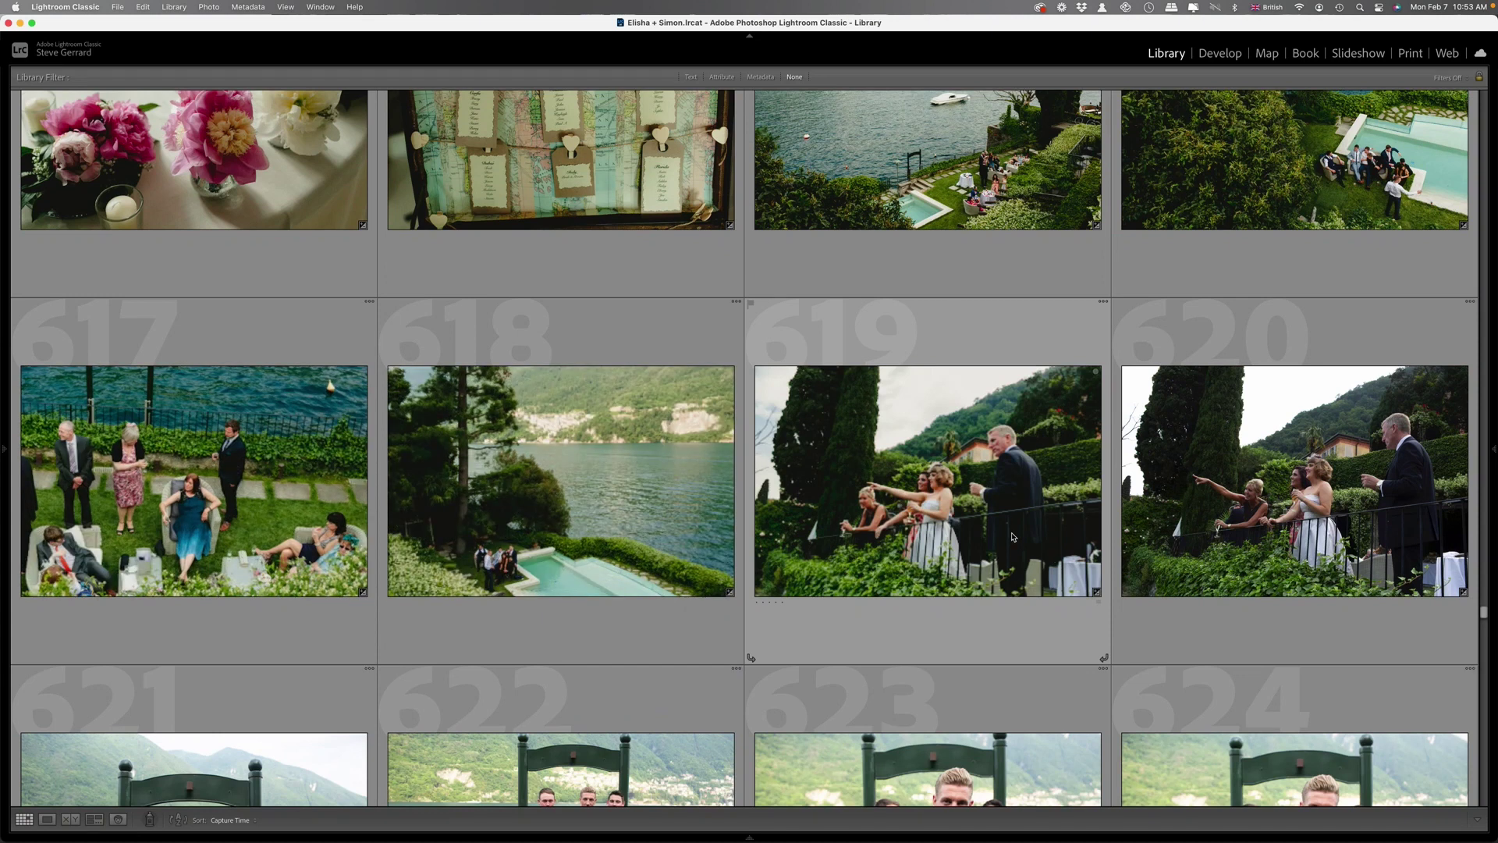
pyautogui.scroll(-3, 1012, 536)
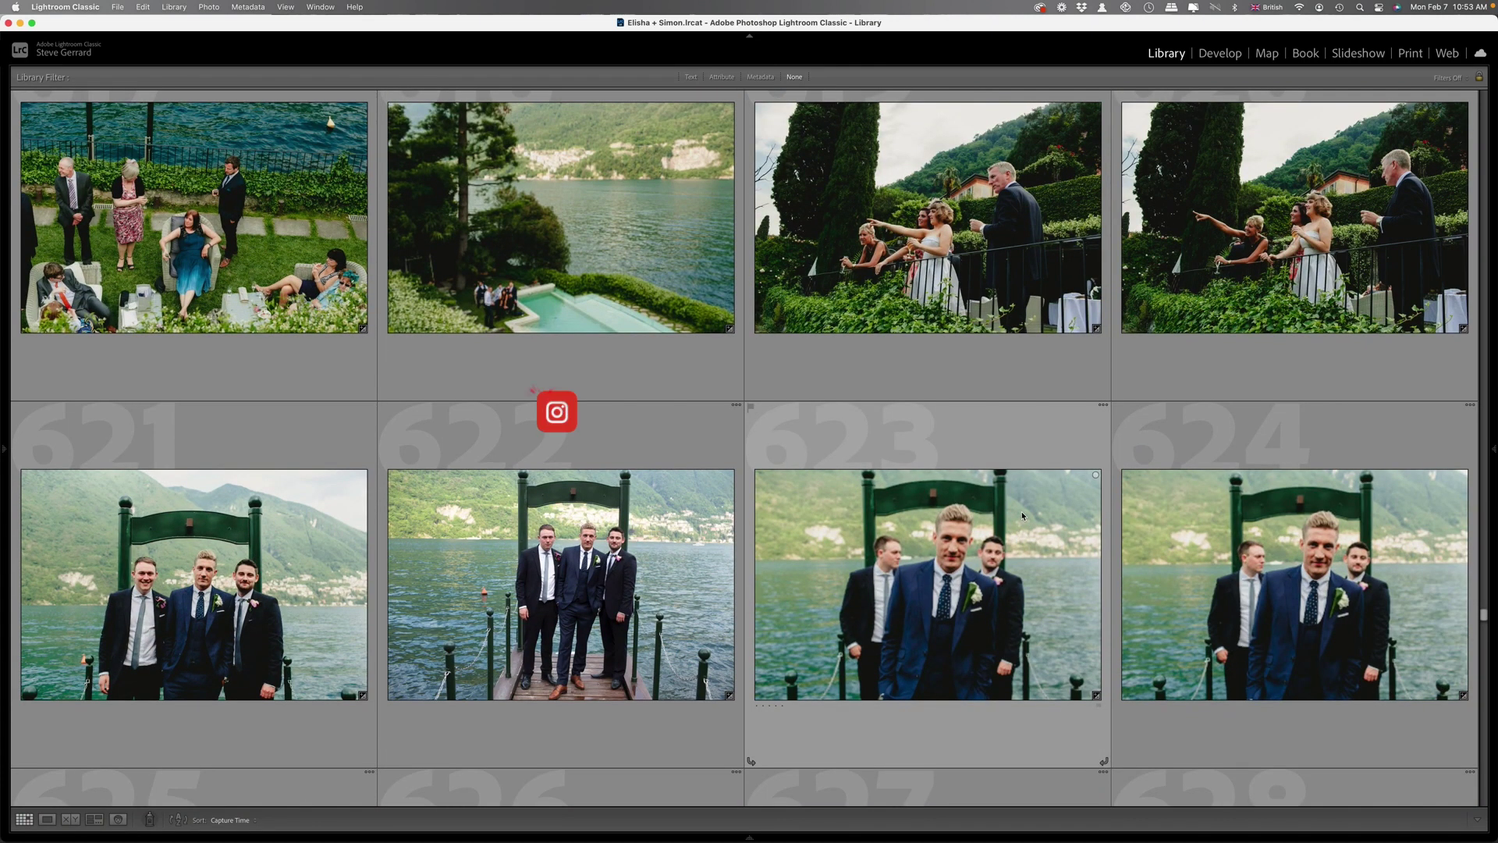
pyautogui.scroll(-3, 1022, 515)
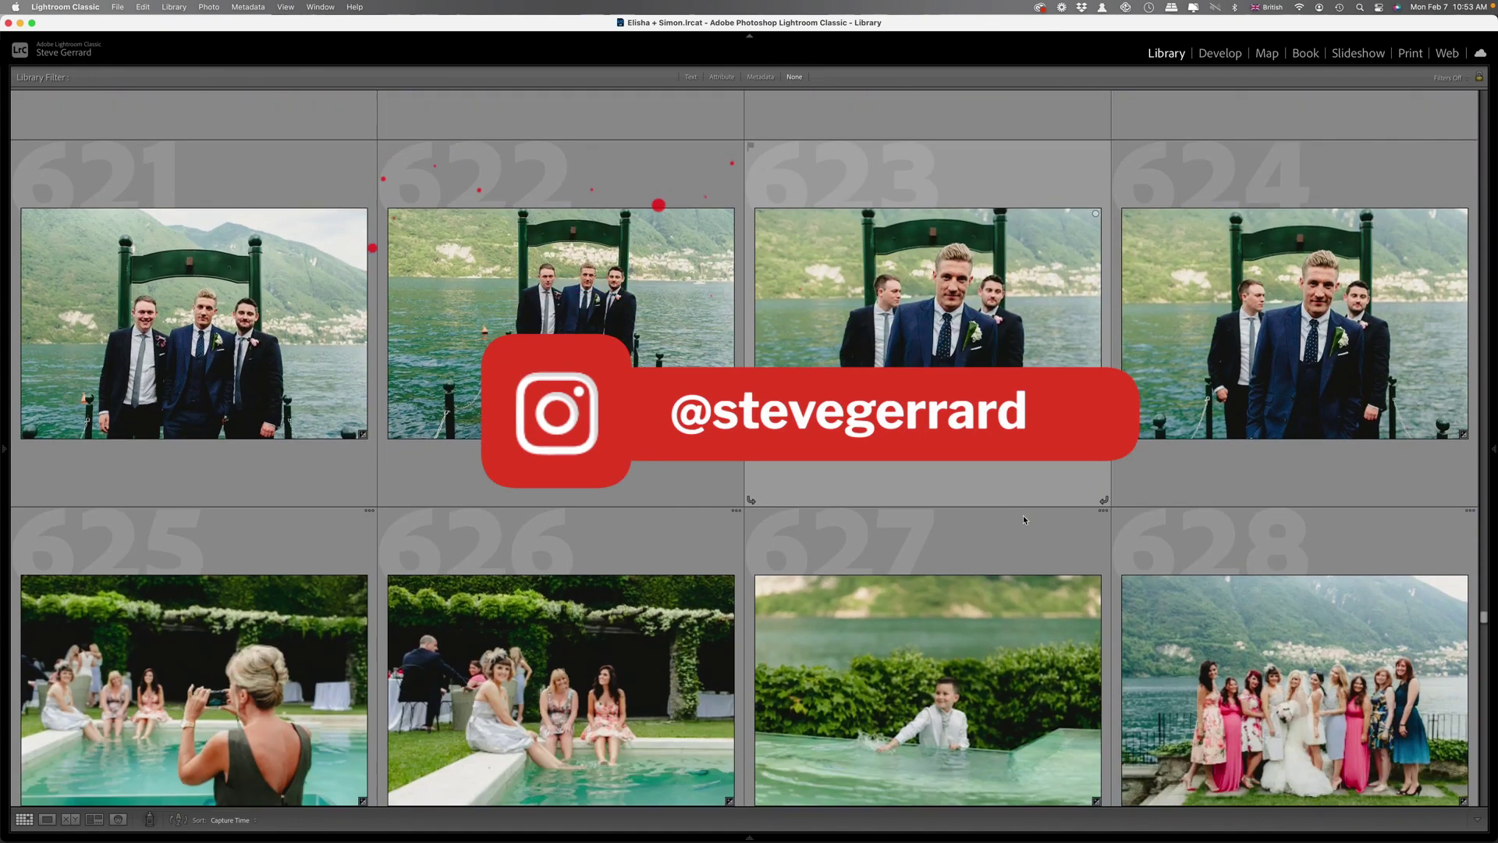
pyautogui.scroll(-3, 967, 525)
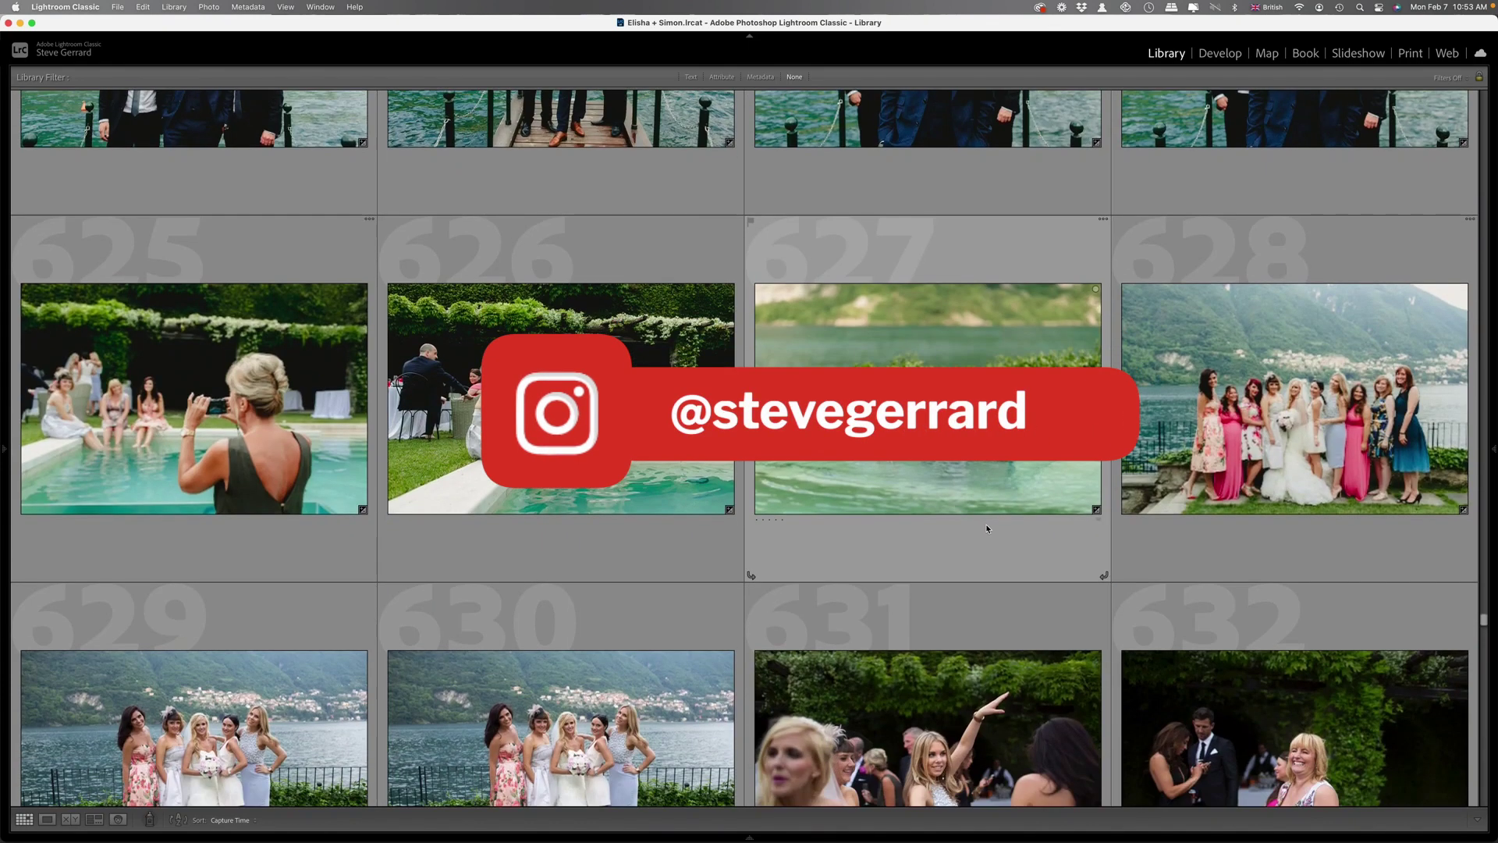
pyautogui.scroll(-3, 985, 523)
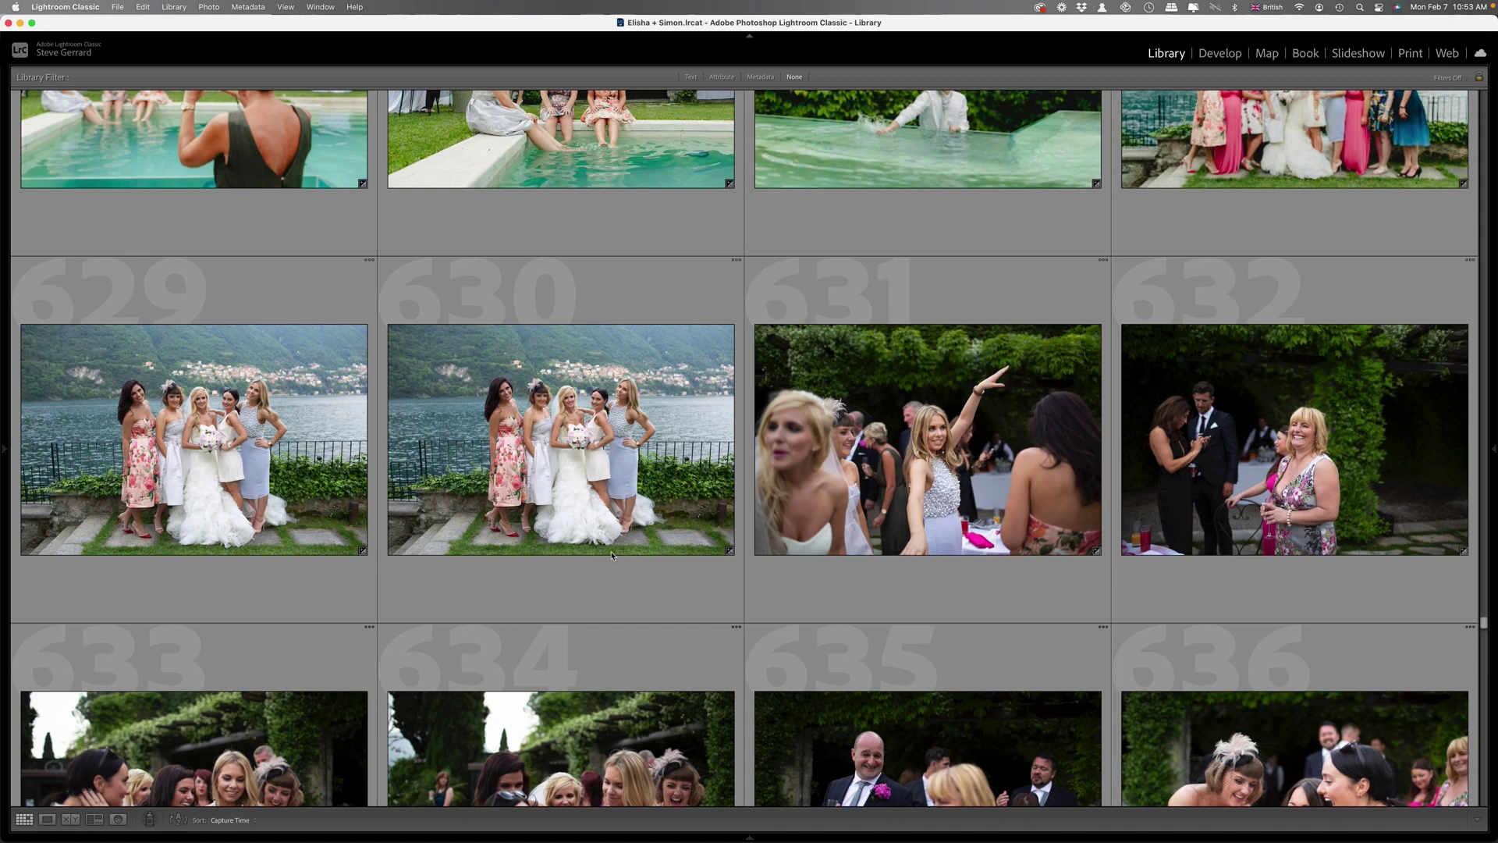
pyautogui.scroll(-2, 934, 717)
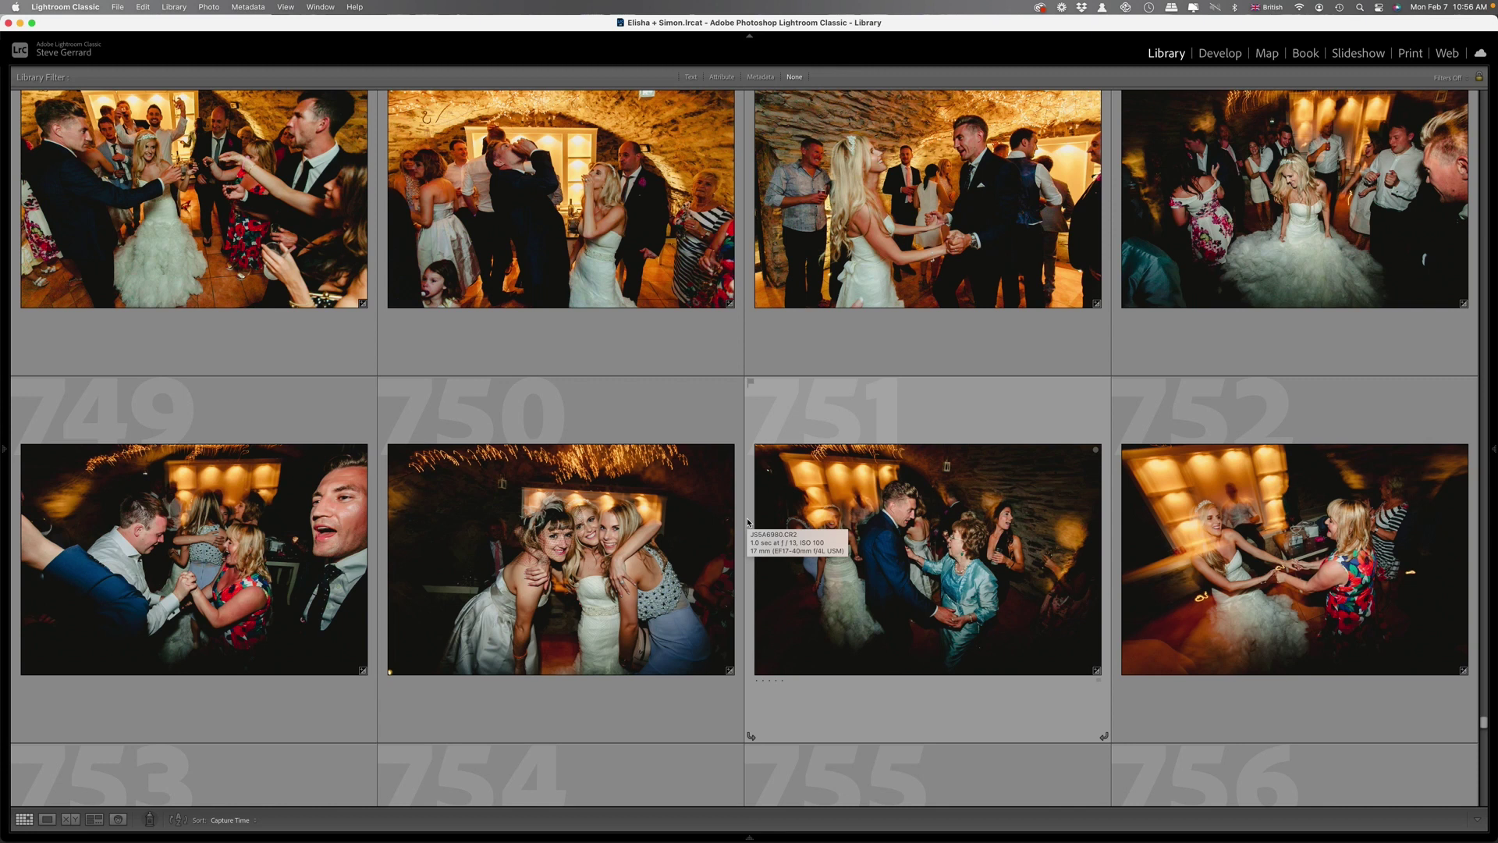
# Scroll to the villa interiors near 805–812 and open the bridesmaids' lakeside terrace selfie in Develop.
pyautogui.scroll(-20, 747, 523)
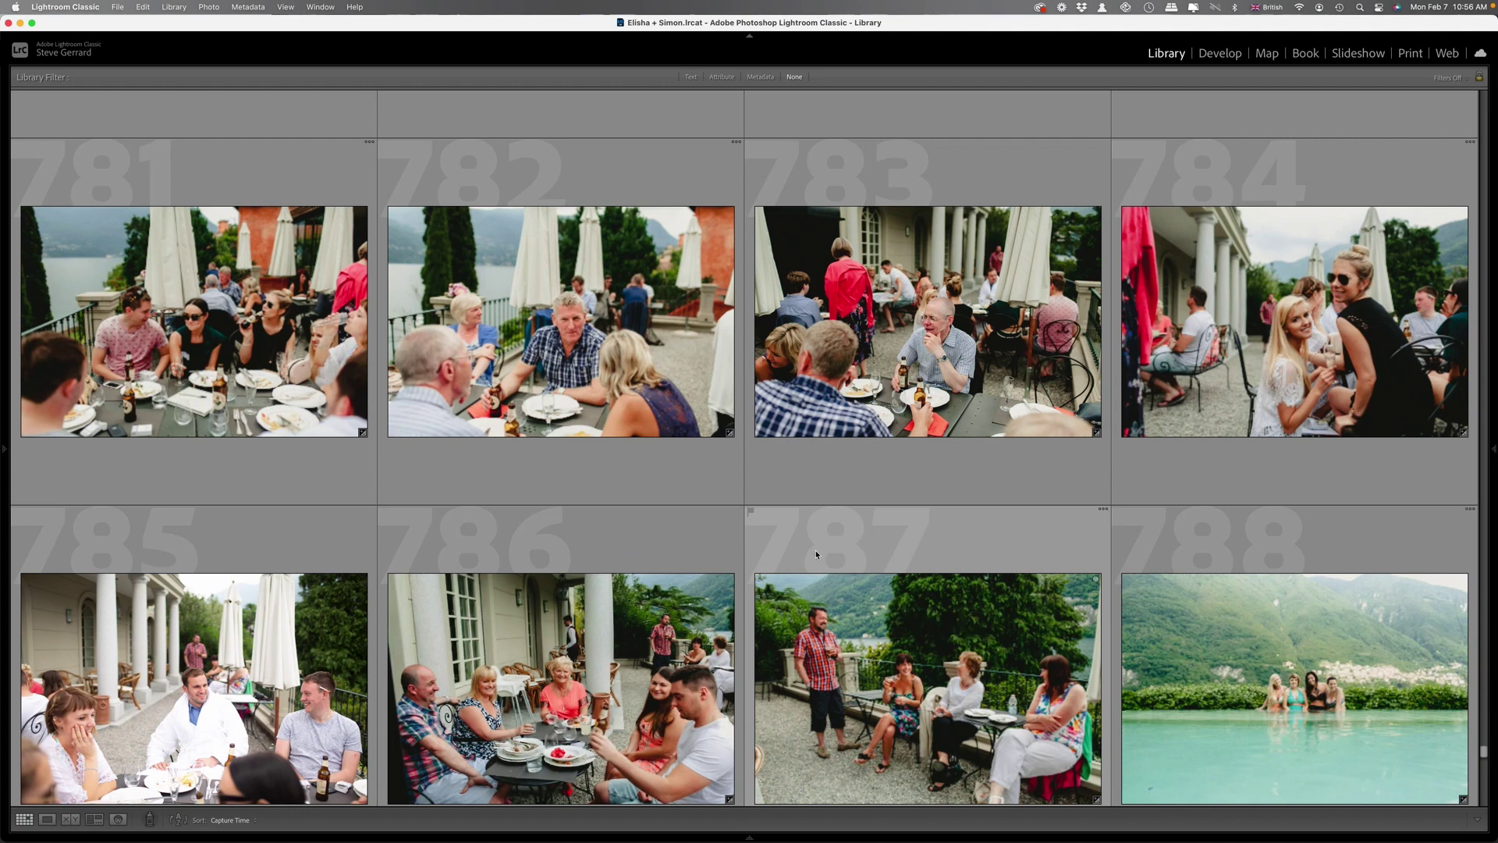
pyautogui.scroll(-6, 816, 554)
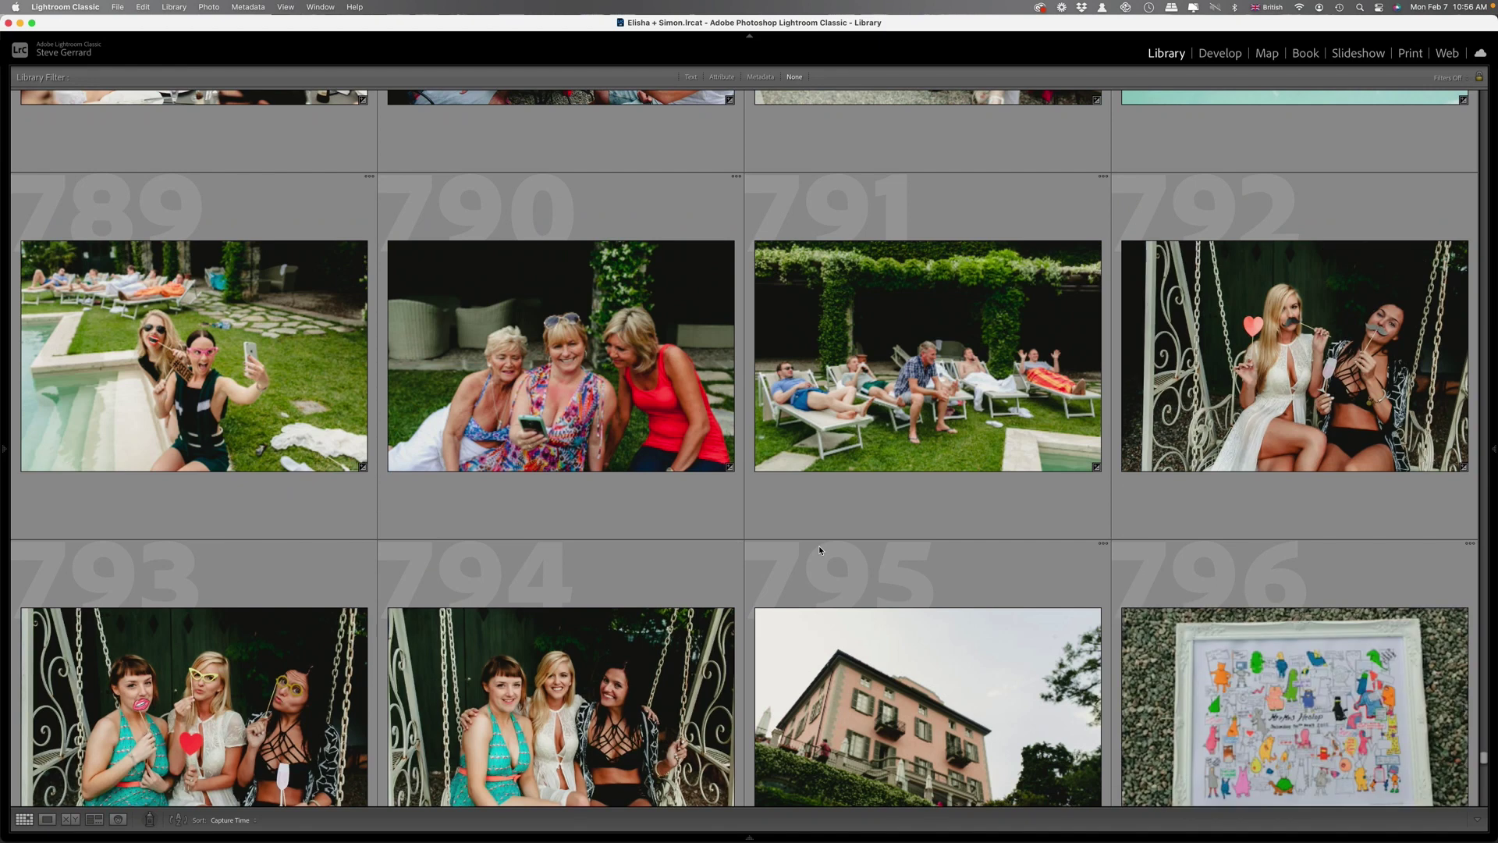
pyautogui.scroll(-8, 820, 551)
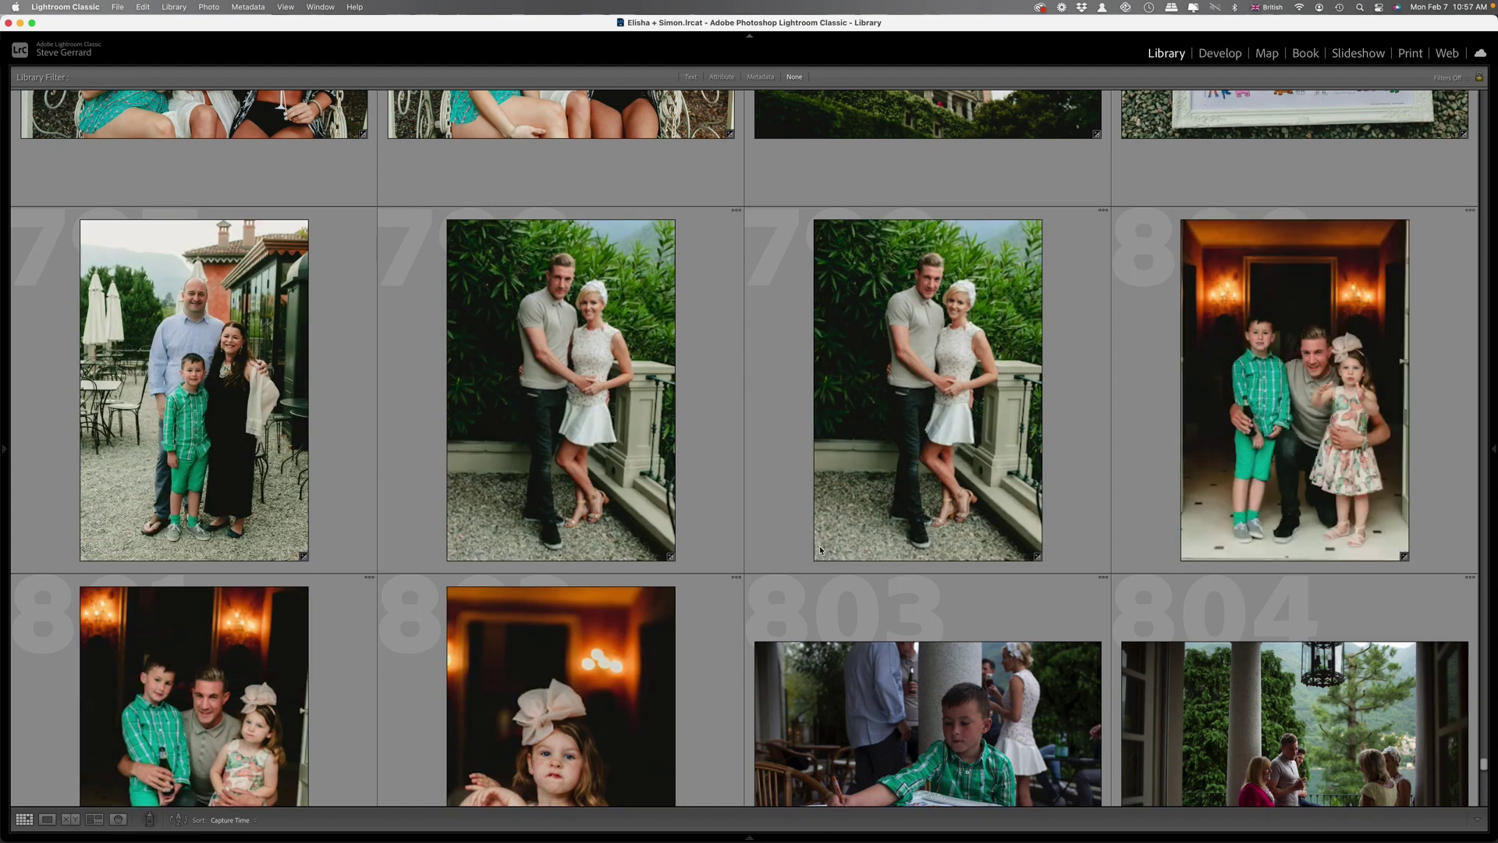
pyautogui.scroll(-10, 888, 564)
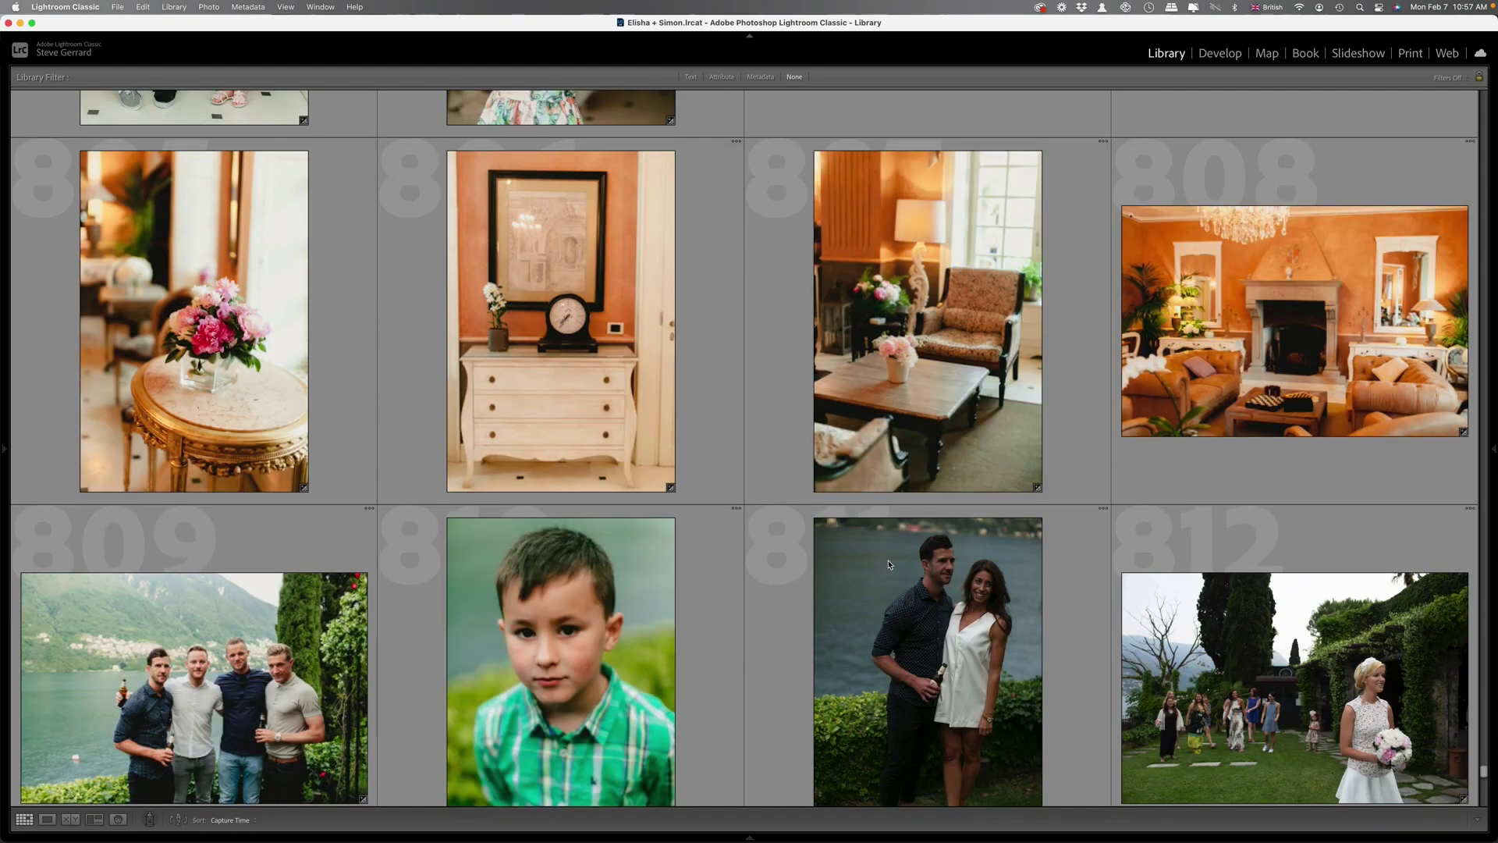
pyautogui.press('d')
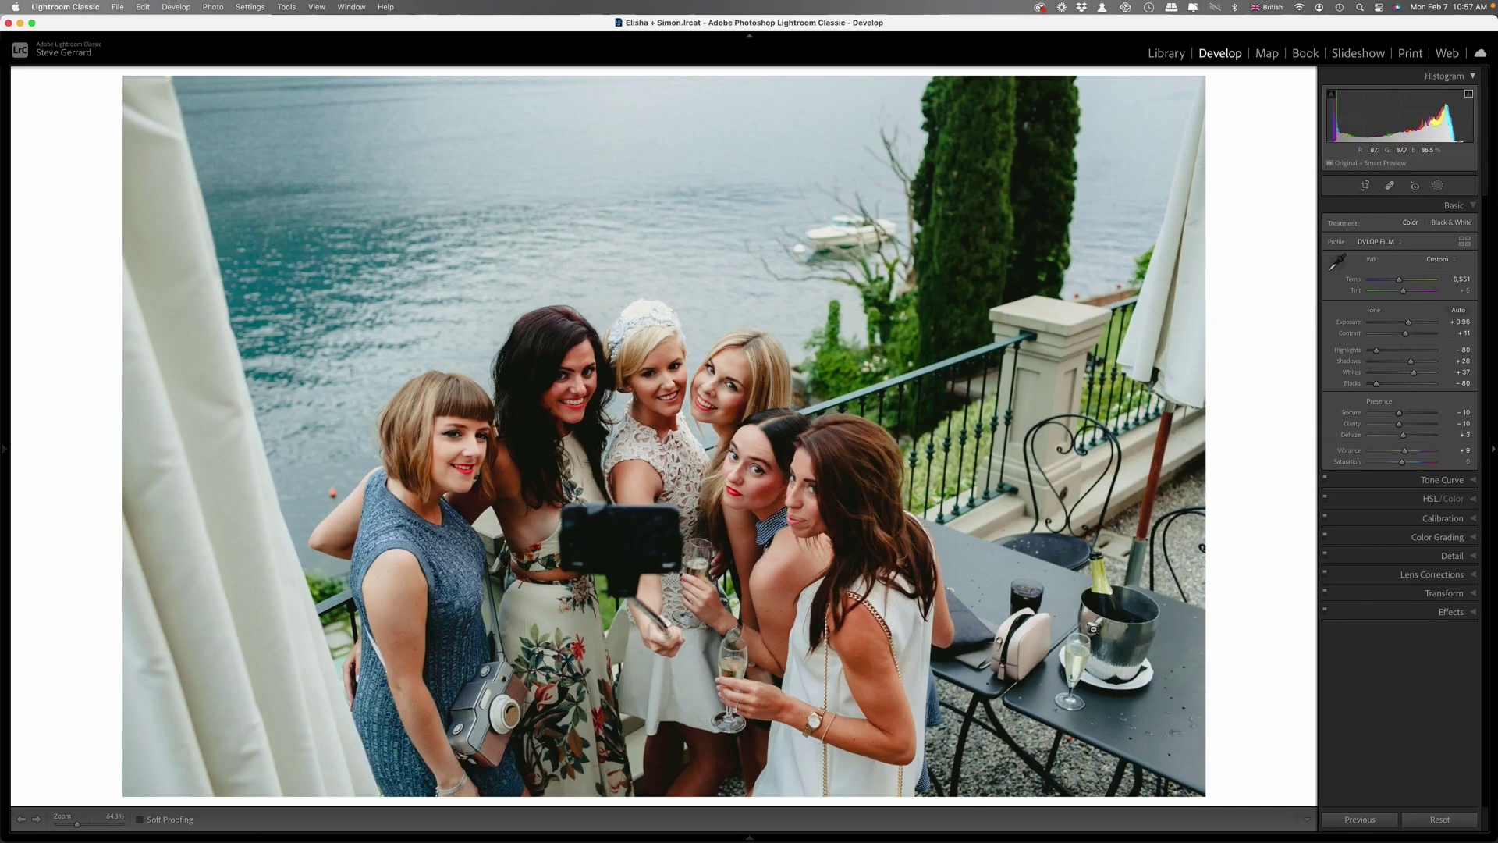
pyautogui.press('\\')
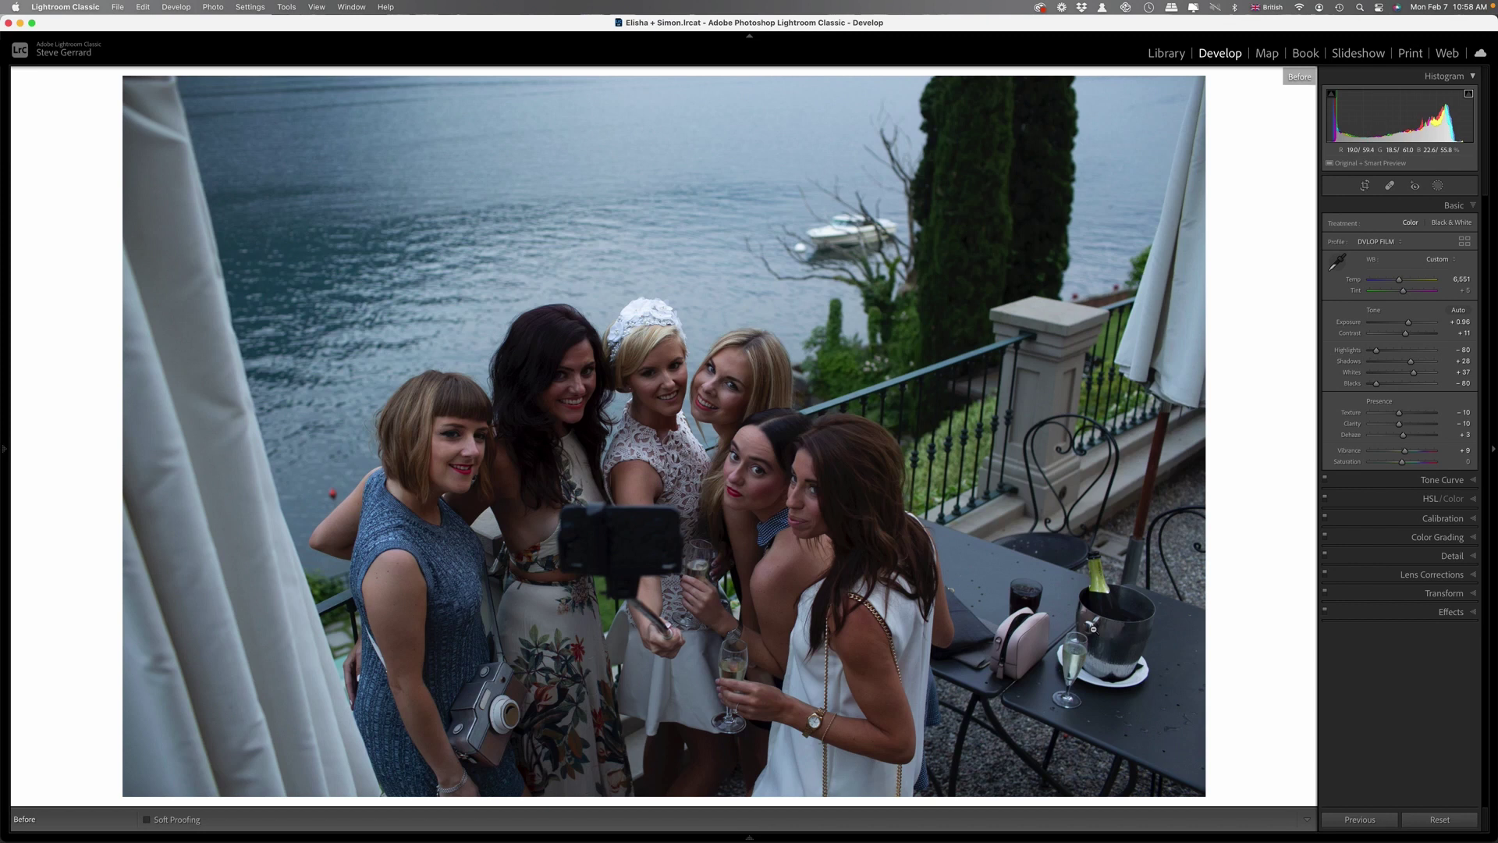
pyautogui.press('\\')
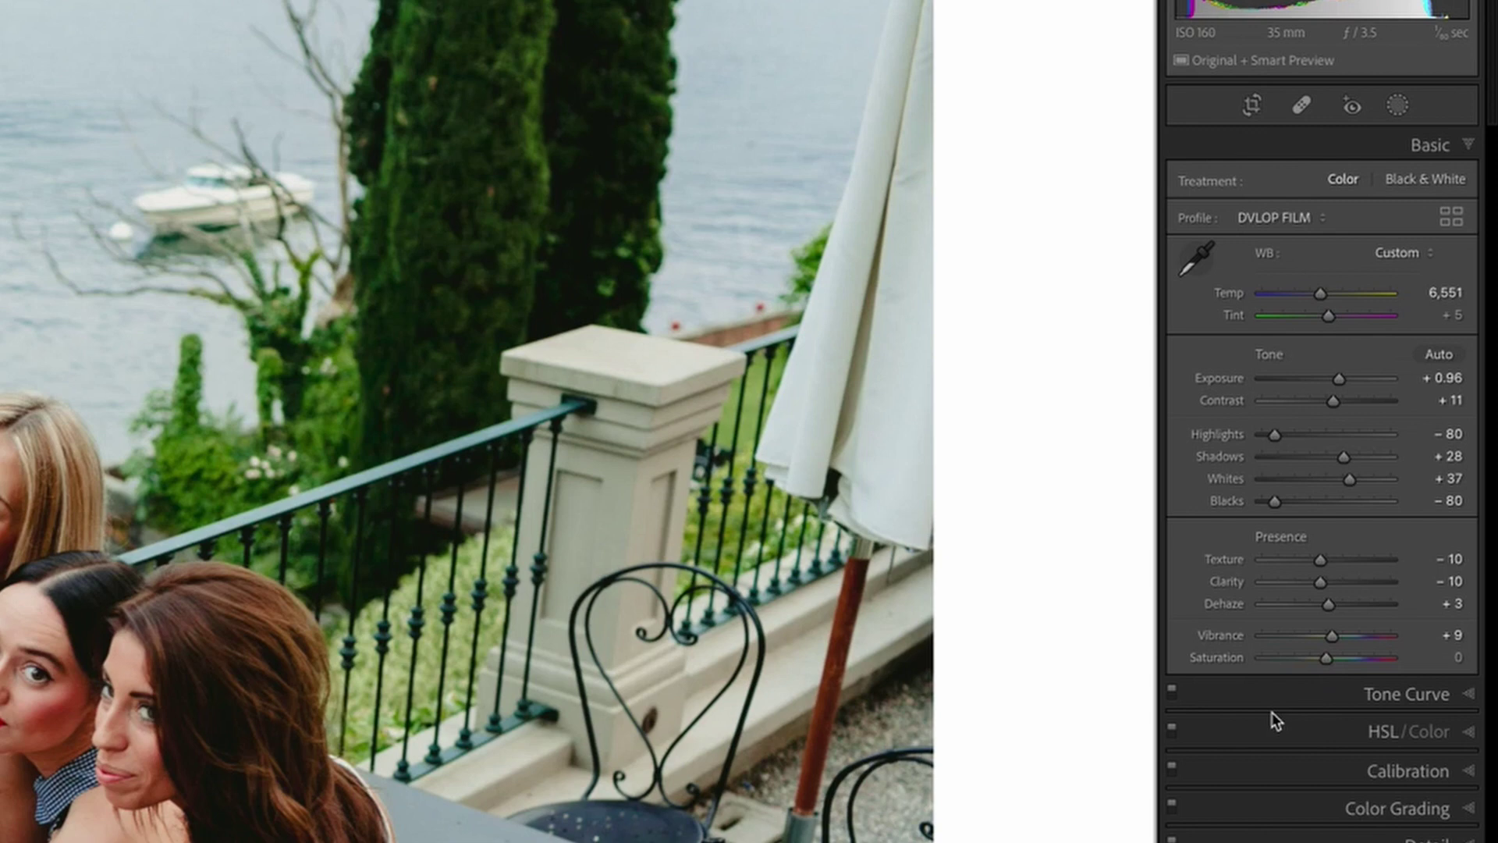
# Expand the HSL/Color, Calibration and Lens Corrections panels to reveal the Canon EF 35mm f/1.4L USM profile corrections.
pyautogui.click(1286, 731)
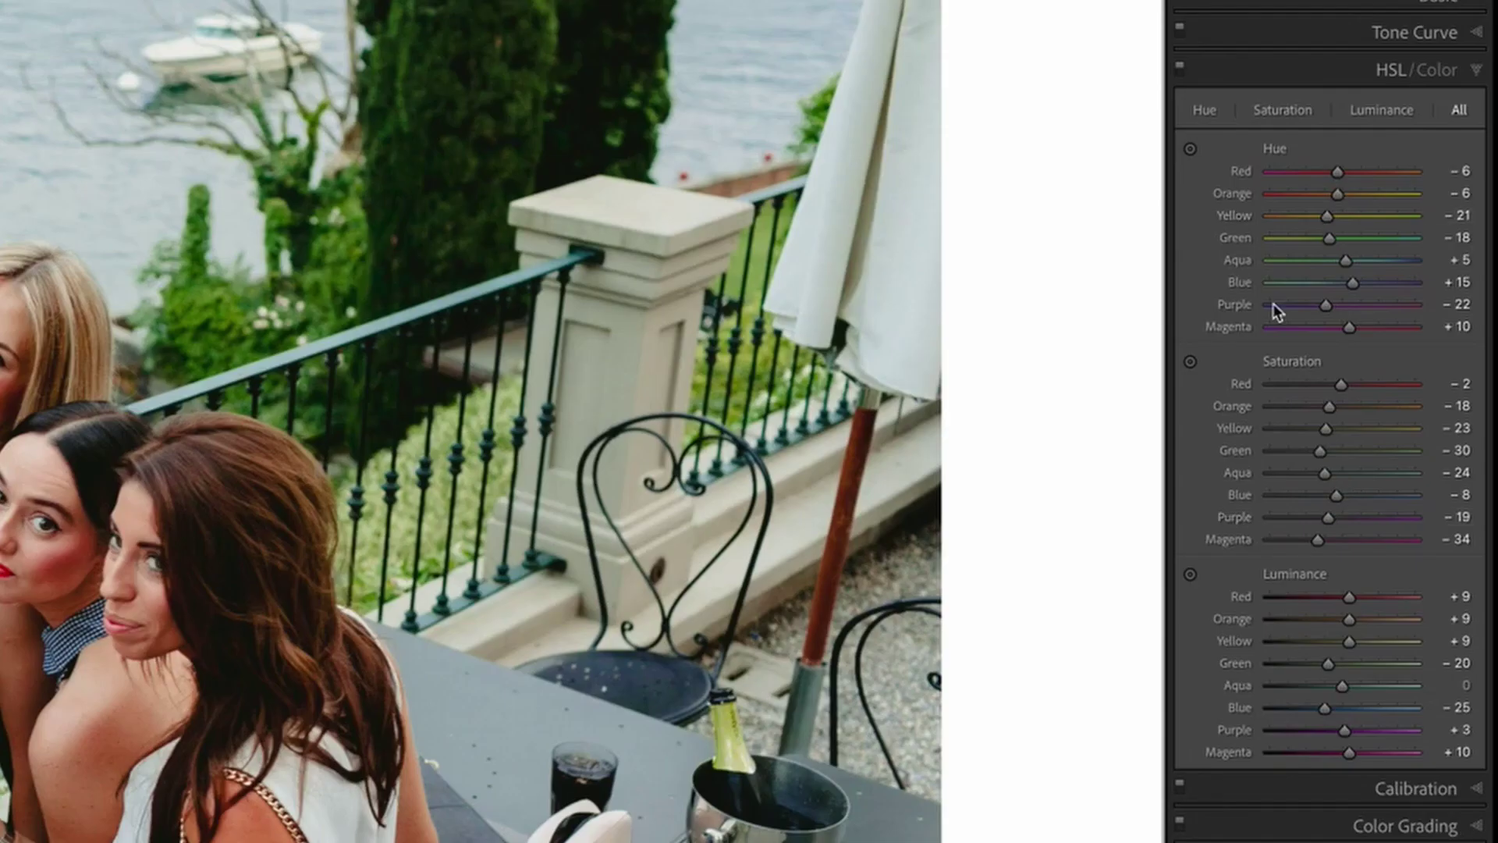
pyautogui.click(1337, 787)
pyautogui.click(1350, 552)
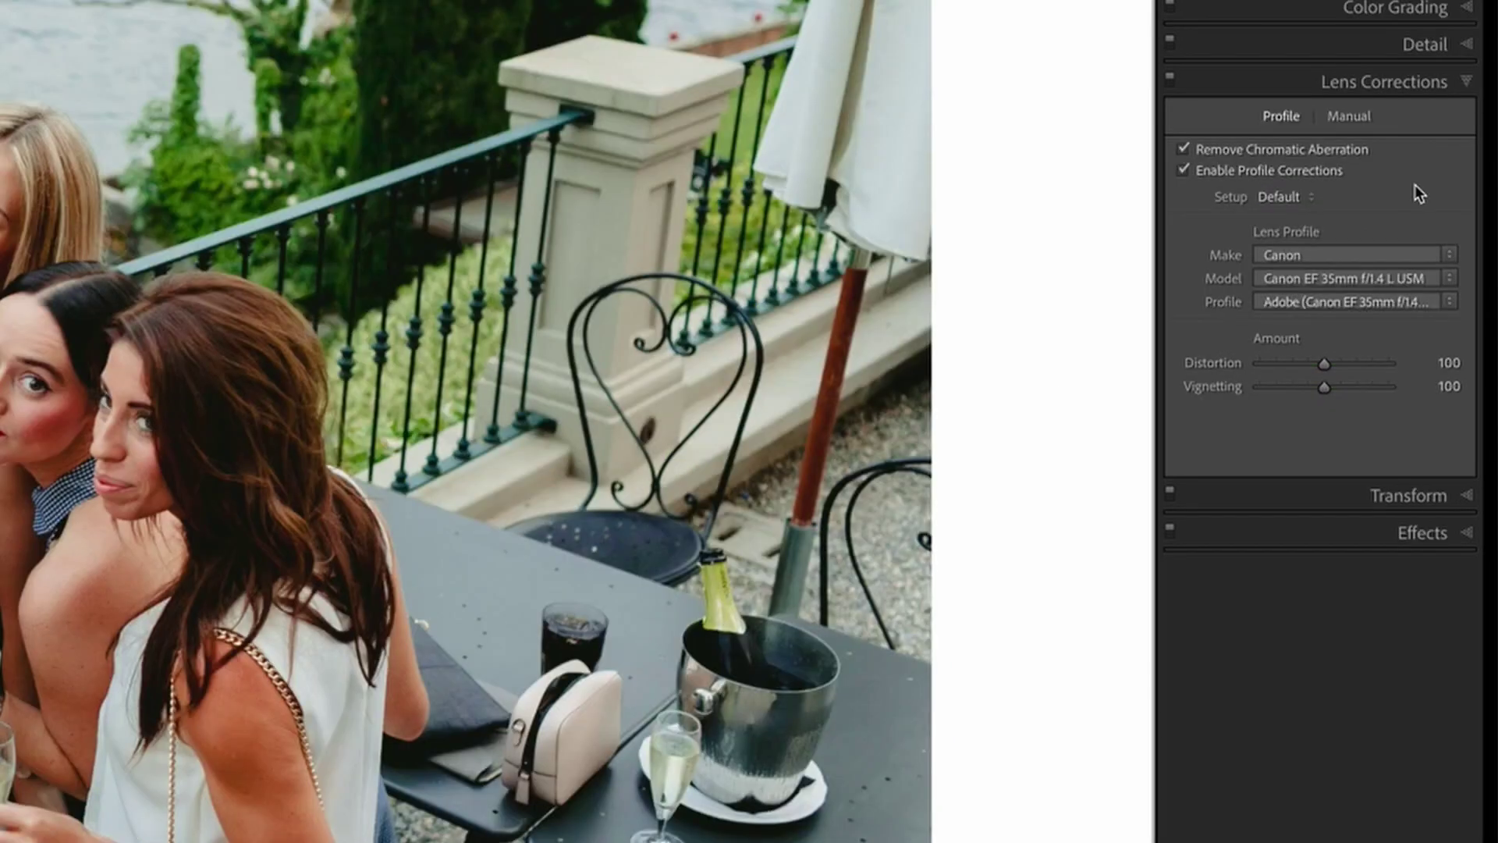